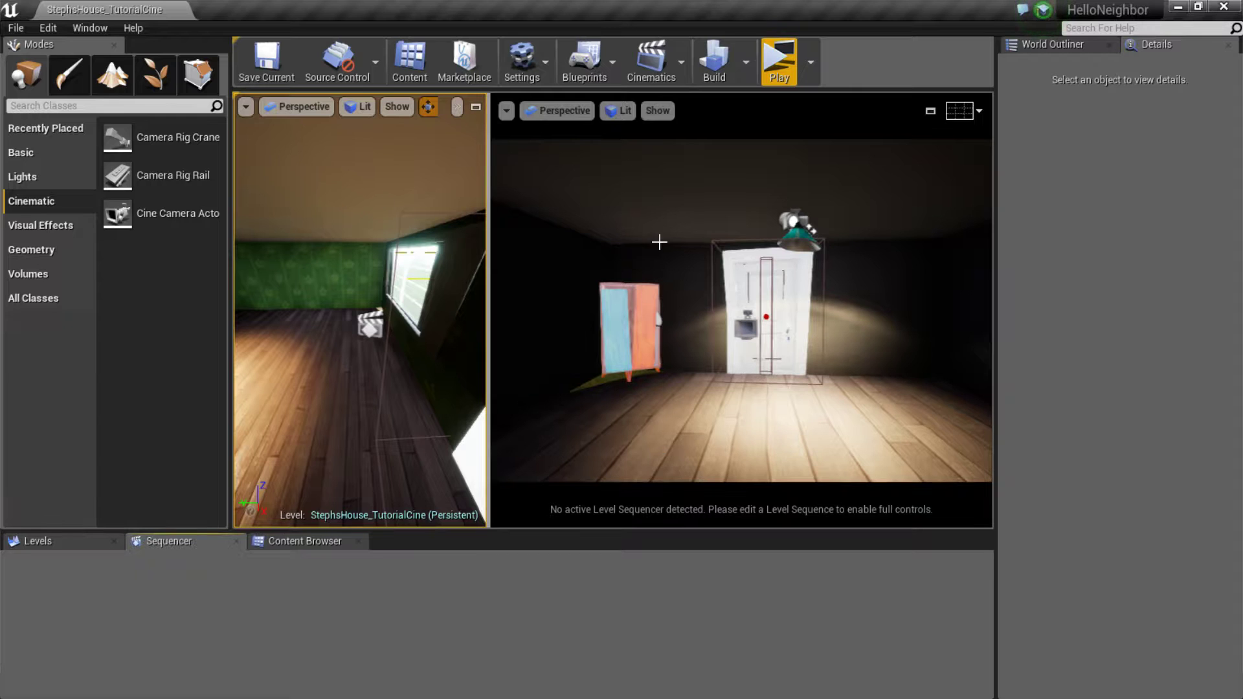
- Open the Master03 level sequence from the Cinamaticss folder
right_click_drag(473, 321, 272, 298)
right_click_drag(360, 311, 447, 298)
key("w")
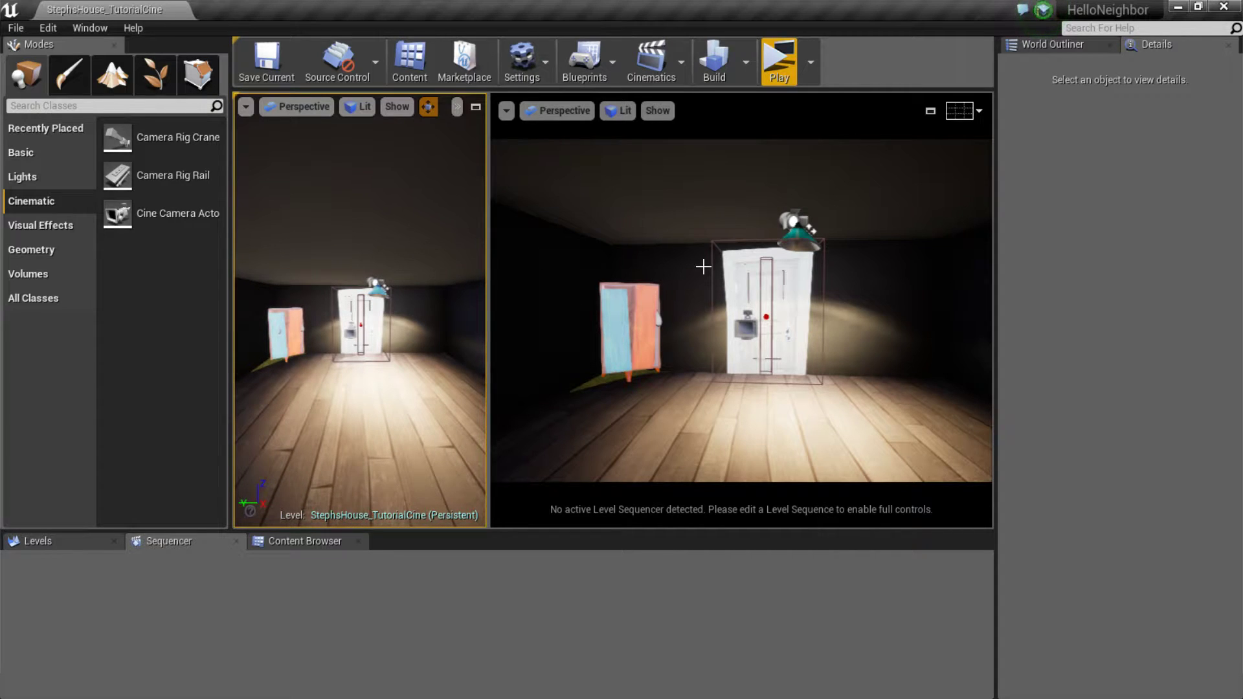
left_click(305, 541)
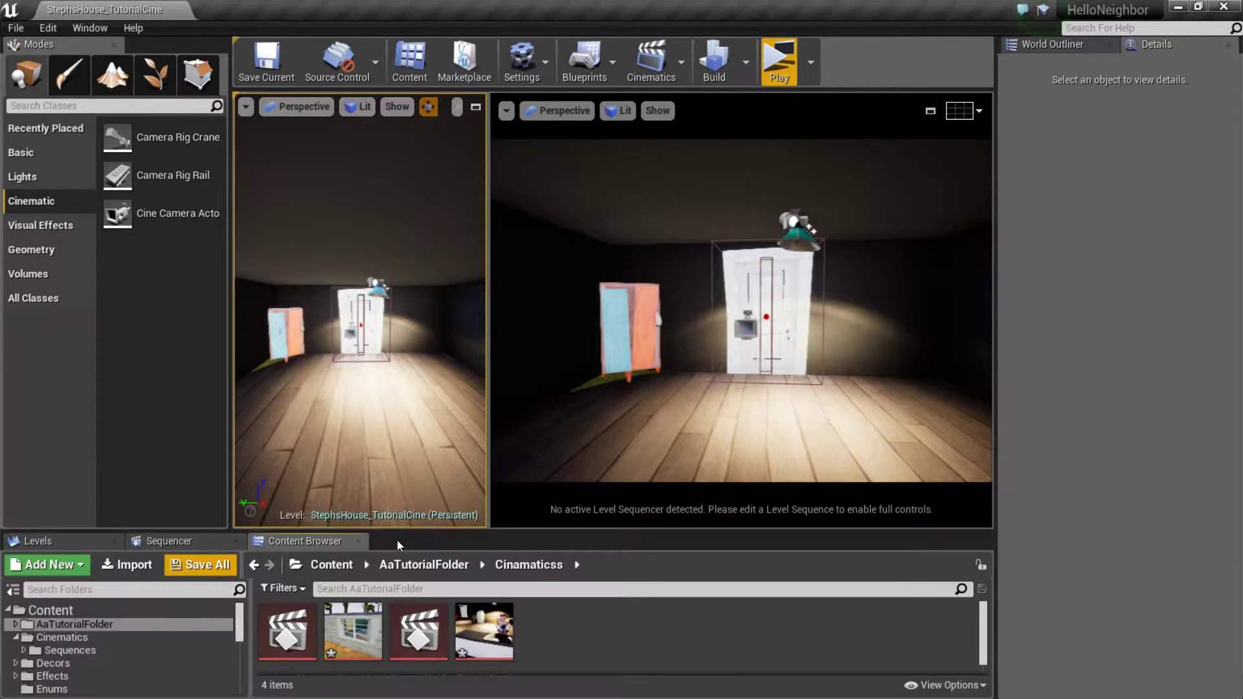
double_click(373, 634)
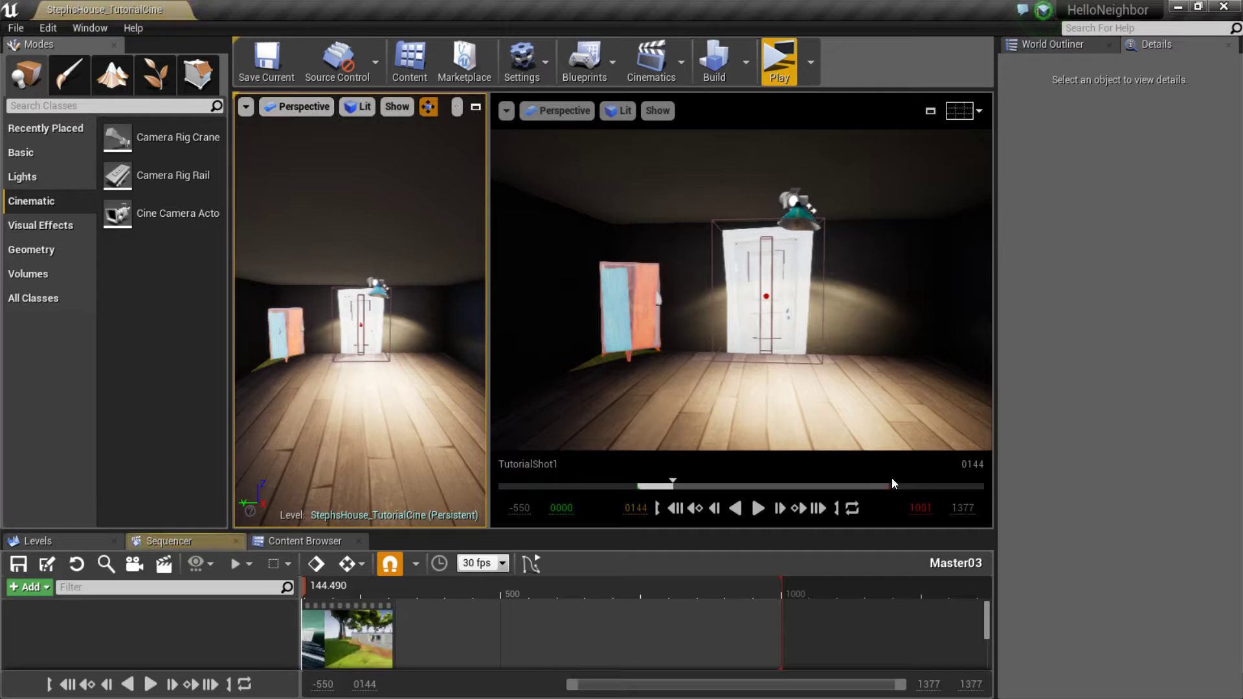
- Enlarge the Sequencer area and open the TutorialShot2 shot within Master03
double_click(375, 620)
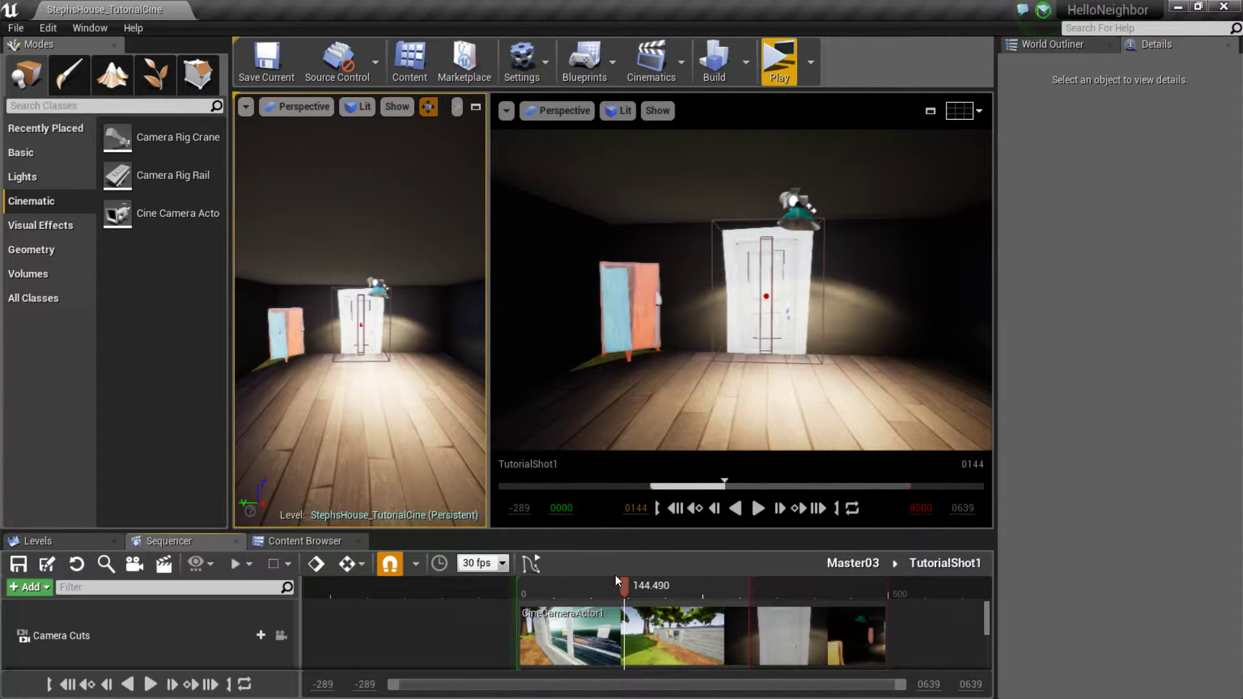
left_click(853, 563)
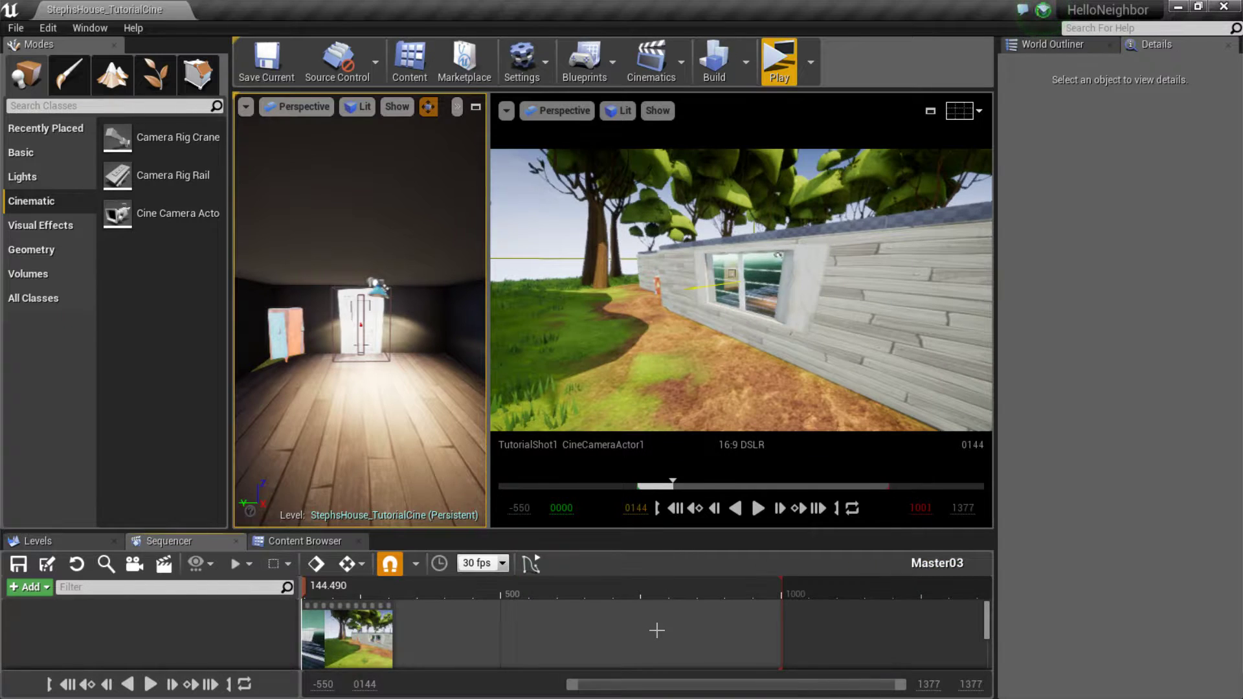
left_click_drag(774, 531, 767, 411)
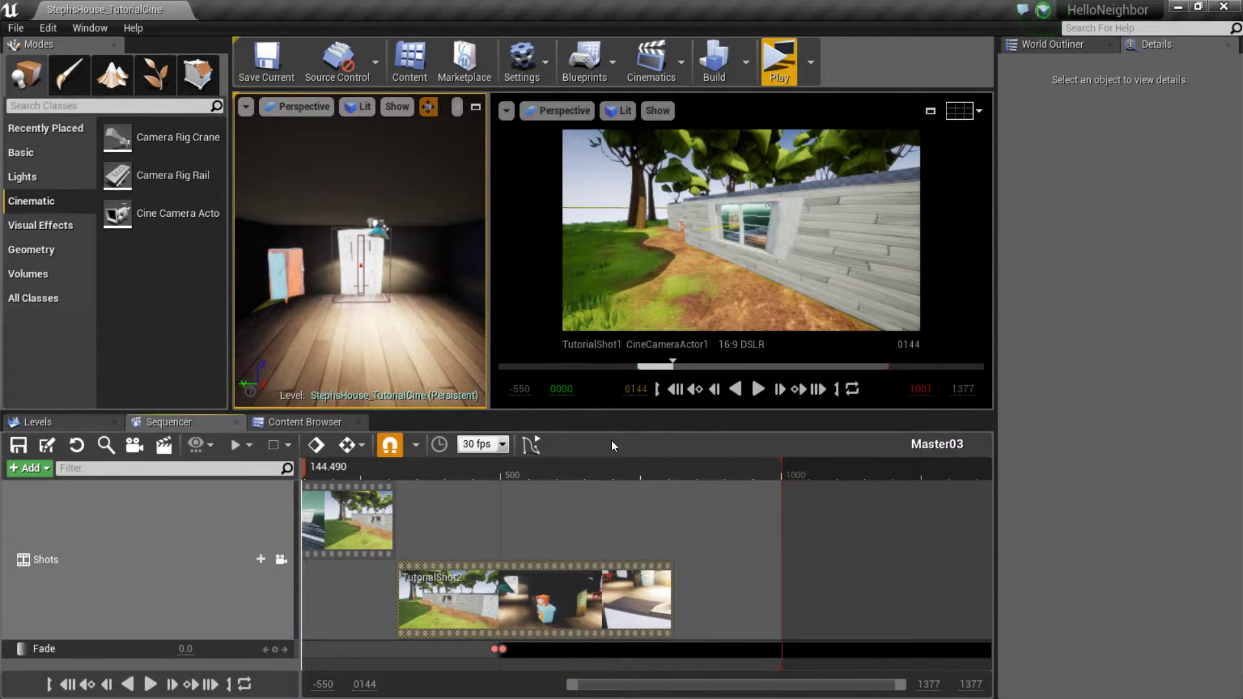
double_click(570, 618)
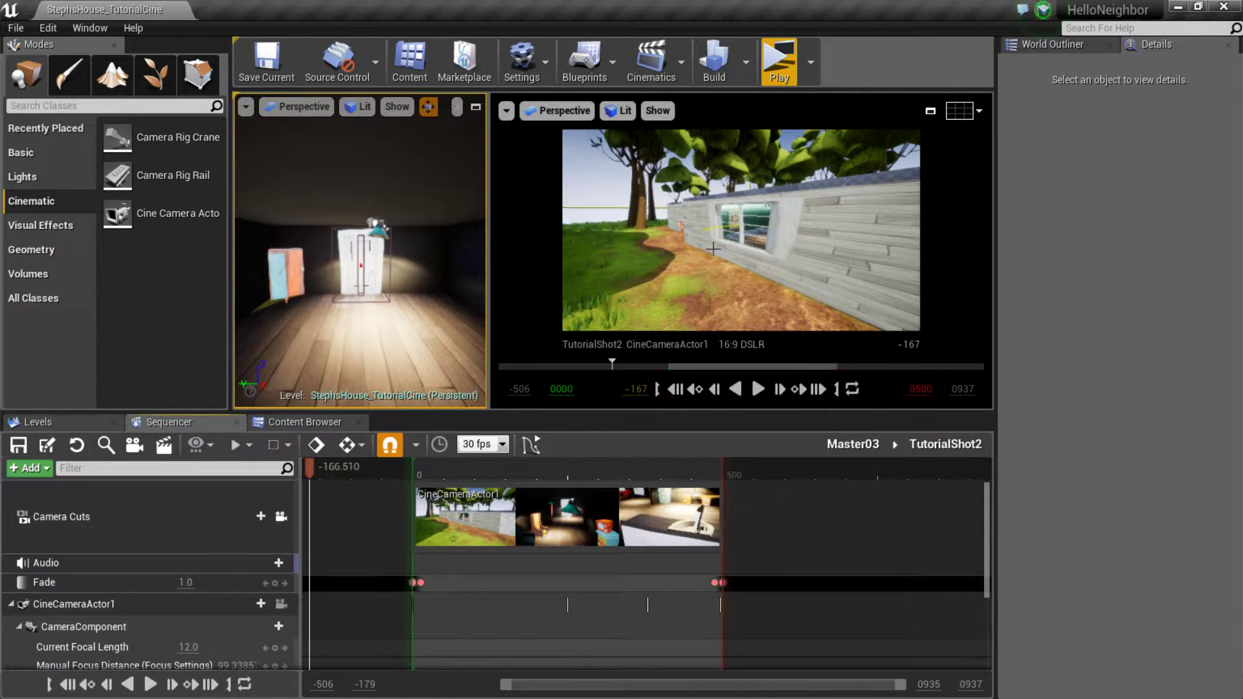
- Examine the spot bulb above the white door and its bulb holder, checking which actors they are connected to
left_click_drag(411, 258, 397, 125)
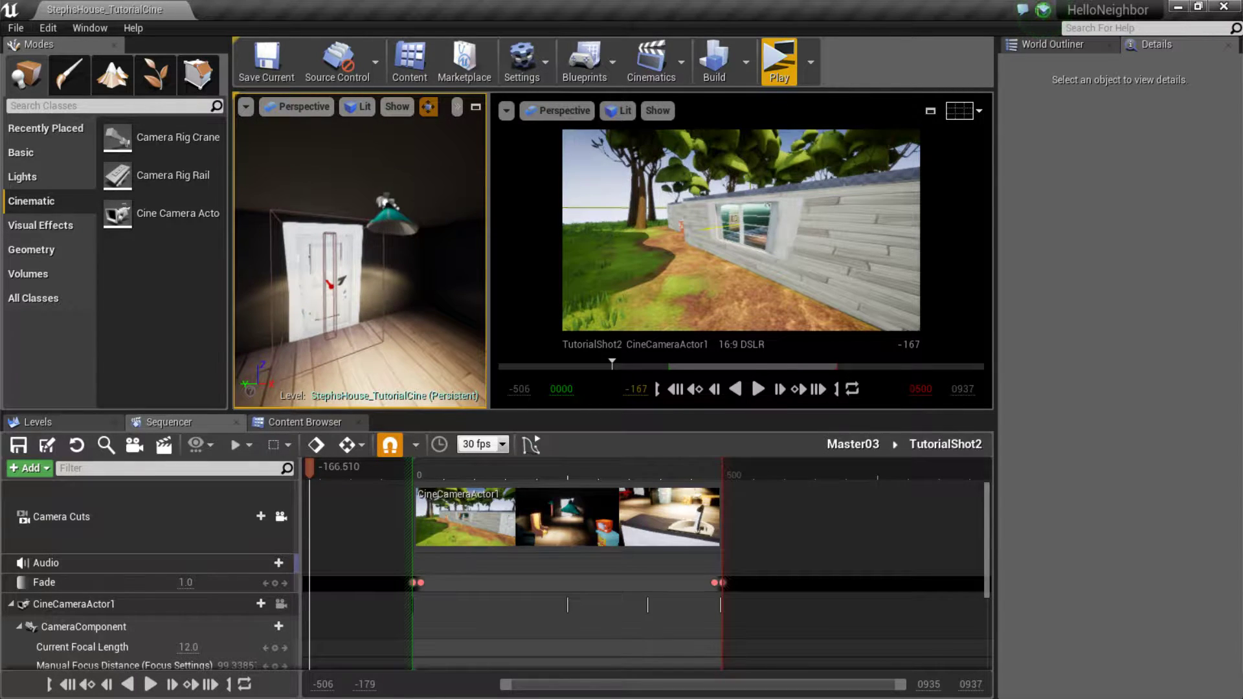
left_click(389, 206)
left_click_drag(388, 206, 451, 102)
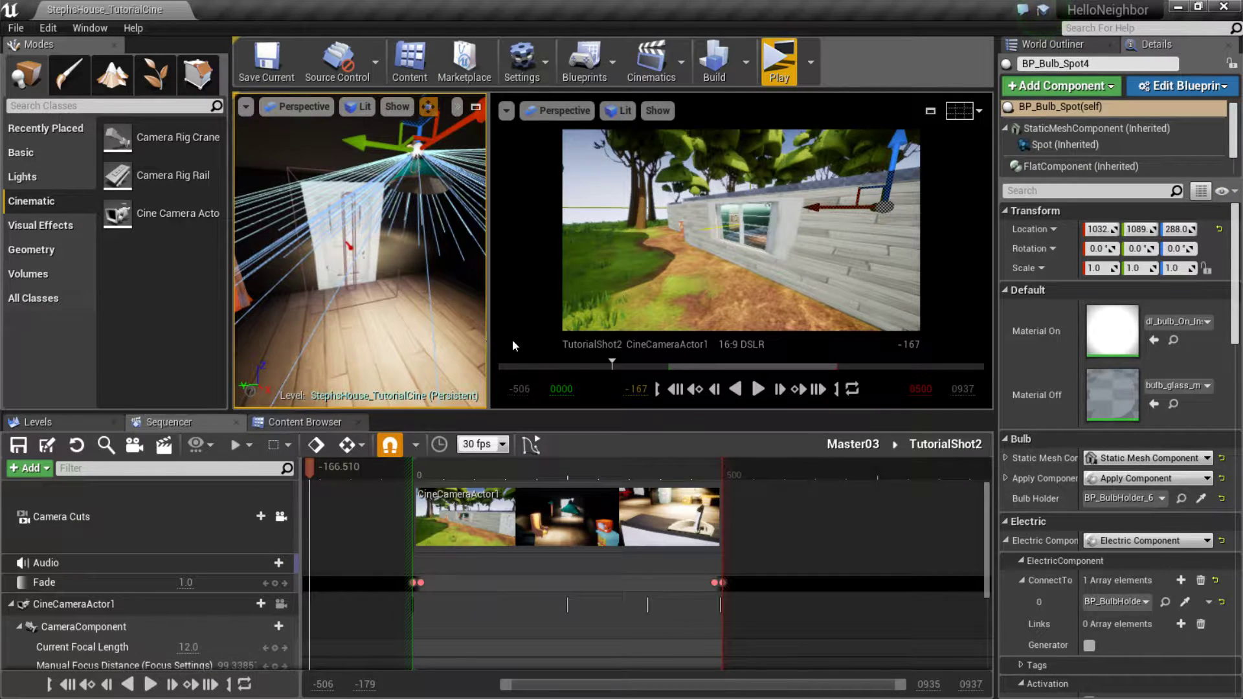
key("f")
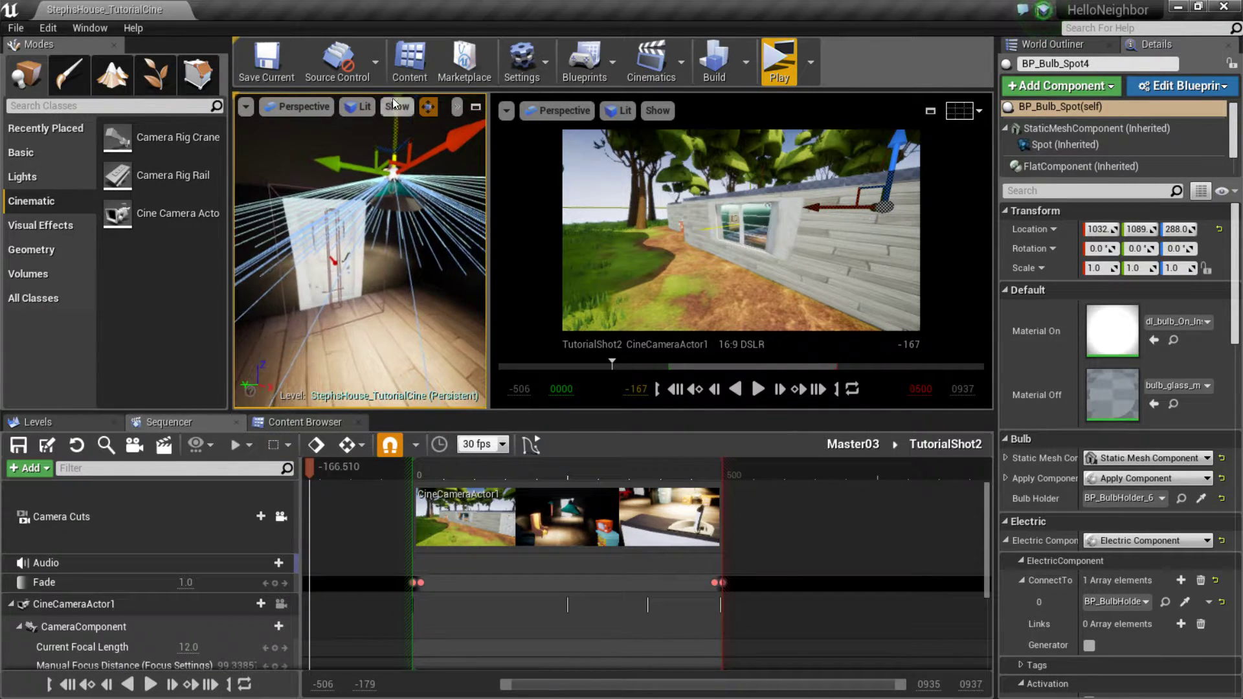
left_click_drag(435, 252, 424, 243, "alt")
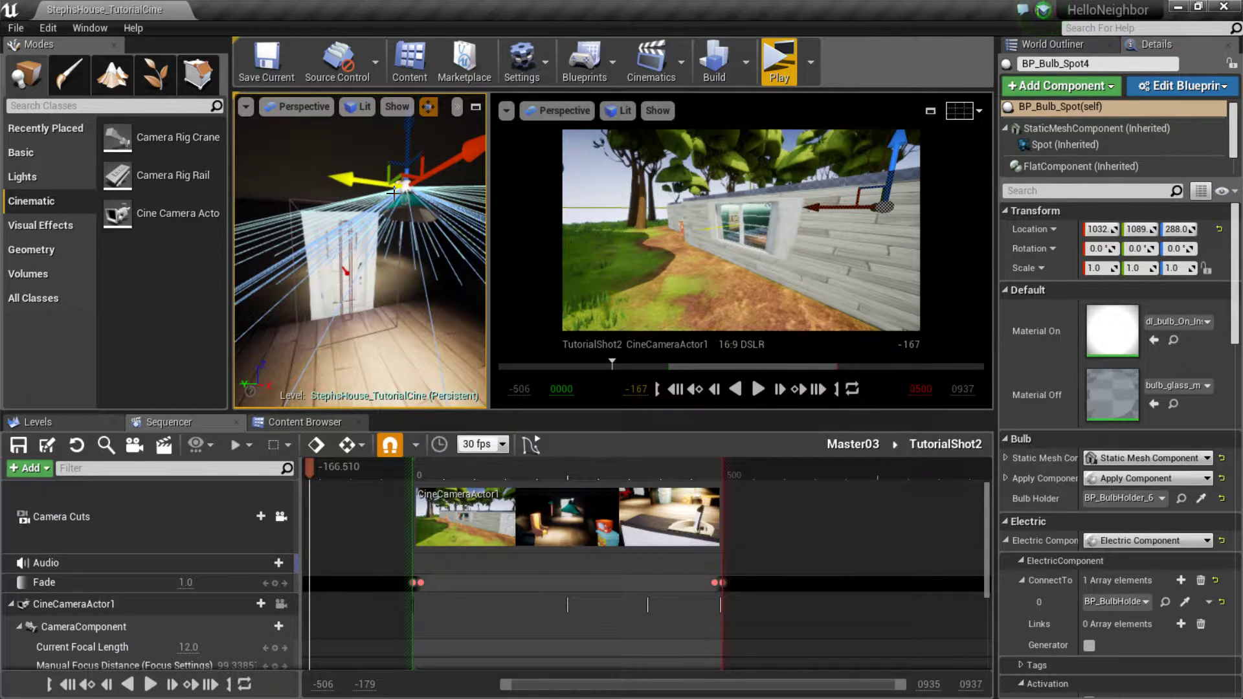
left_click(416, 205)
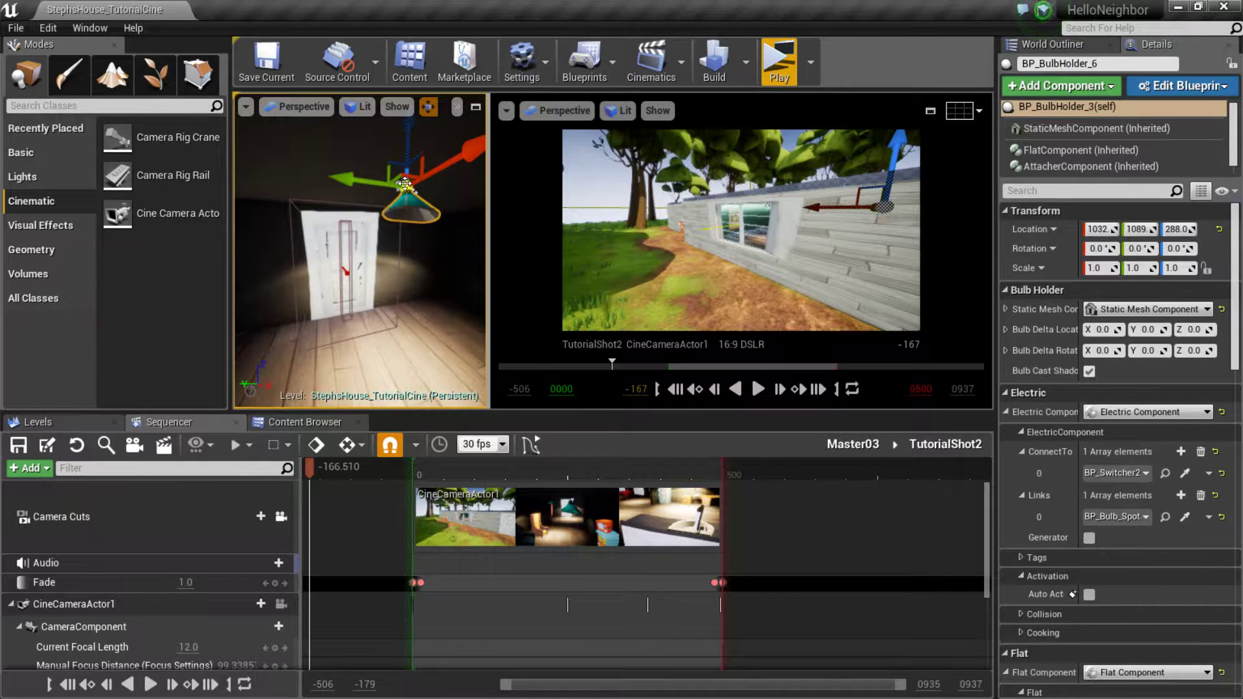
left_click_drag(381, 212, 390, 180, "alt")
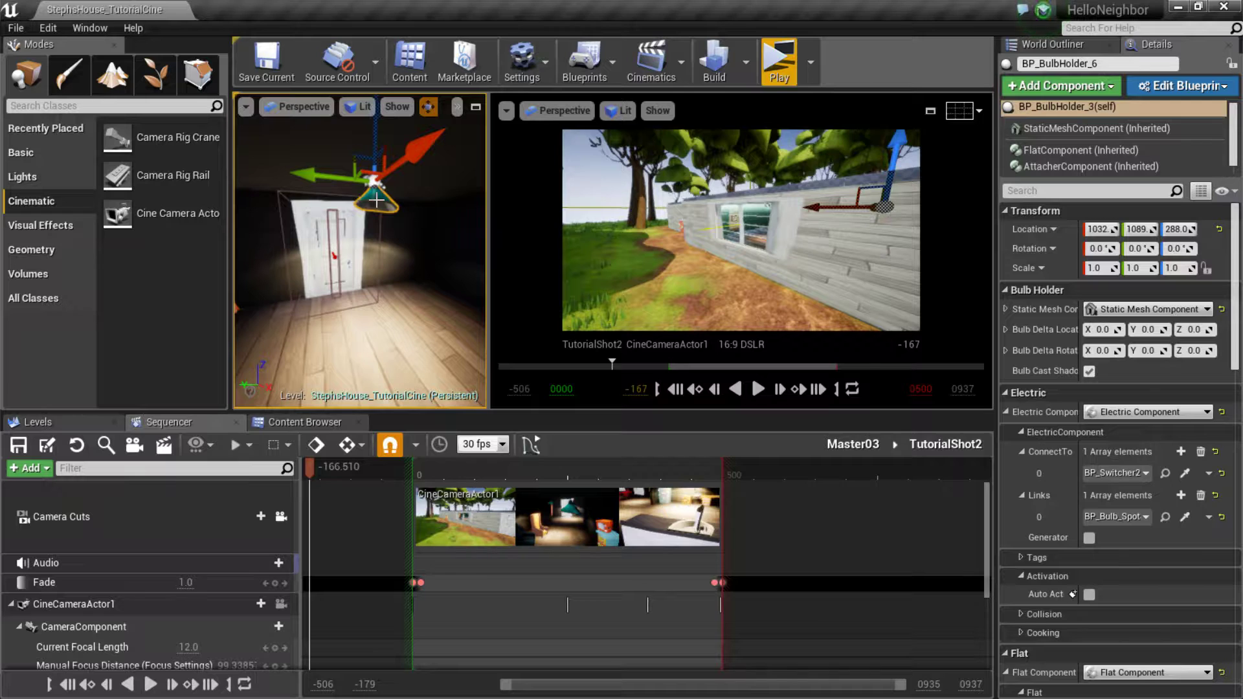
right_click_drag(432, 320, 437, 263)
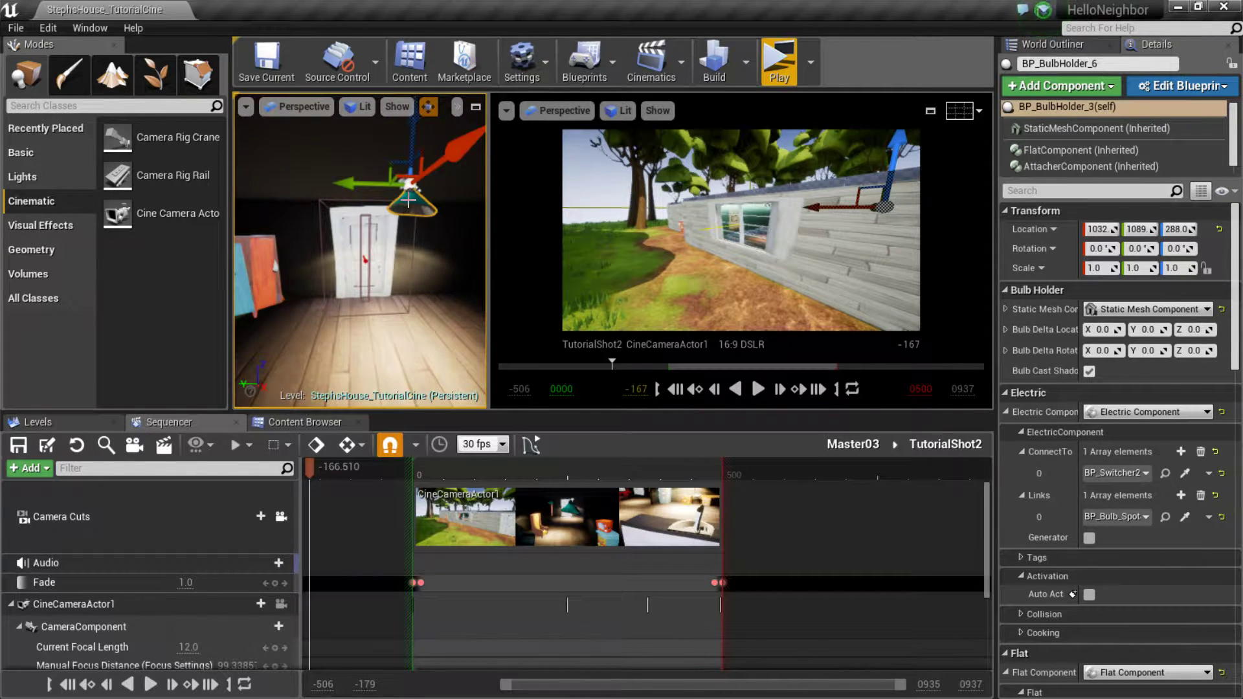
left_click(402, 178)
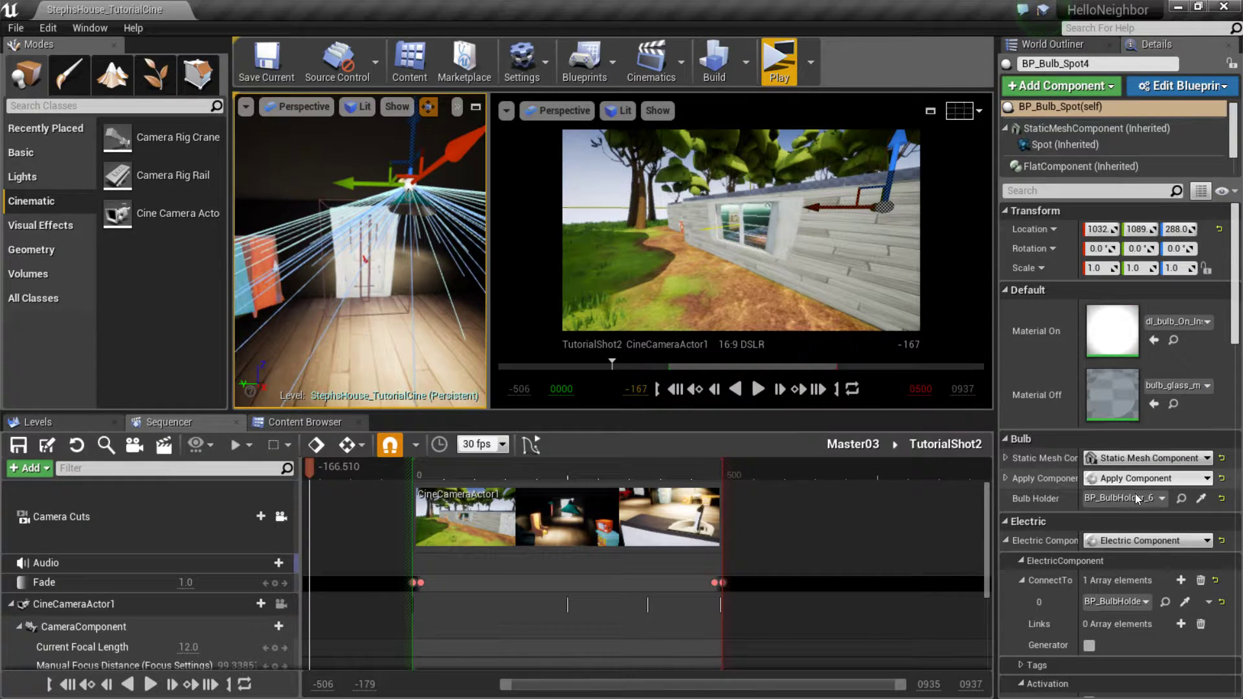
left_click(1182, 497)
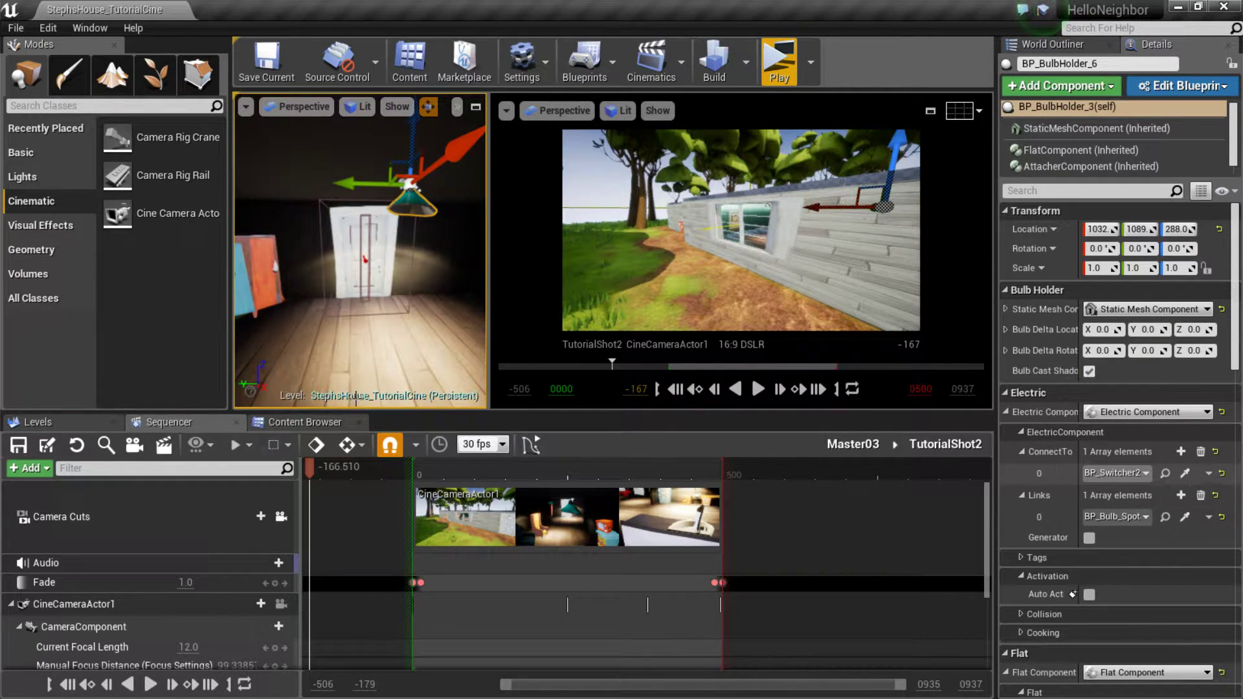
- Select the wall light switch and examine its electric connections and linked bulb holders
right_click_drag(360, 259, 389, 236)
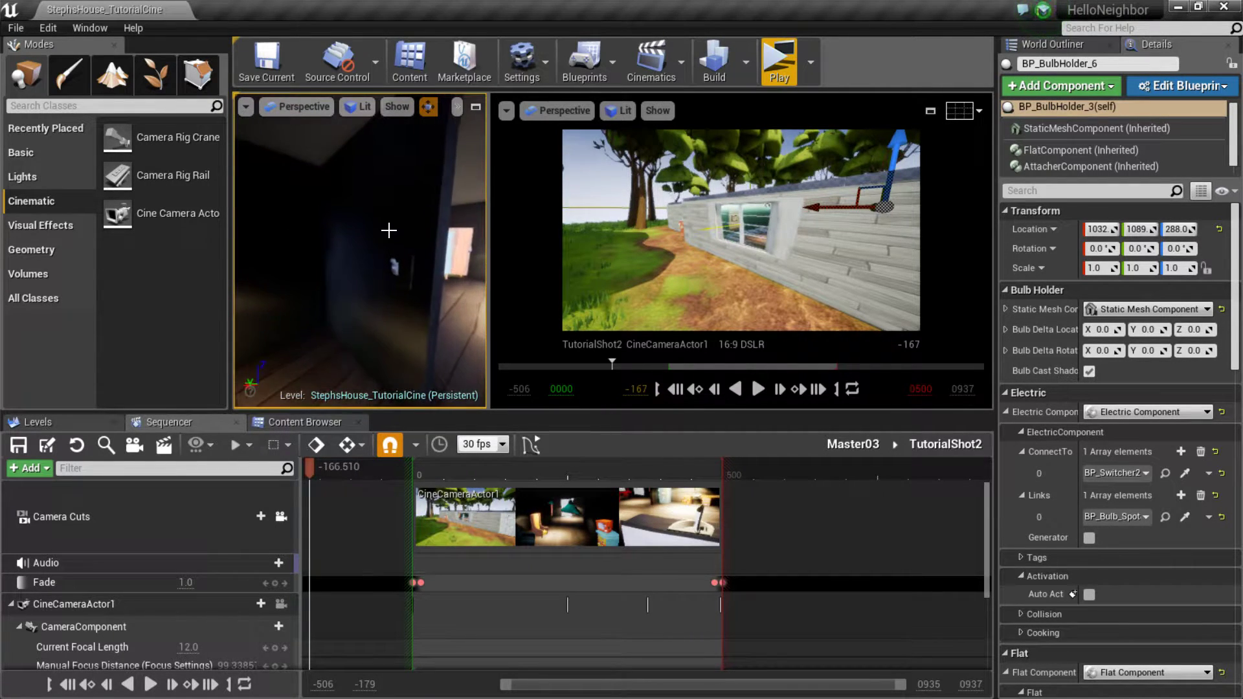
left_click(401, 279)
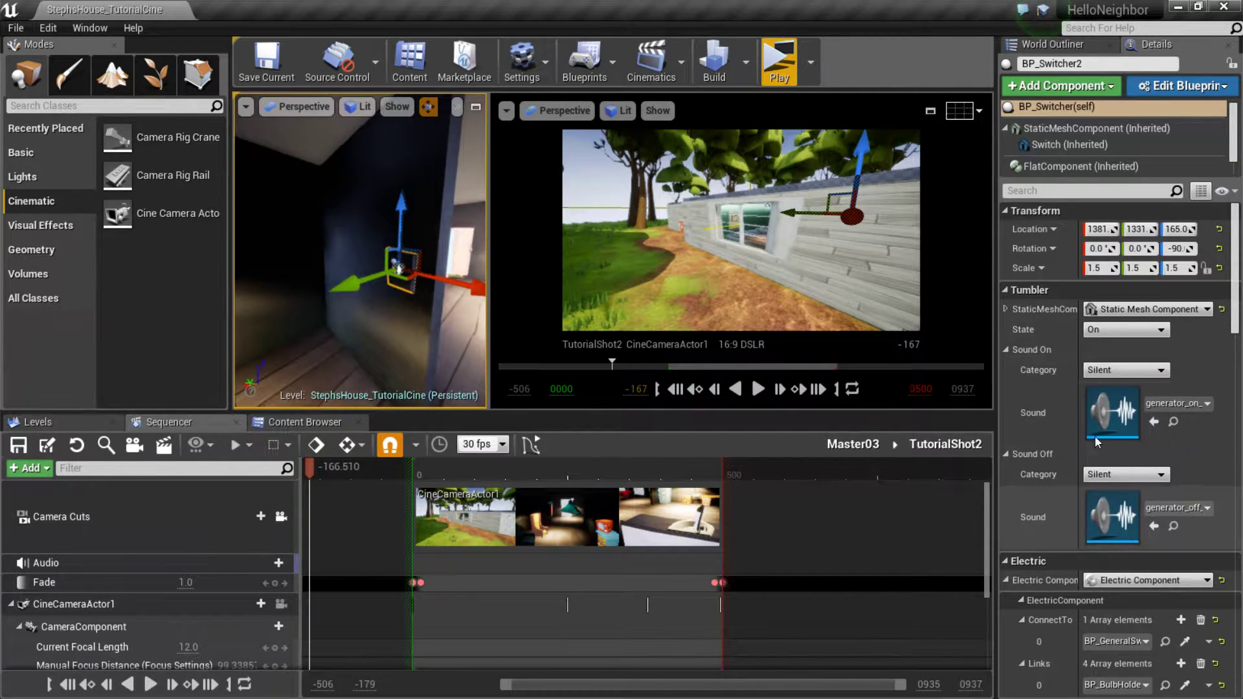
scroll(1095, 531, "down", 2)
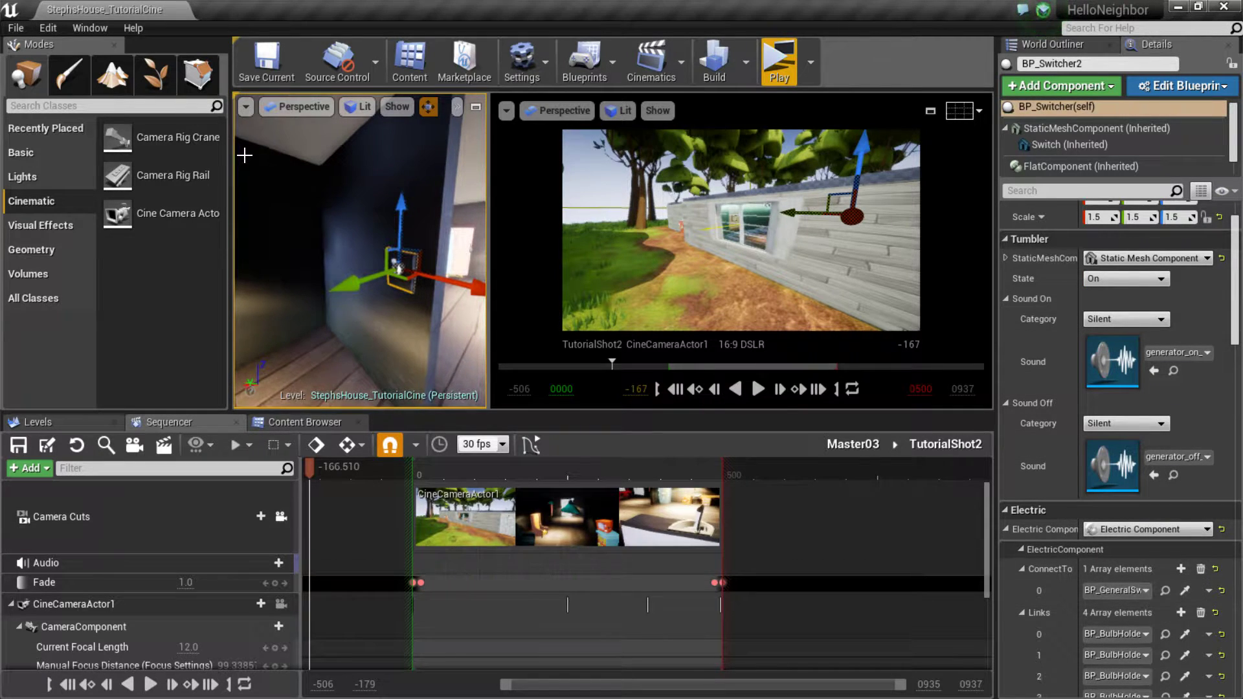
right_click_drag(480, 289, 538, 281)
right_click_drag(359, 259, 422, 300)
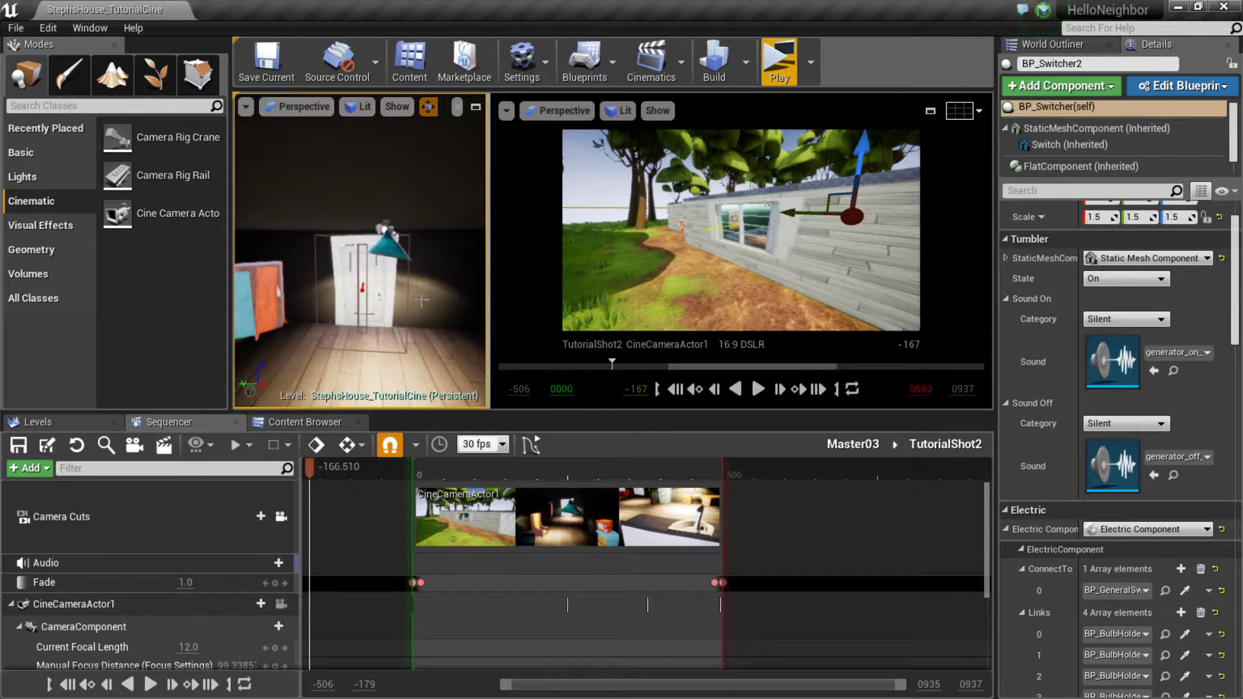
- Create a Blueprint structure named NewFlicker in the Cinamaticss folder and open it for editing
left_click(295, 422)
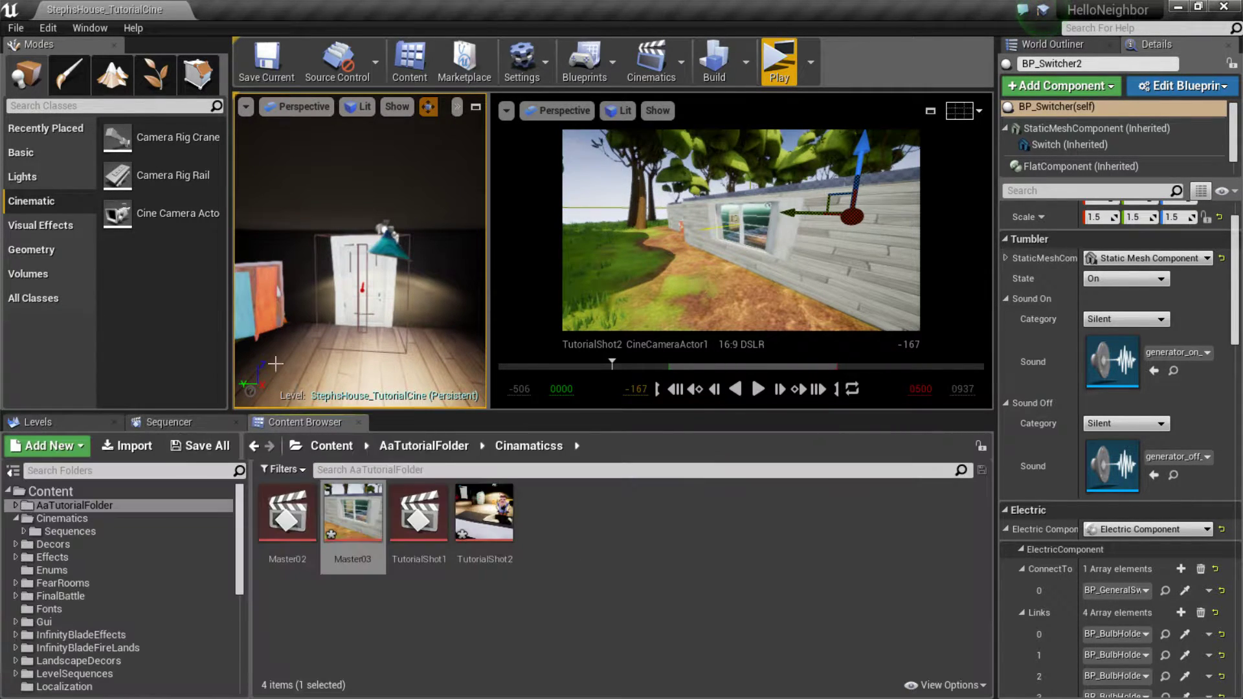
right_click(554, 510)
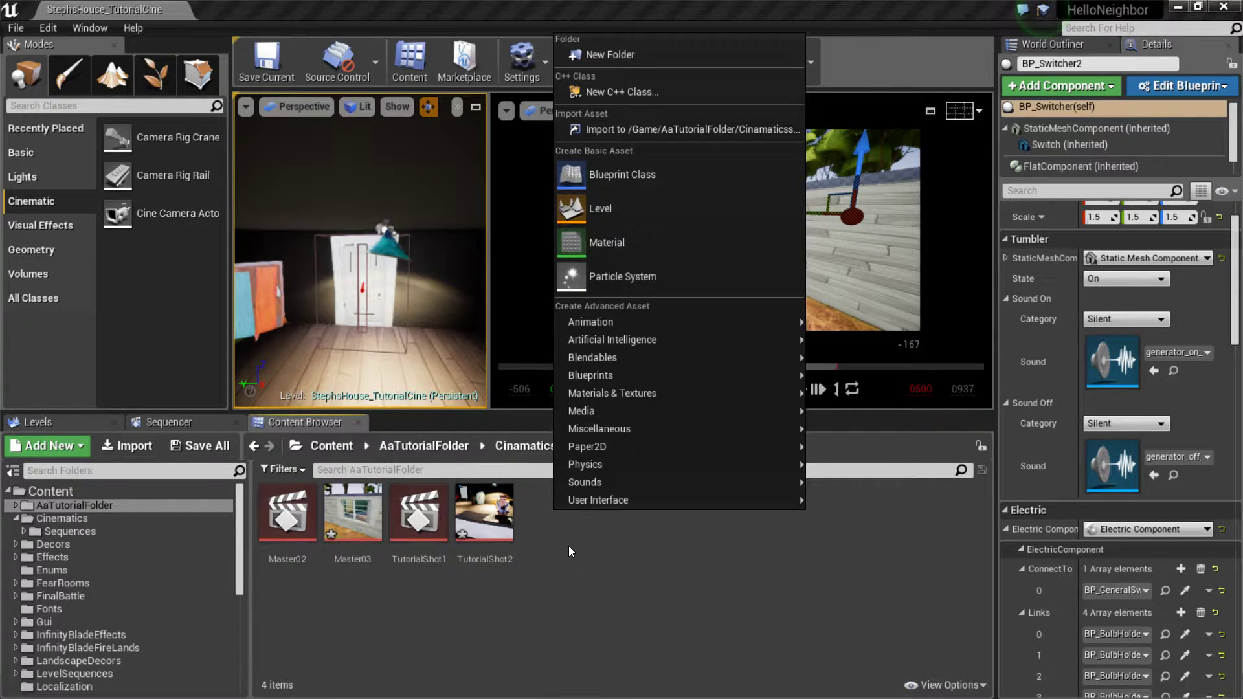
mouse_move(637, 382)
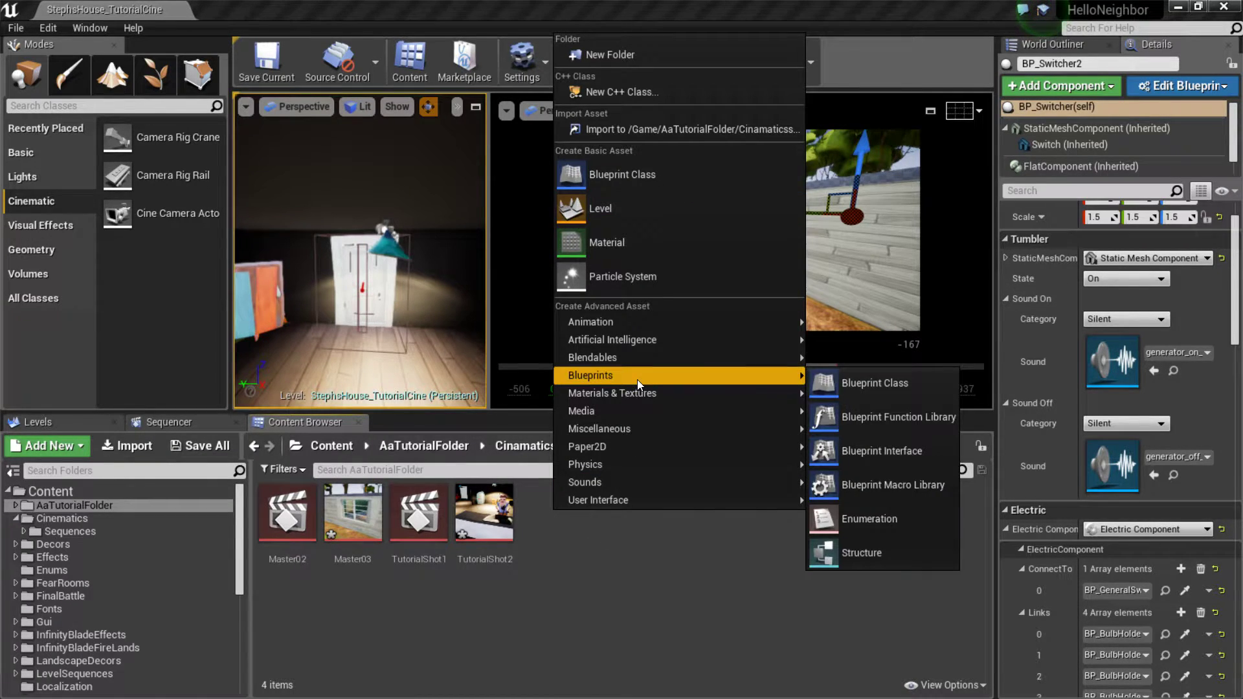
left_click(884, 552)
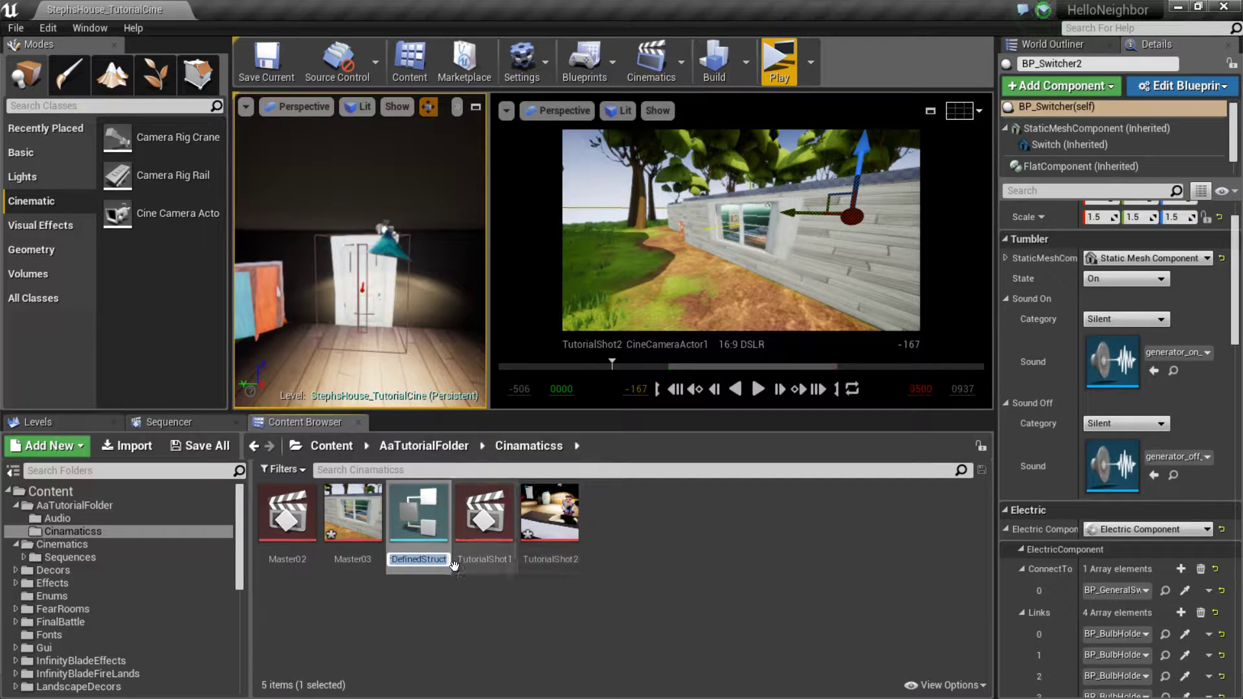
type("NewFlicker")
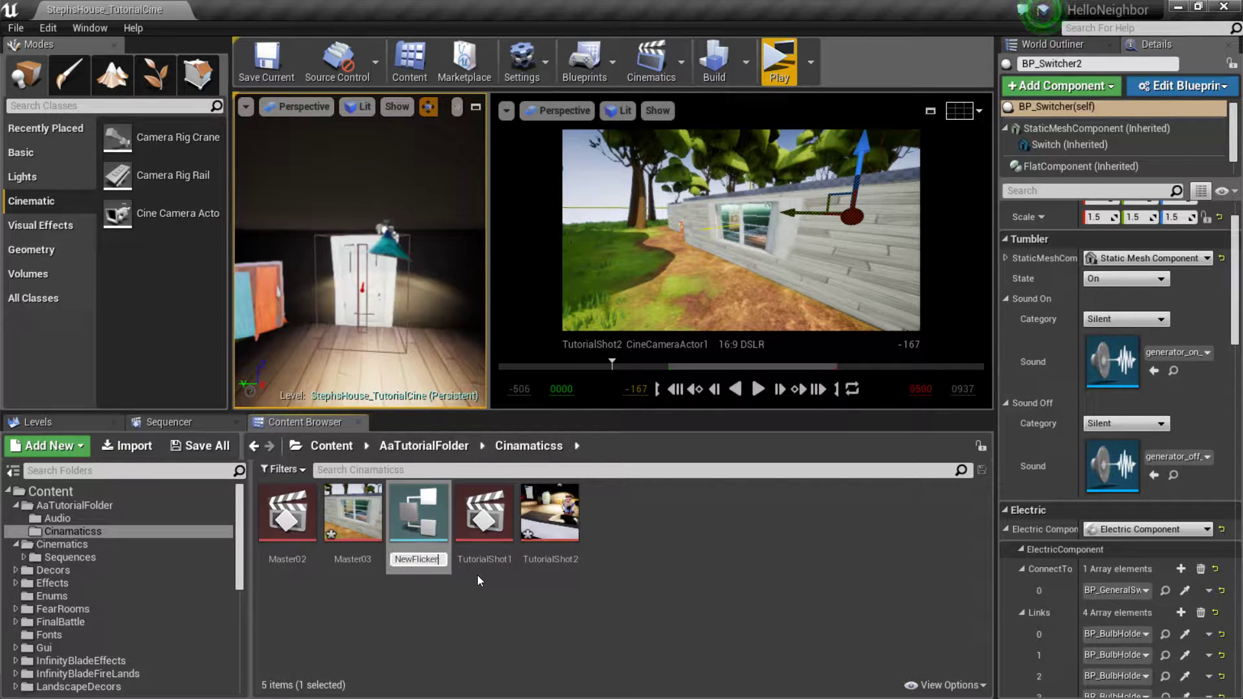
key("Return")
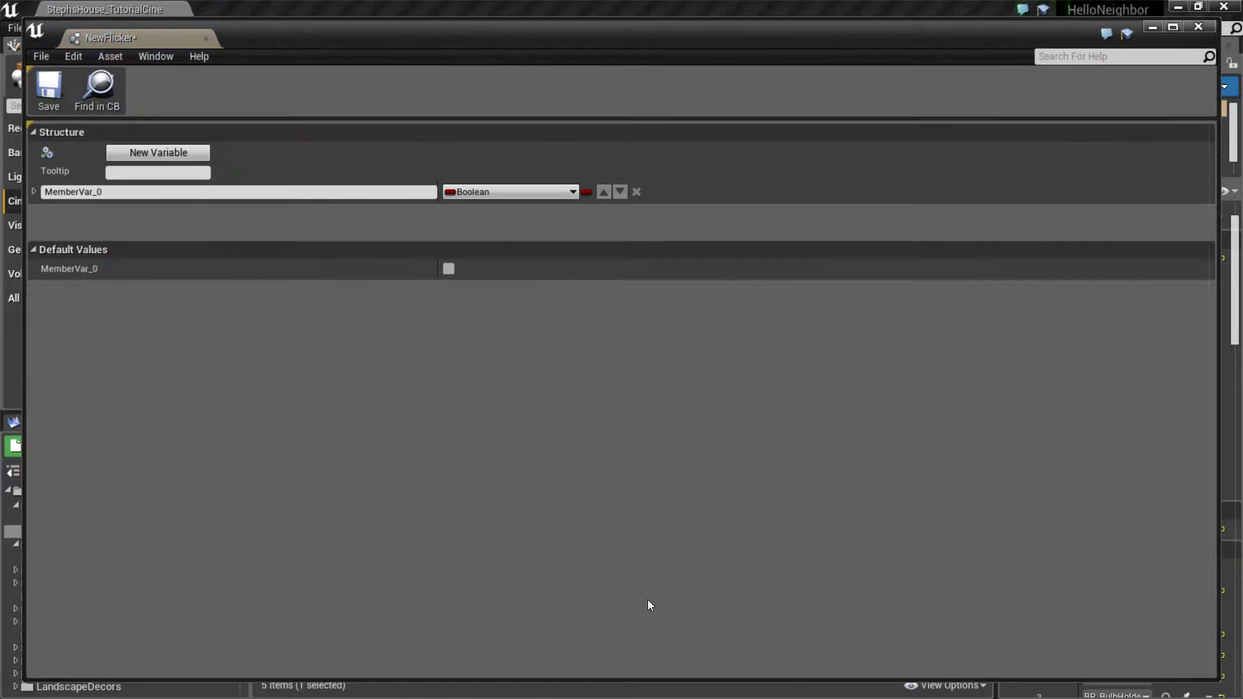
- Rename the structure's member variable to FlickerLights and set its type to Float
left_click(107, 191)
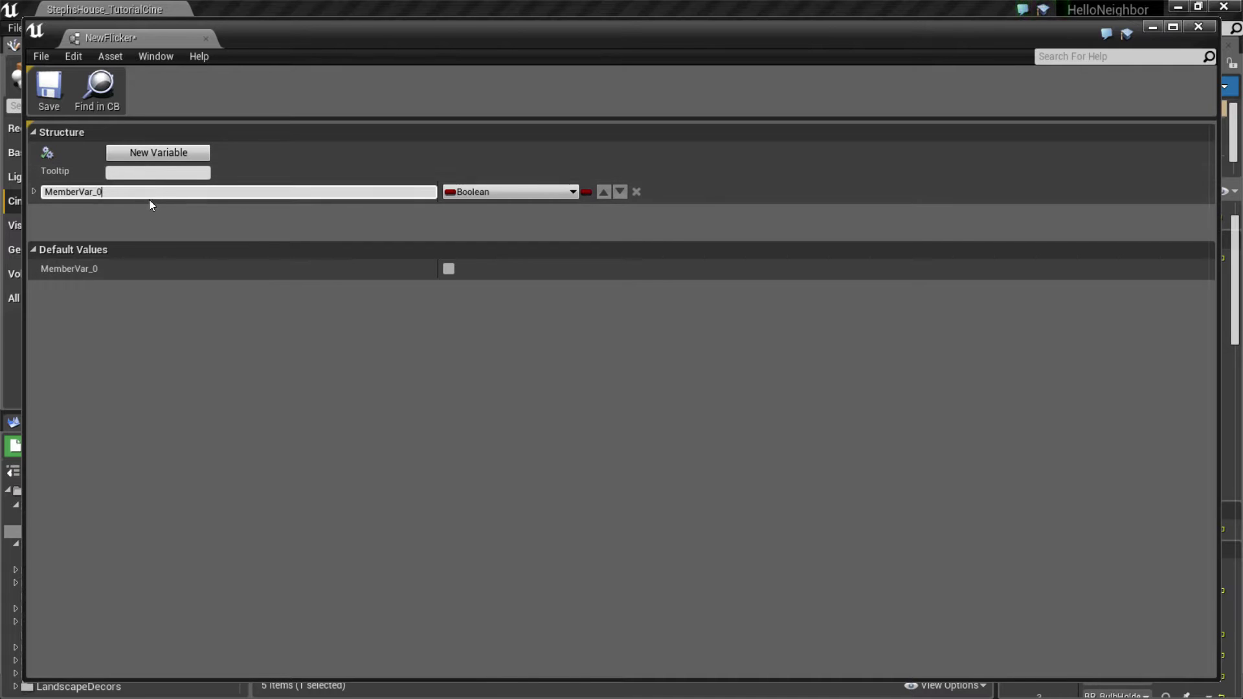
double_click(203, 193)
type("FlickerLightsa")
key("BackSpace")
key("Return")
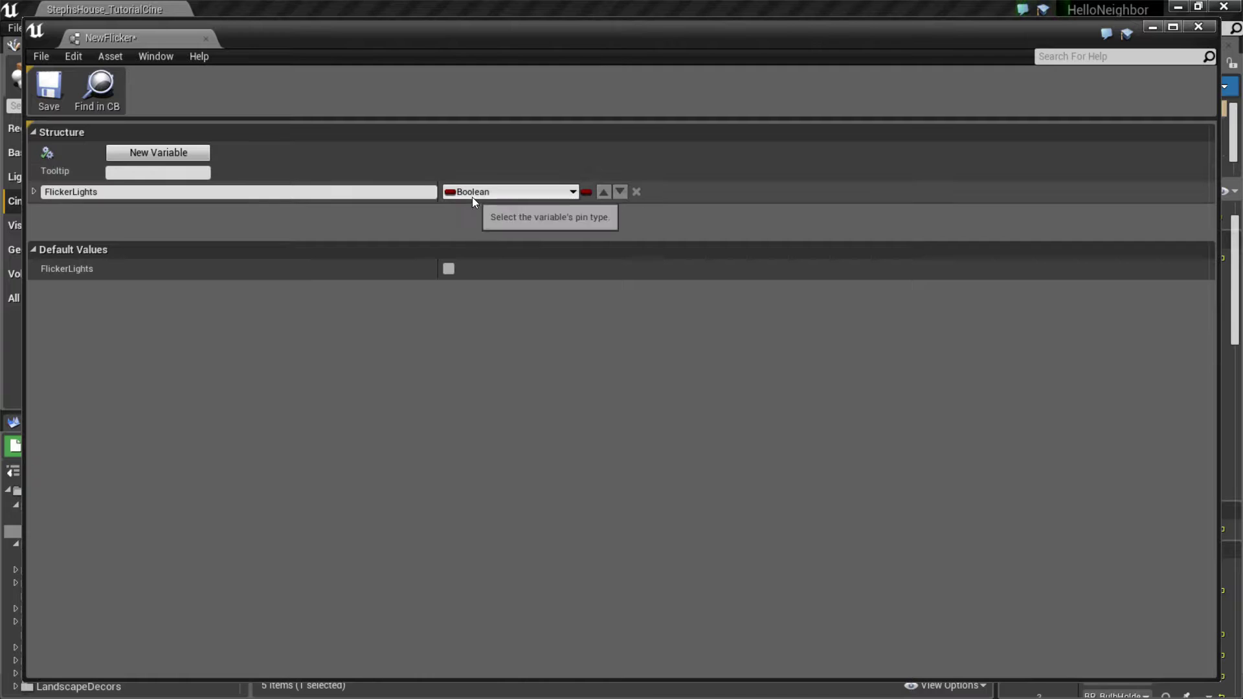
left_click(548, 192)
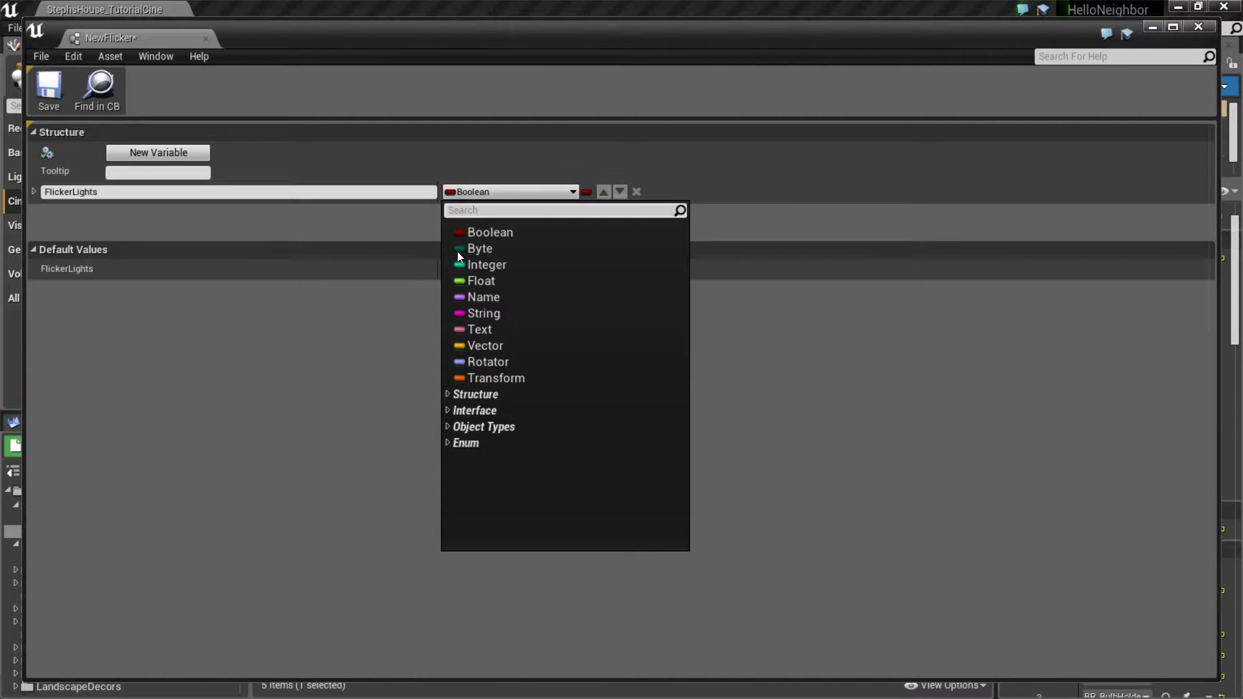
left_click(480, 279)
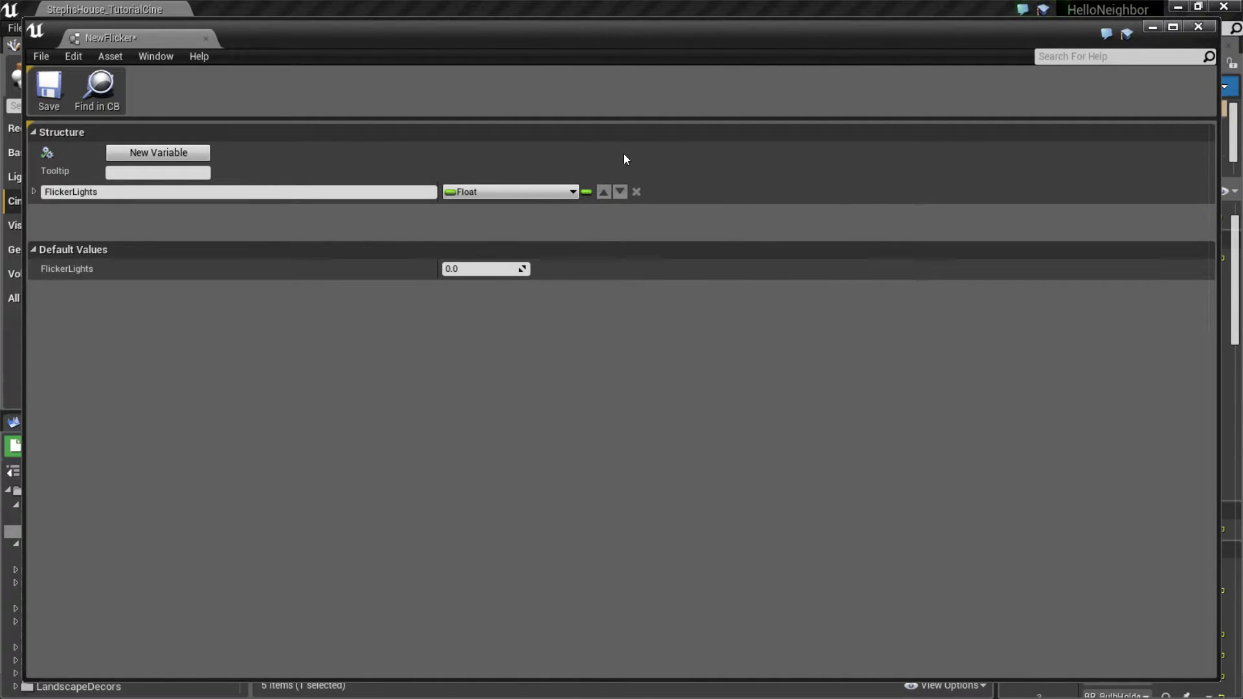
- Save the NewFlicker structure, minimise its editor and open the Level Blueprint
left_click(49, 87)
left_click(34, 191)
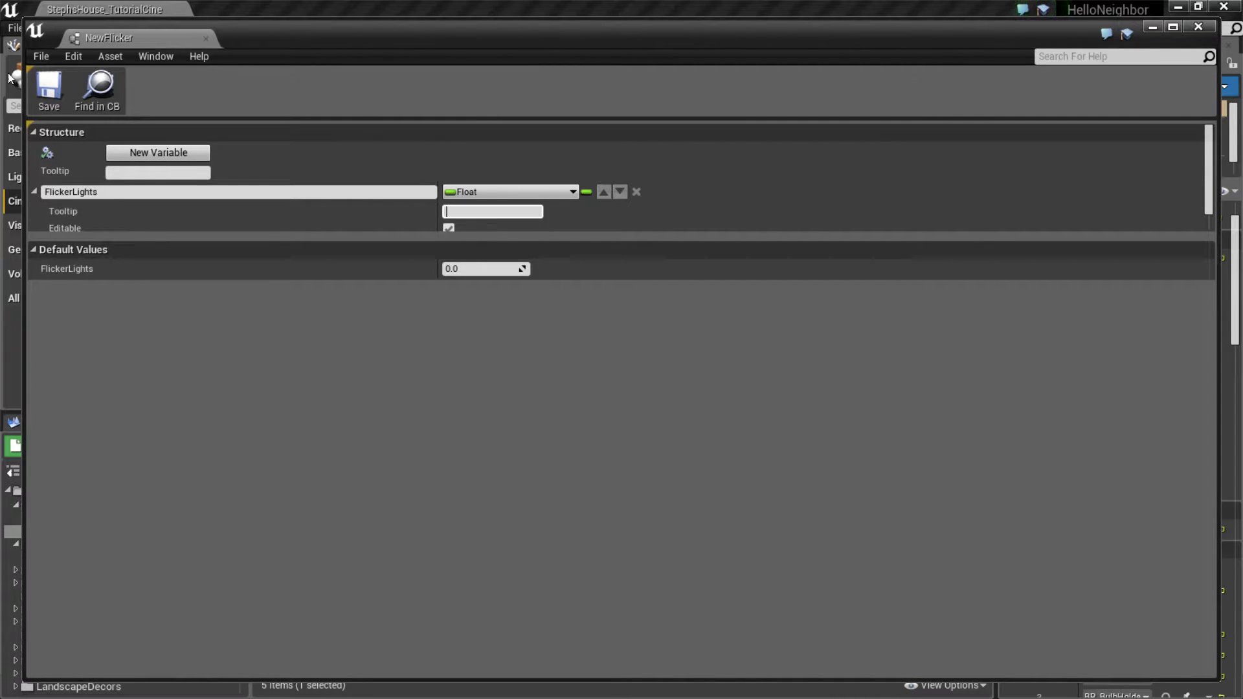
left_click(43, 94)
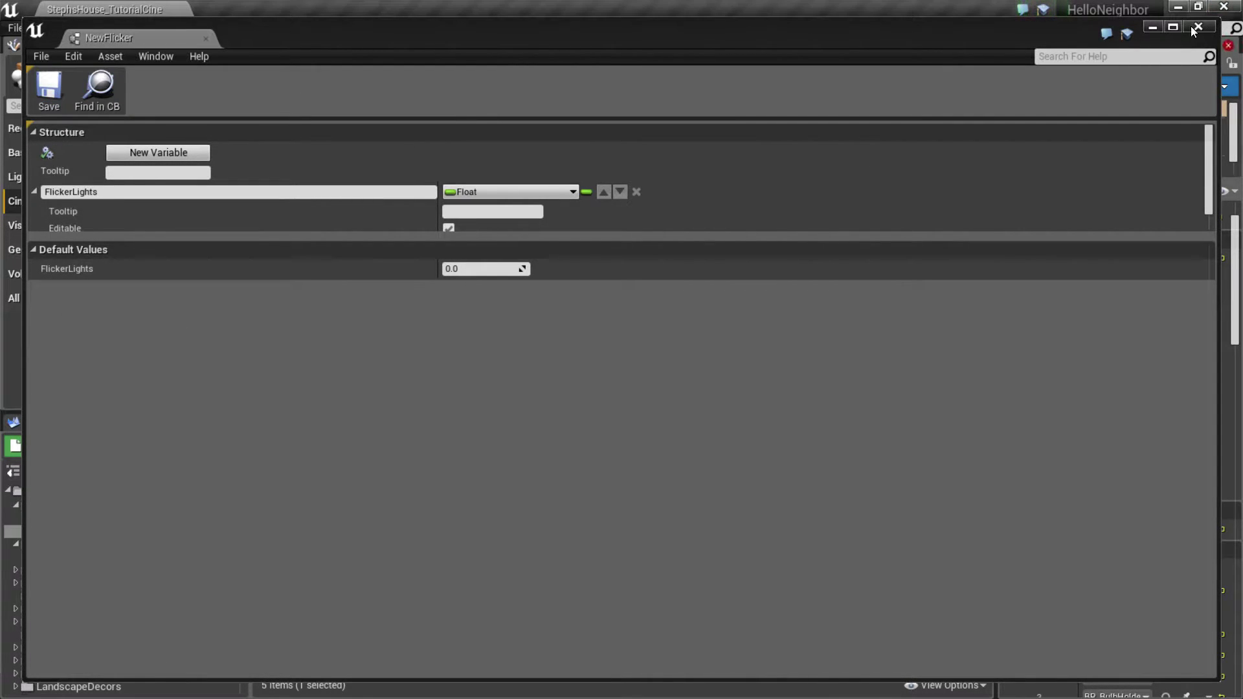
left_click(1158, 26)
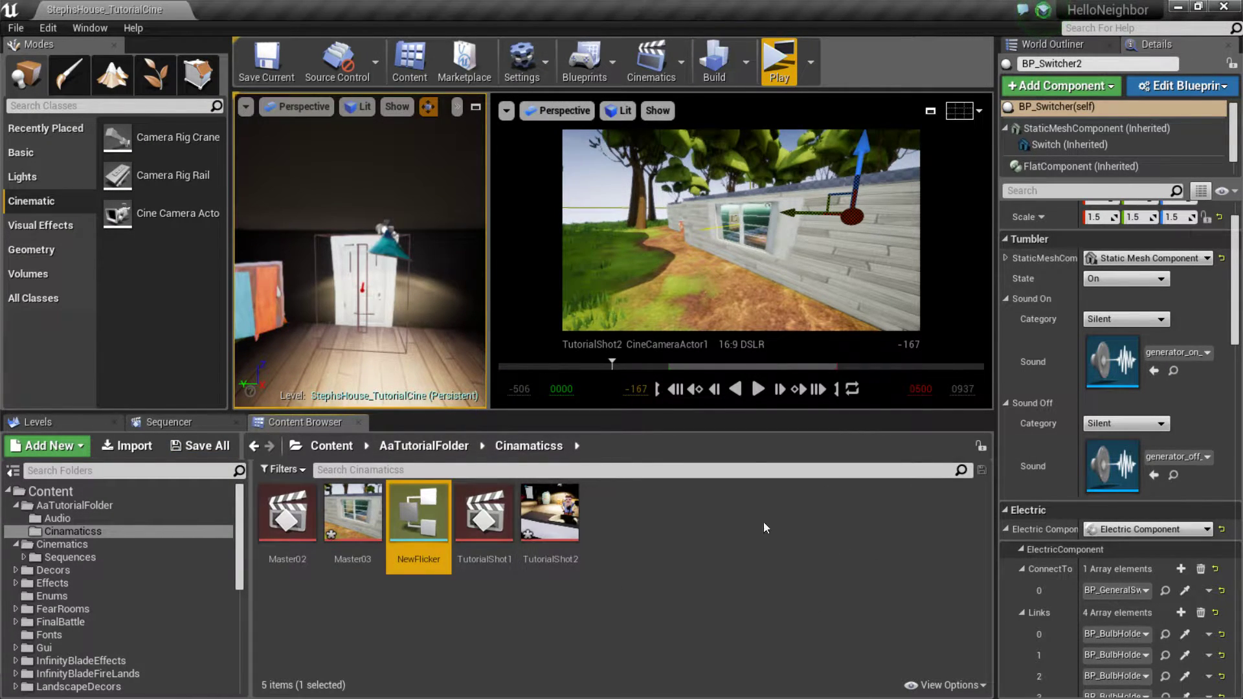
left_click(577, 68)
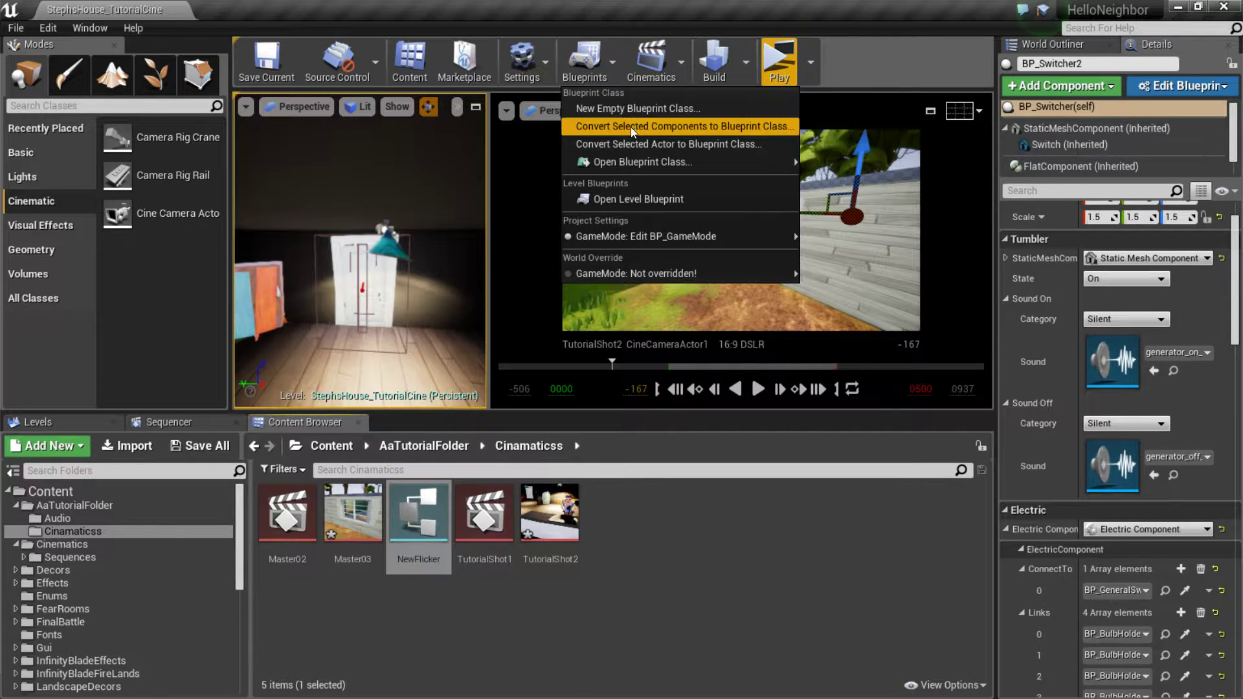
left_click(627, 201)
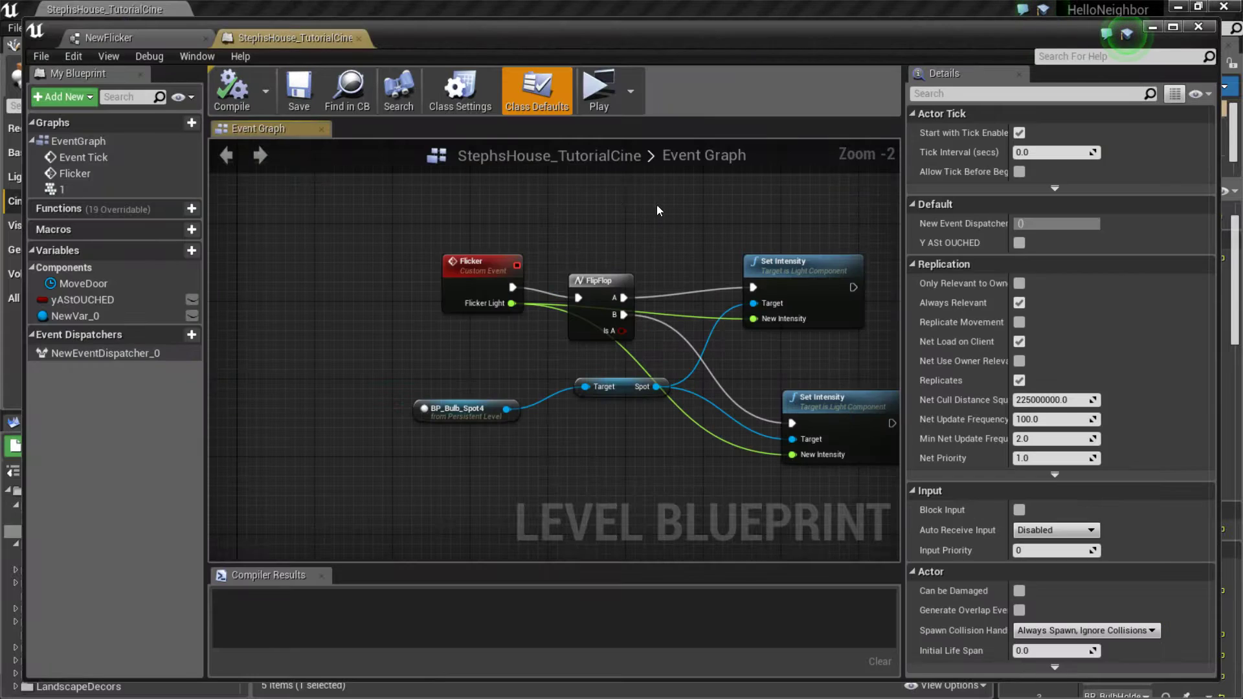
- Delete the existing Flicker event and its connected light nodes from the Level Blueprint's event graph
right_click_drag(1097, 543, 500, 480)
key("Delete")
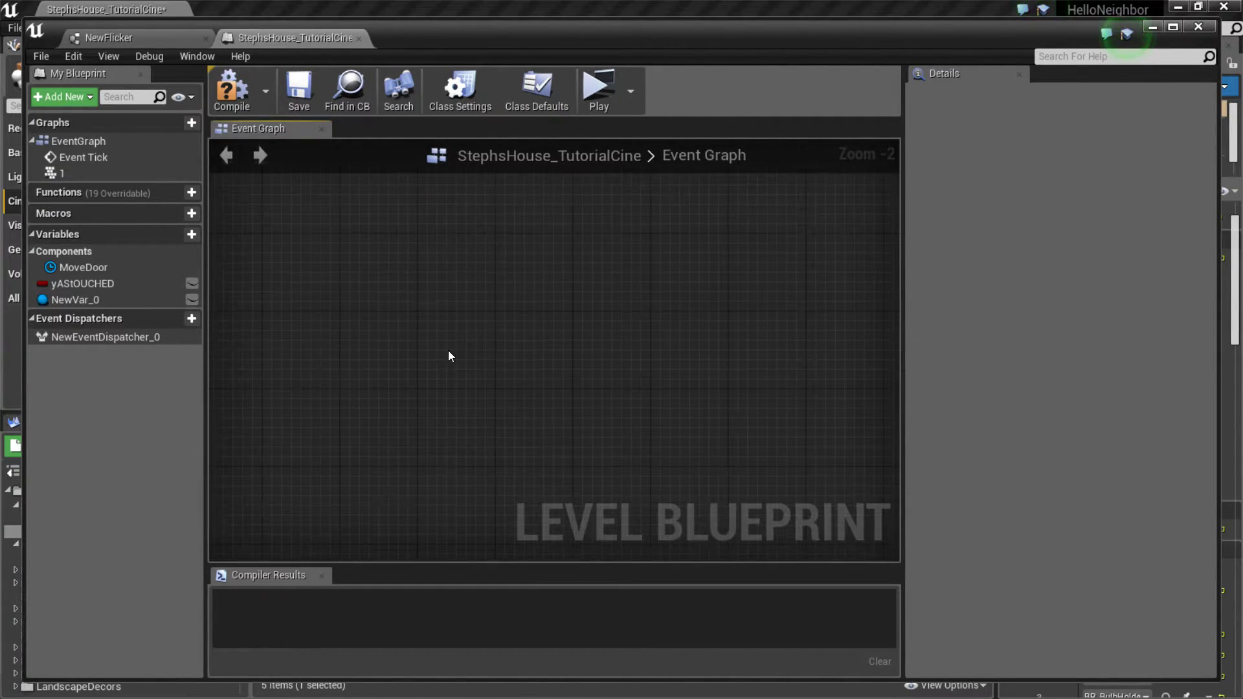
right_click_drag(544, 380, 416, 378)
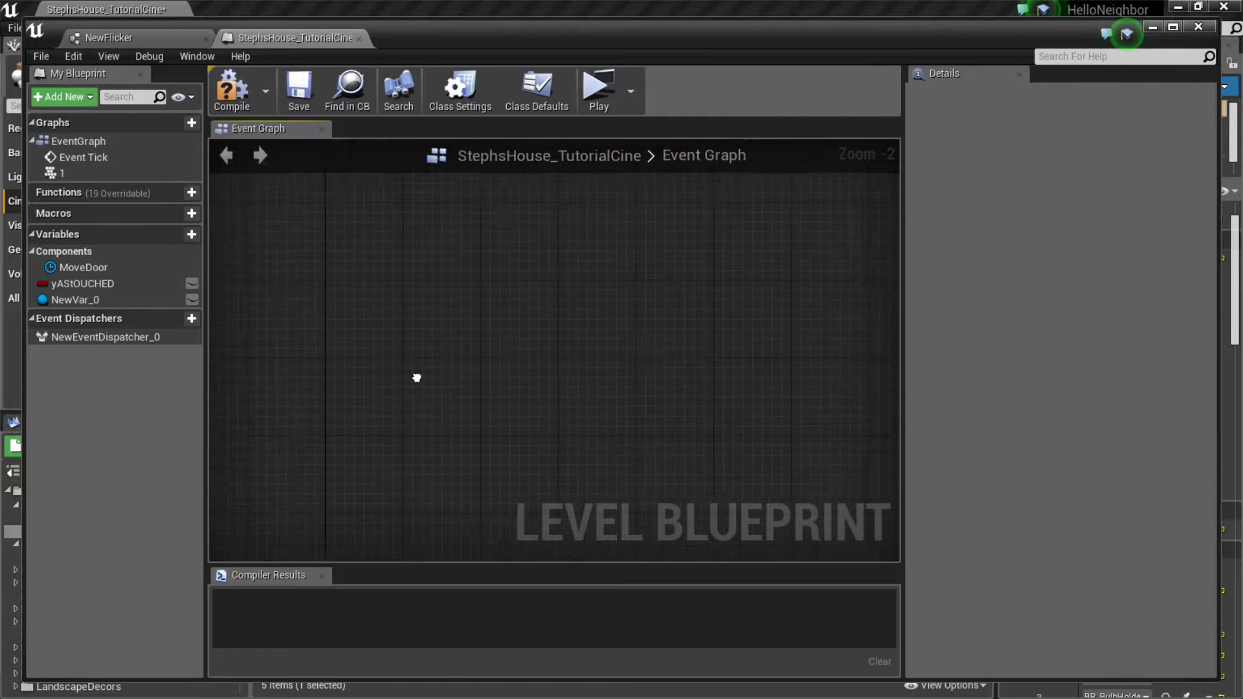
- Add a custom event named Flicker to the empty area of the event graph
right_click(381, 340)
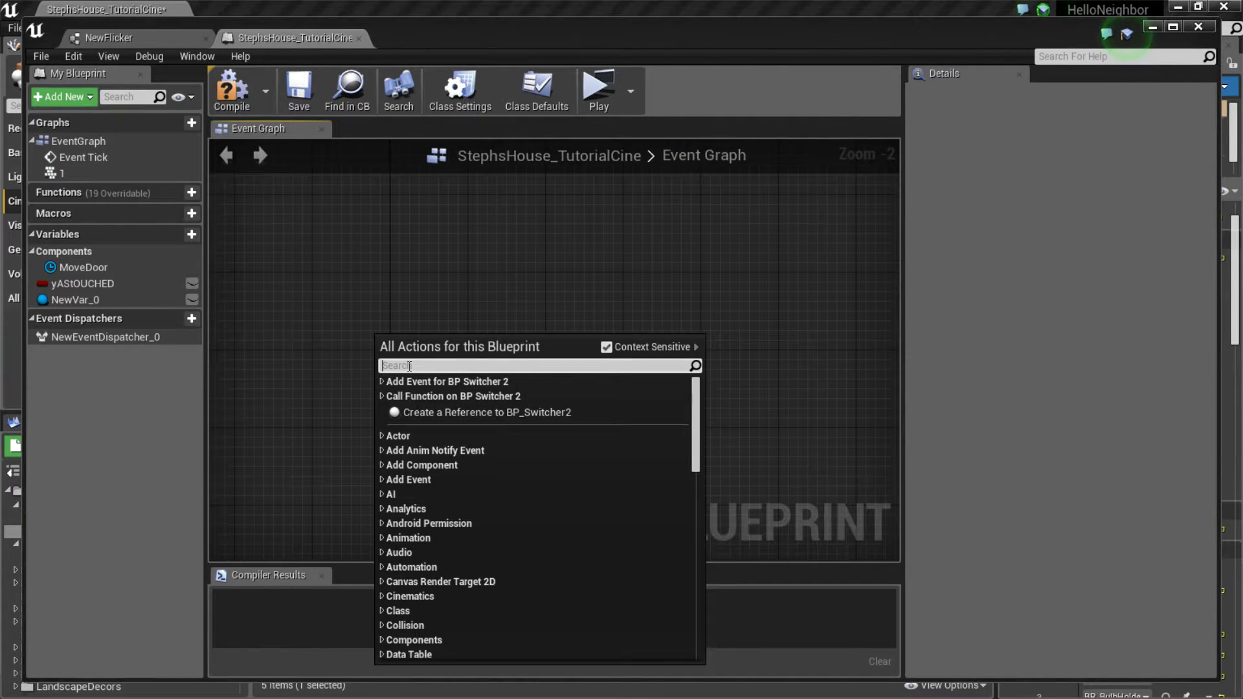
left_click(336, 309)
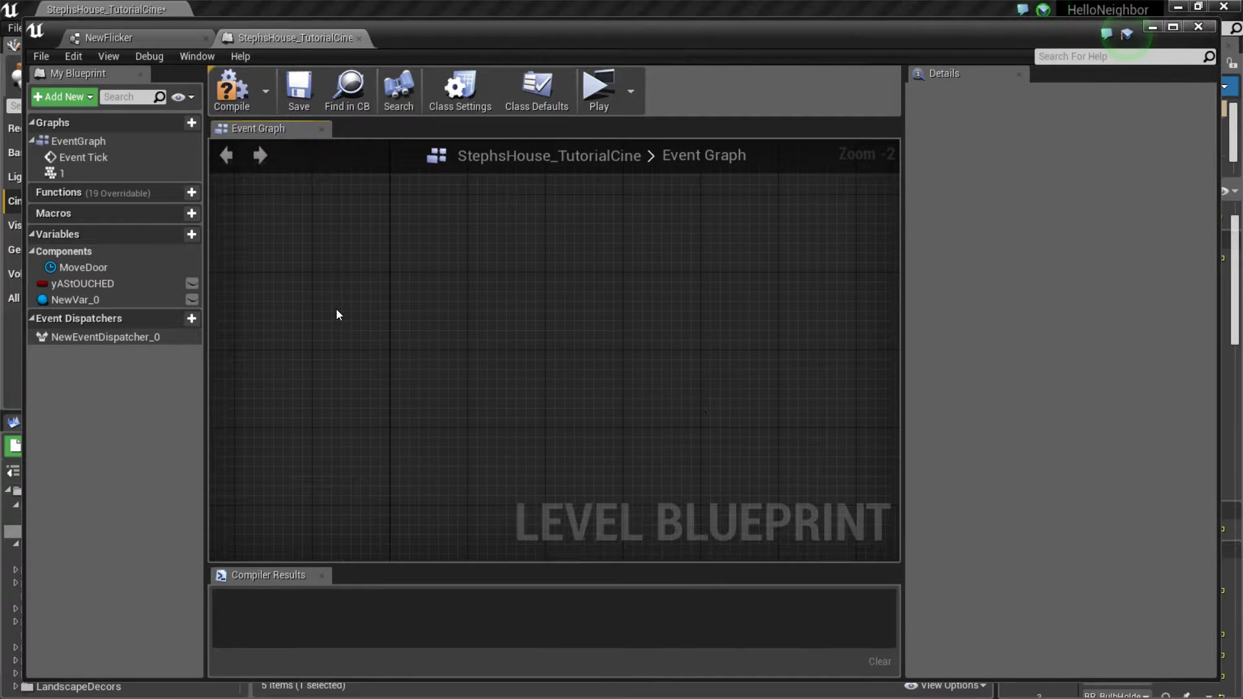
right_click(337, 309)
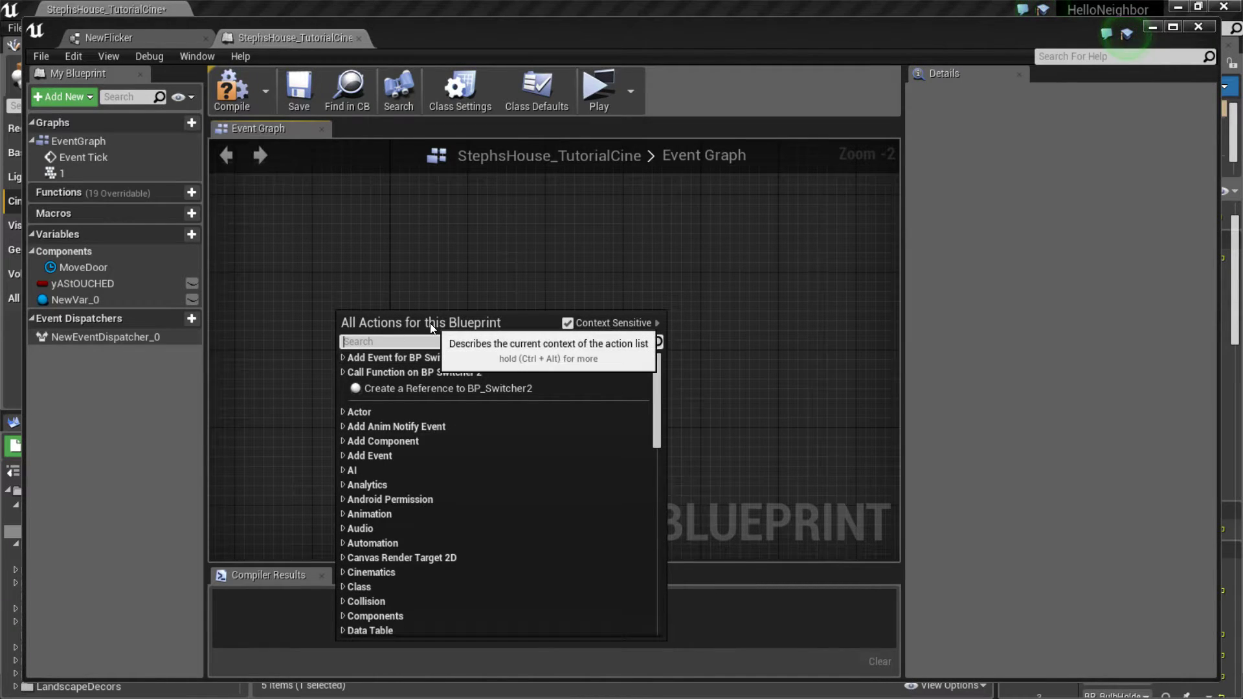
type("custom")
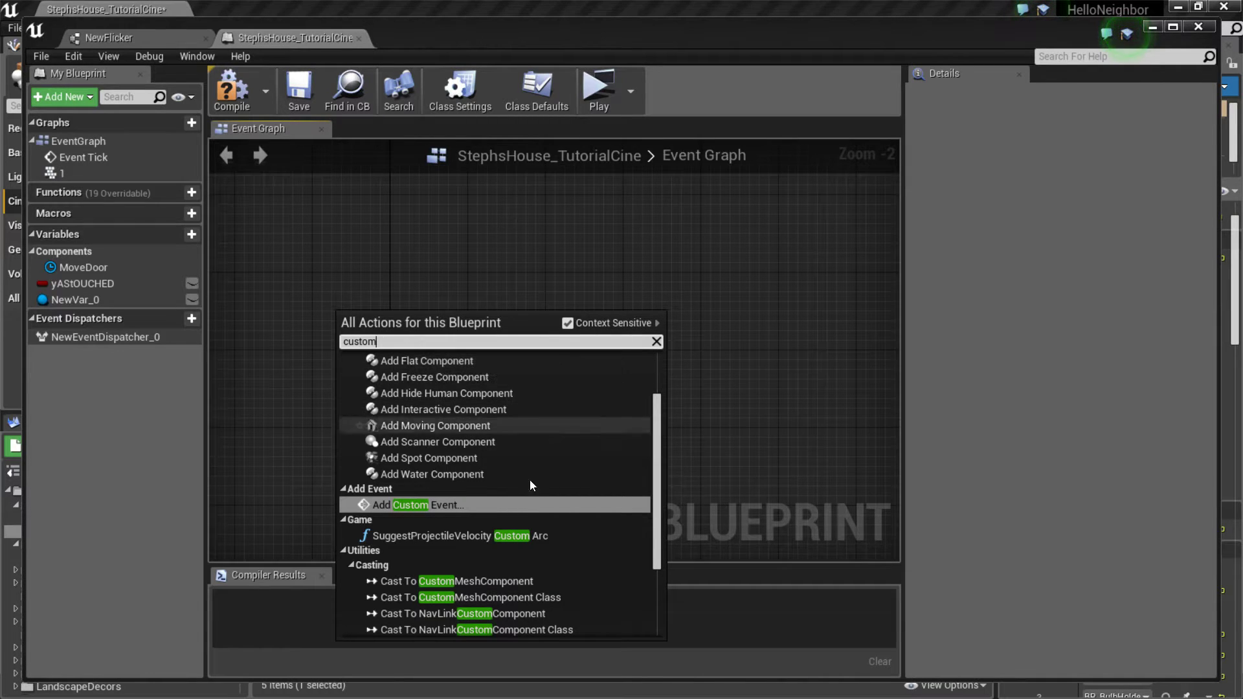
left_click(491, 505)
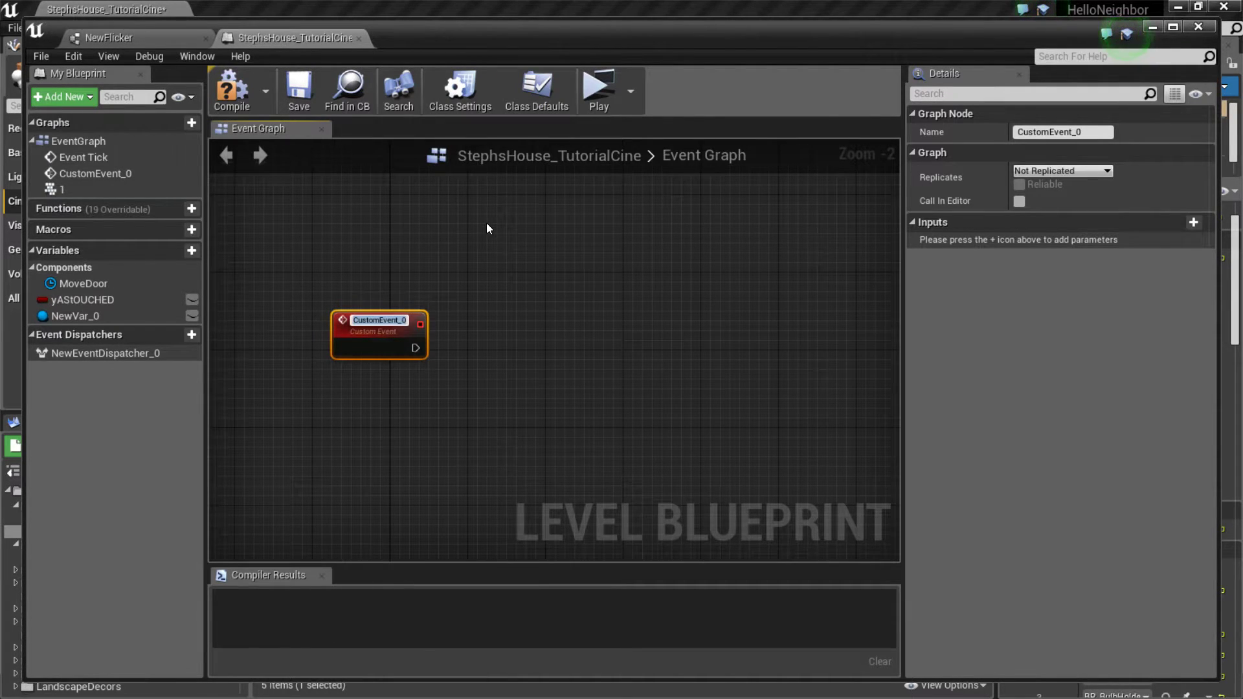
type("Flicker")
key("Return")
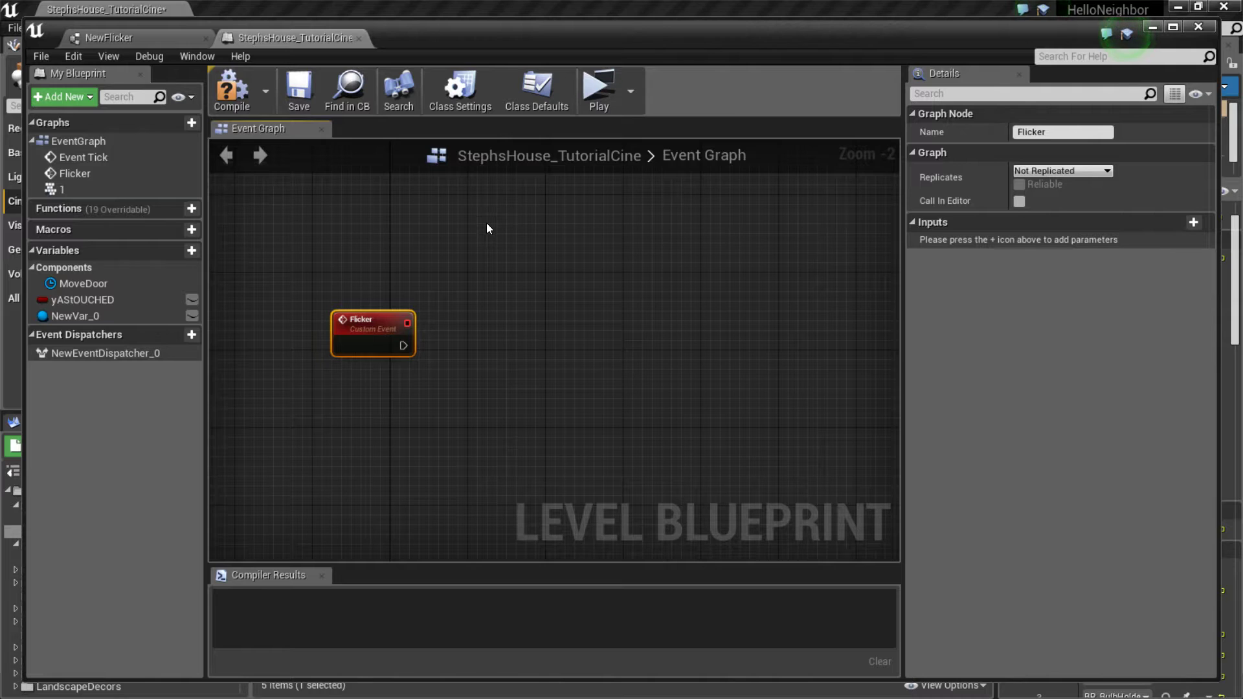
- Compile the blueprint and give the Flicker event a Float input named Intensity
left_click(232, 89)
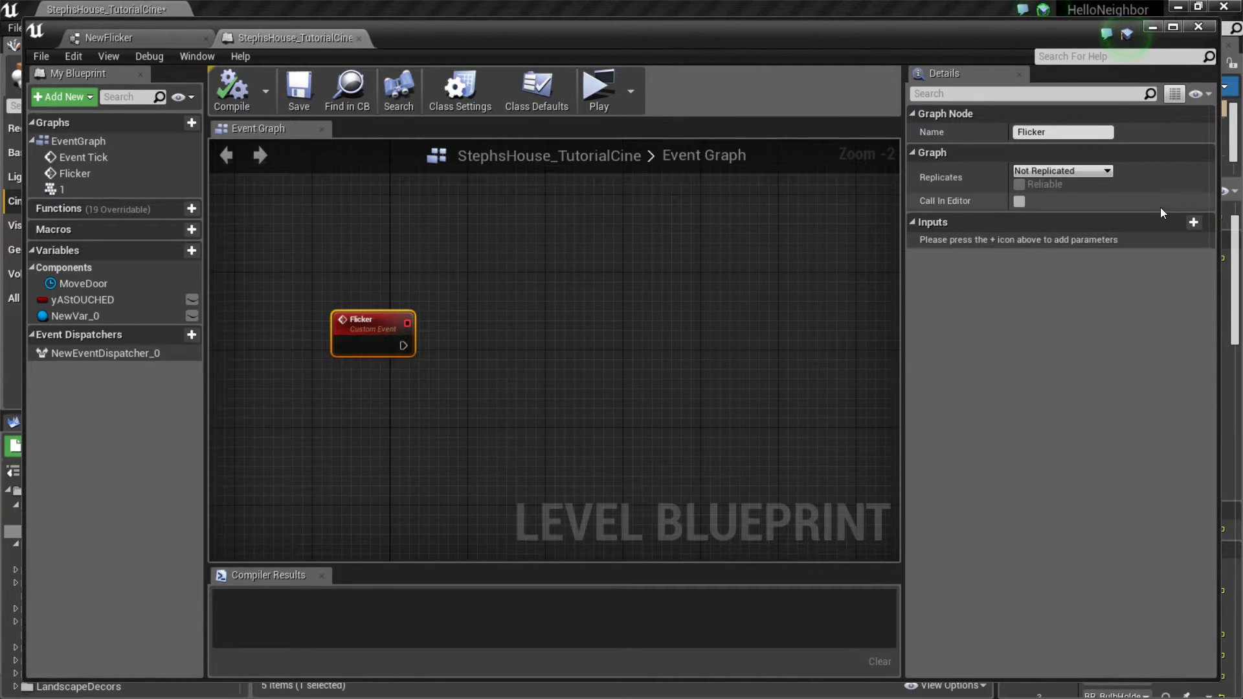
left_click(1194, 222)
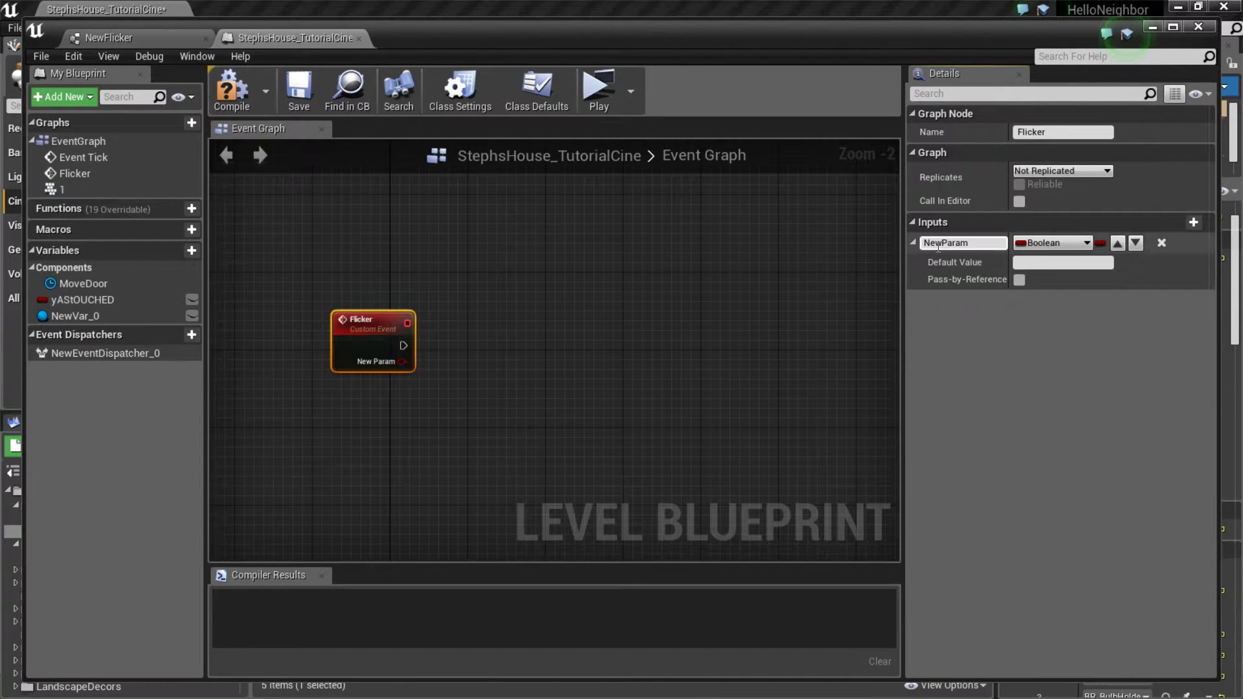
left_click(964, 243)
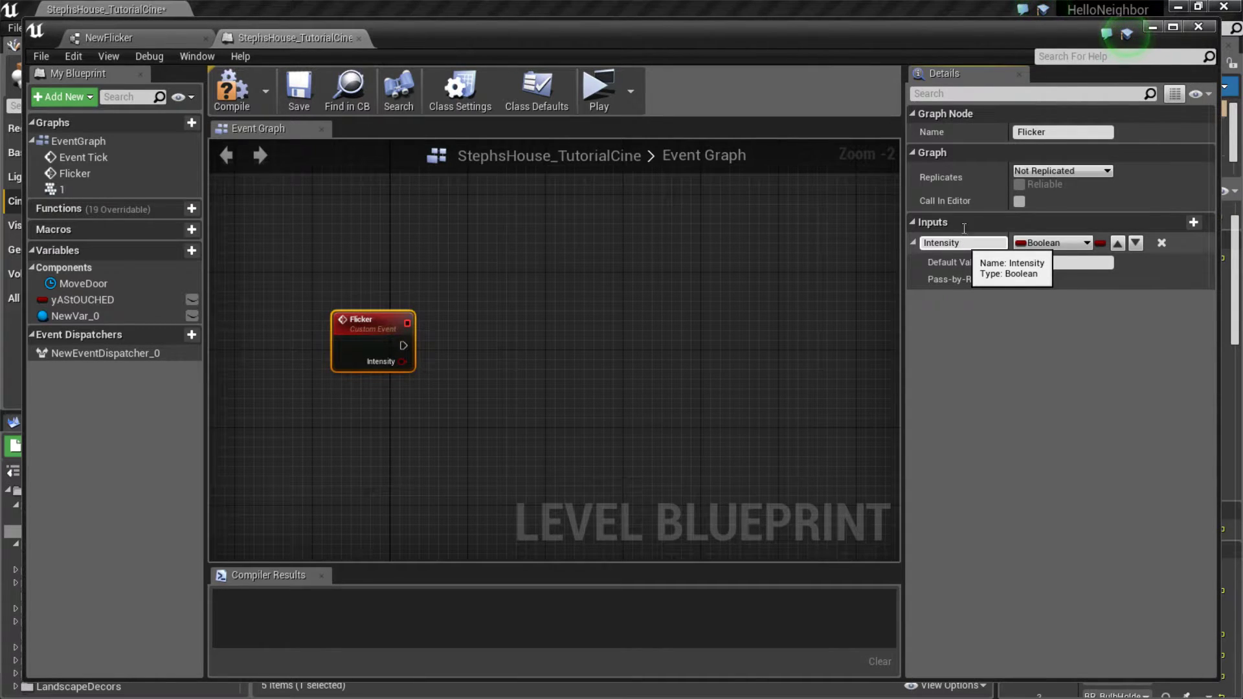
left_click(1062, 242)
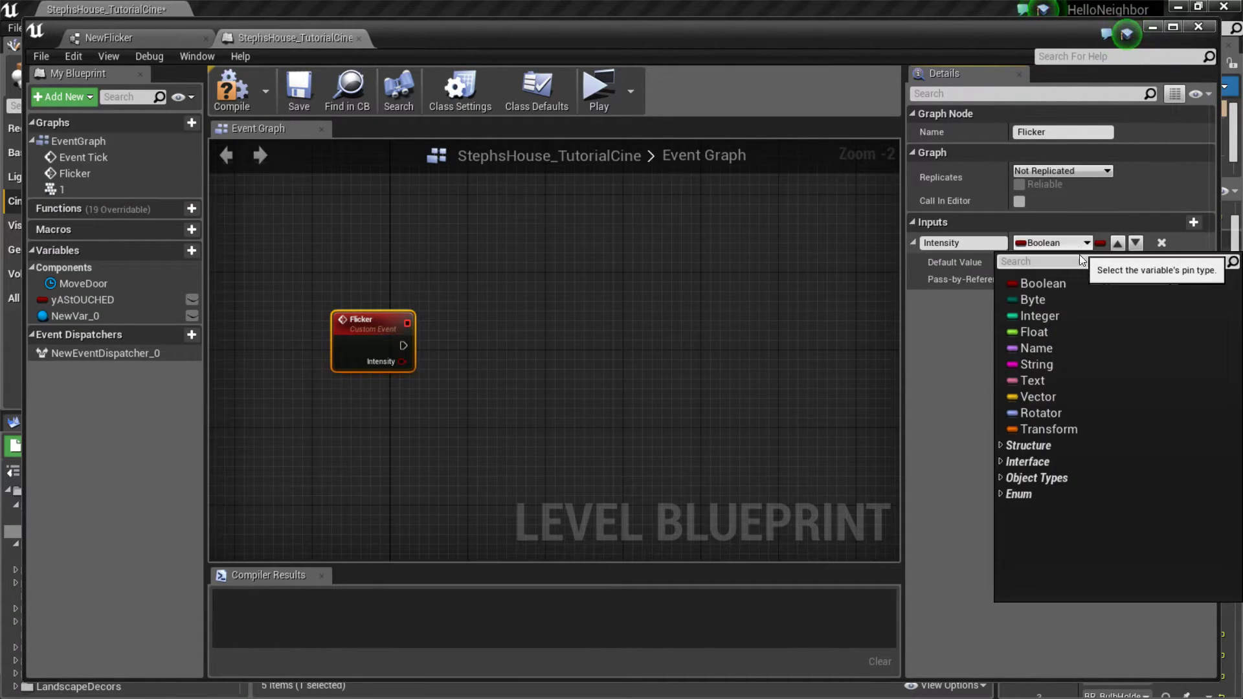
left_click(1067, 331)
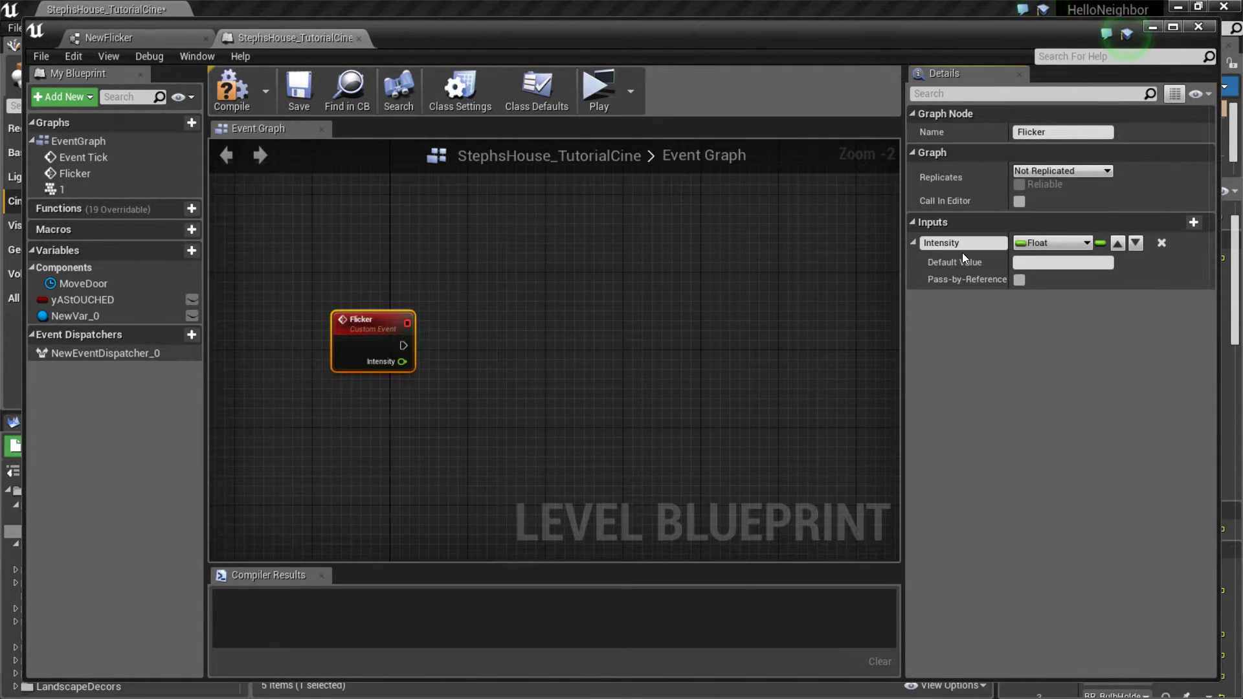
- Add a FlipFlop node connected to the Flicker event's execution output and place it beside the event
right_click_drag(466, 410, 360, 313)
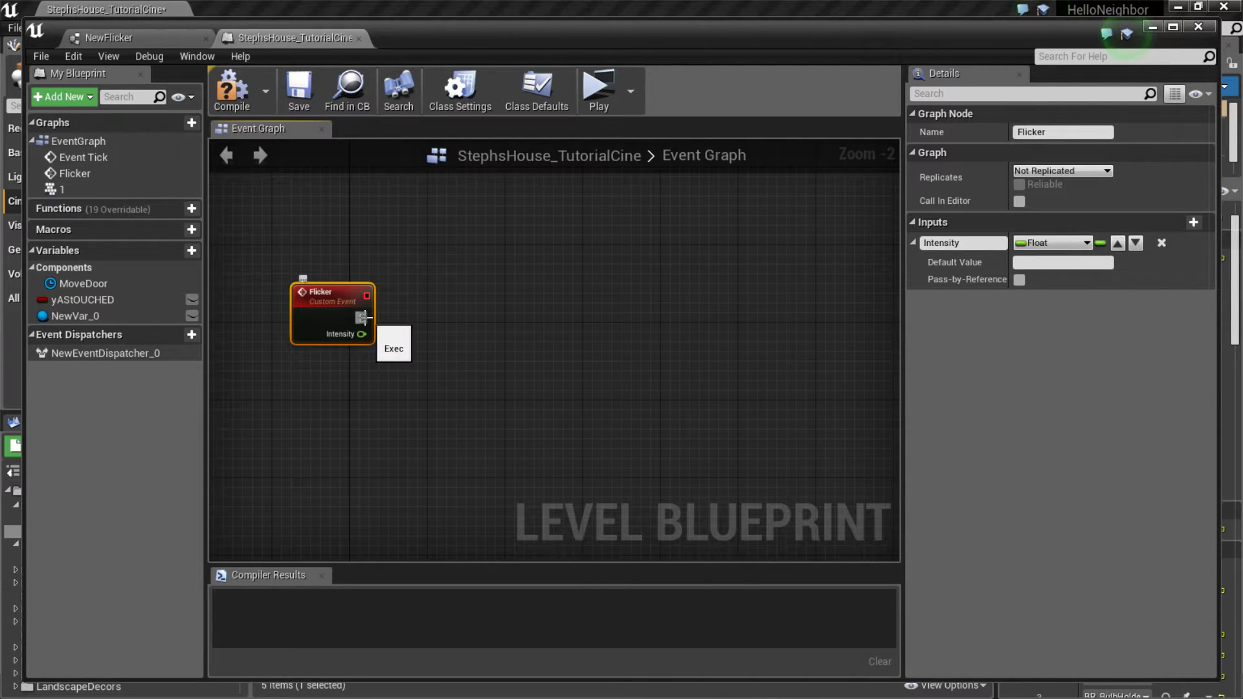
left_click_drag(424, 334, 424, 333)
type("flip")
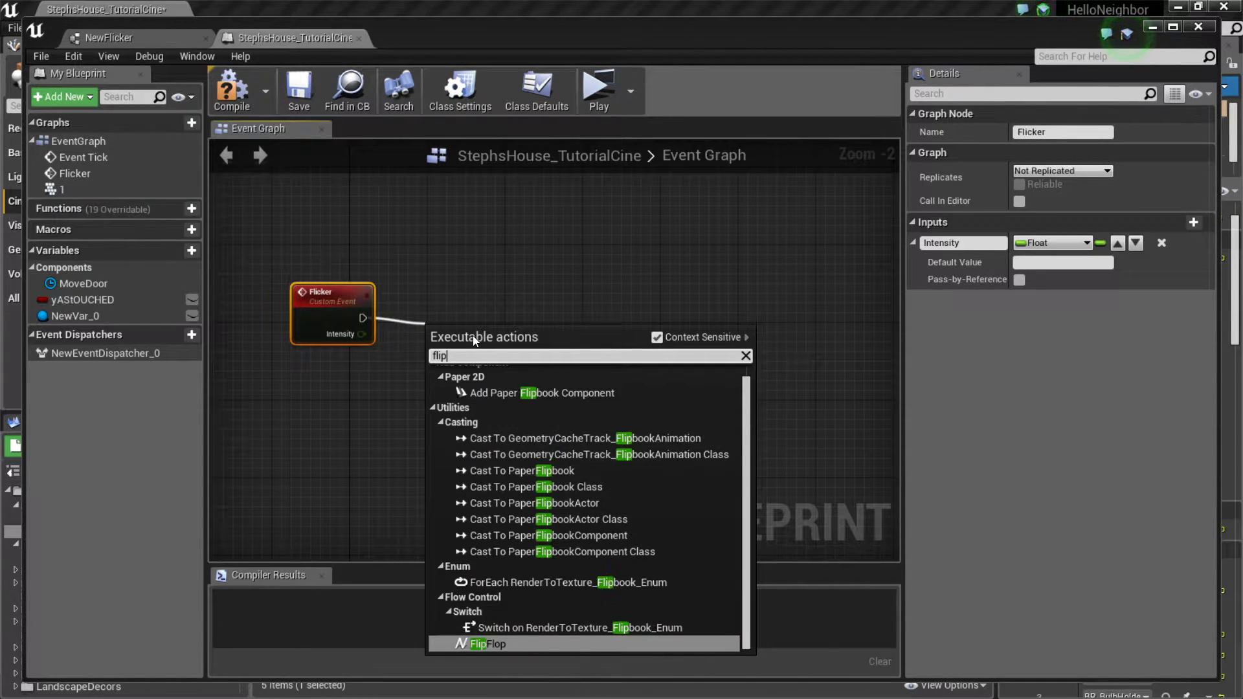
key("Return")
key("q")
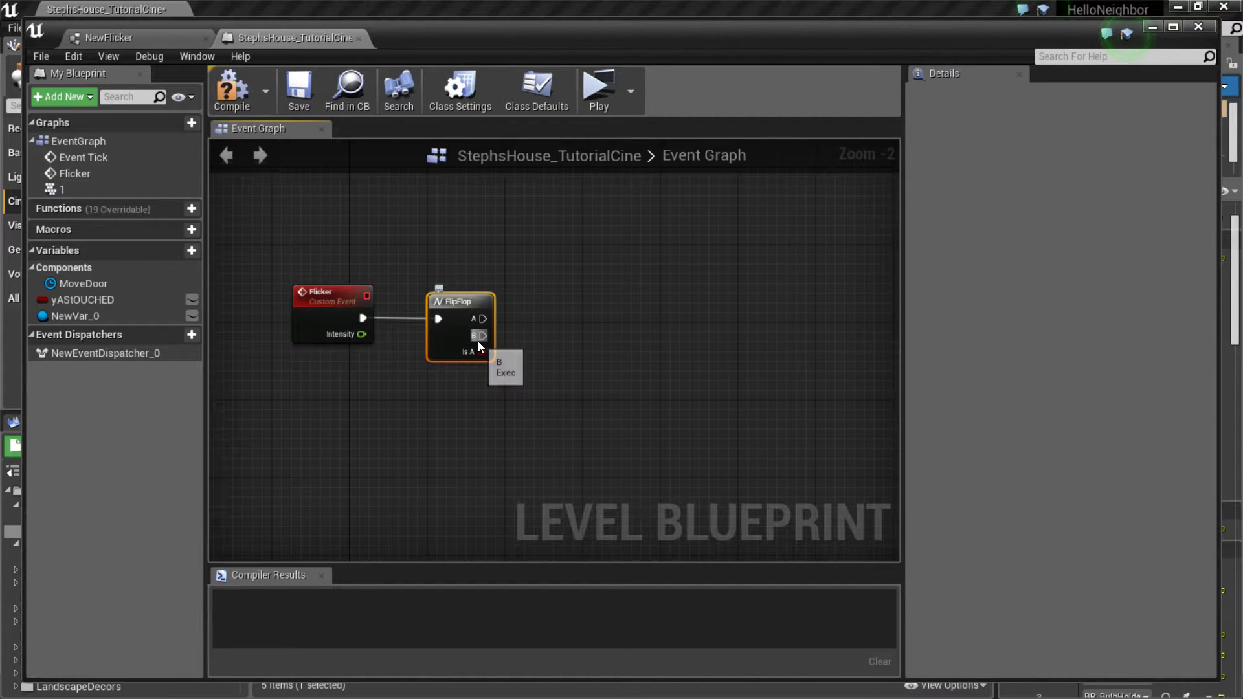
left_click_drag(466, 308, 565, 321)
- Dock the Level Blueprint and NewFlicker editors alongside the level in the main editor window
right_click(444, 425)
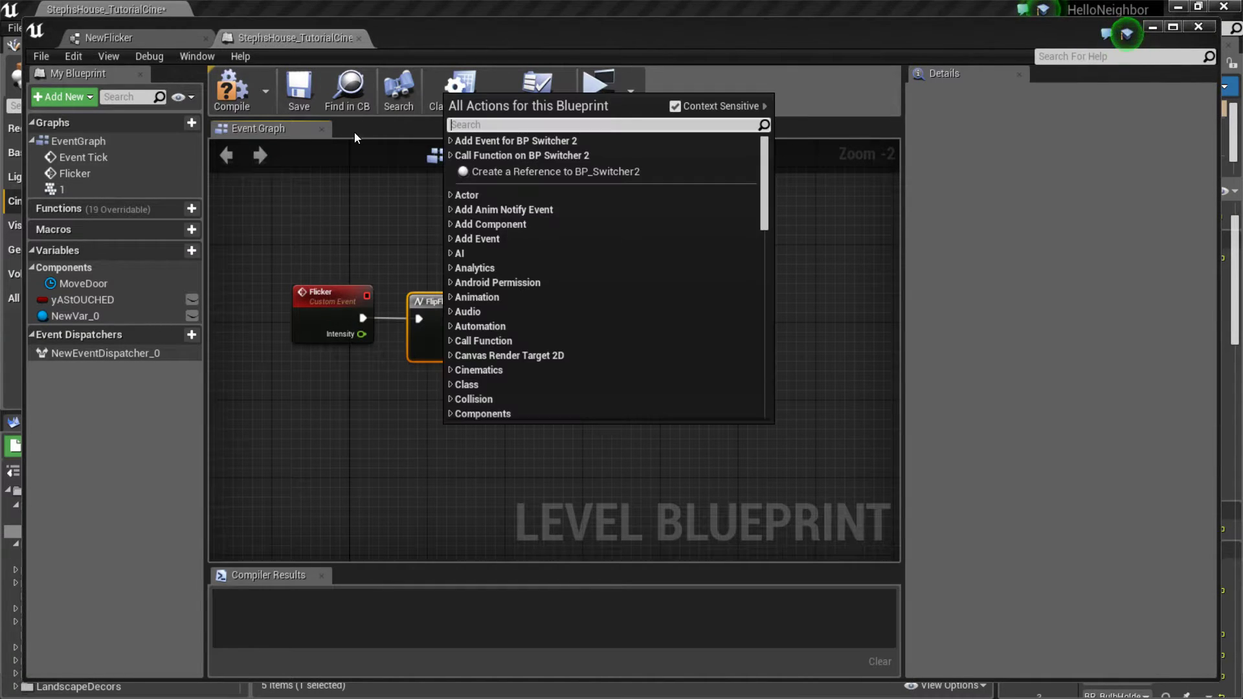
left_click(341, 2)
left_click_drag(113, 40, 317, 7)
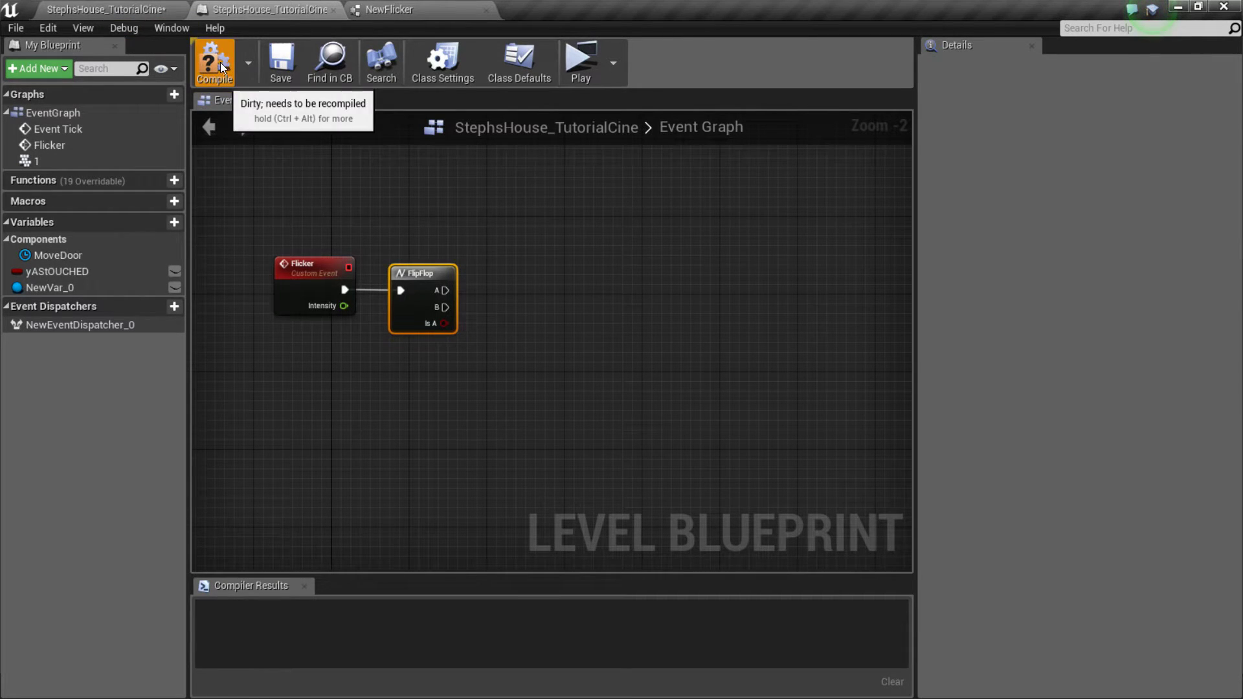
- Select the spotlight bulb BP_Bulb_Spot4 in the level and add a reference to it in the Level Blueprint's graph
left_click(109, 9)
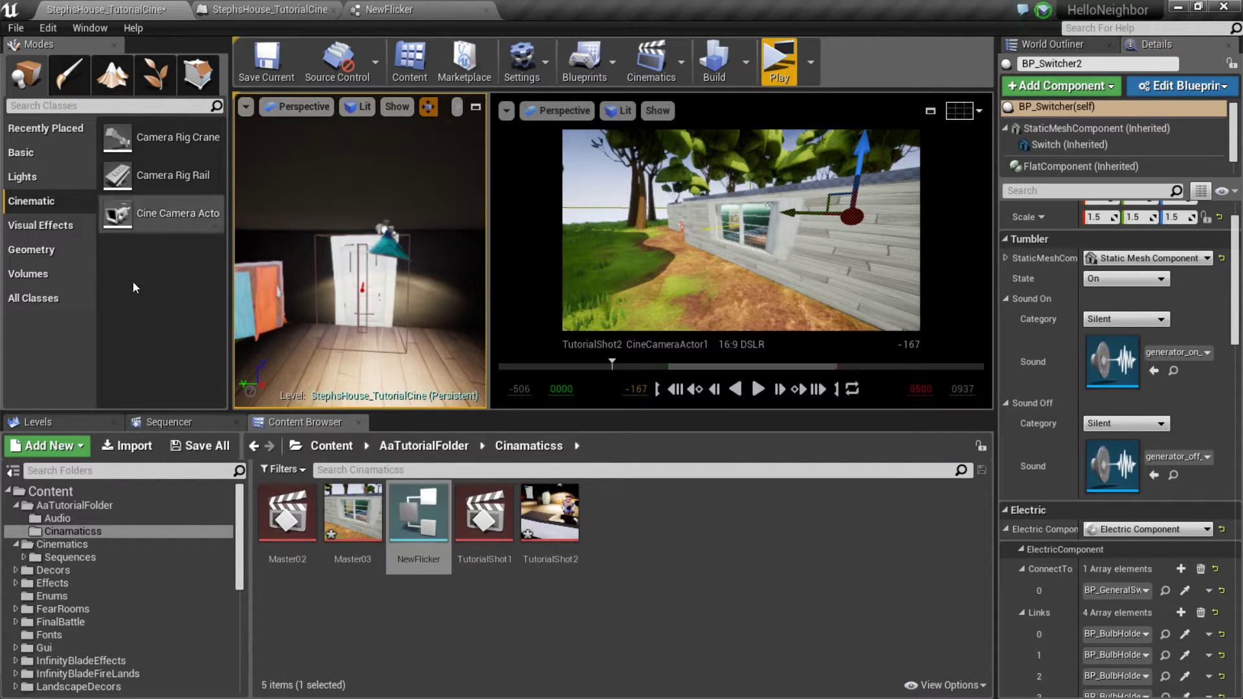
left_click(385, 220)
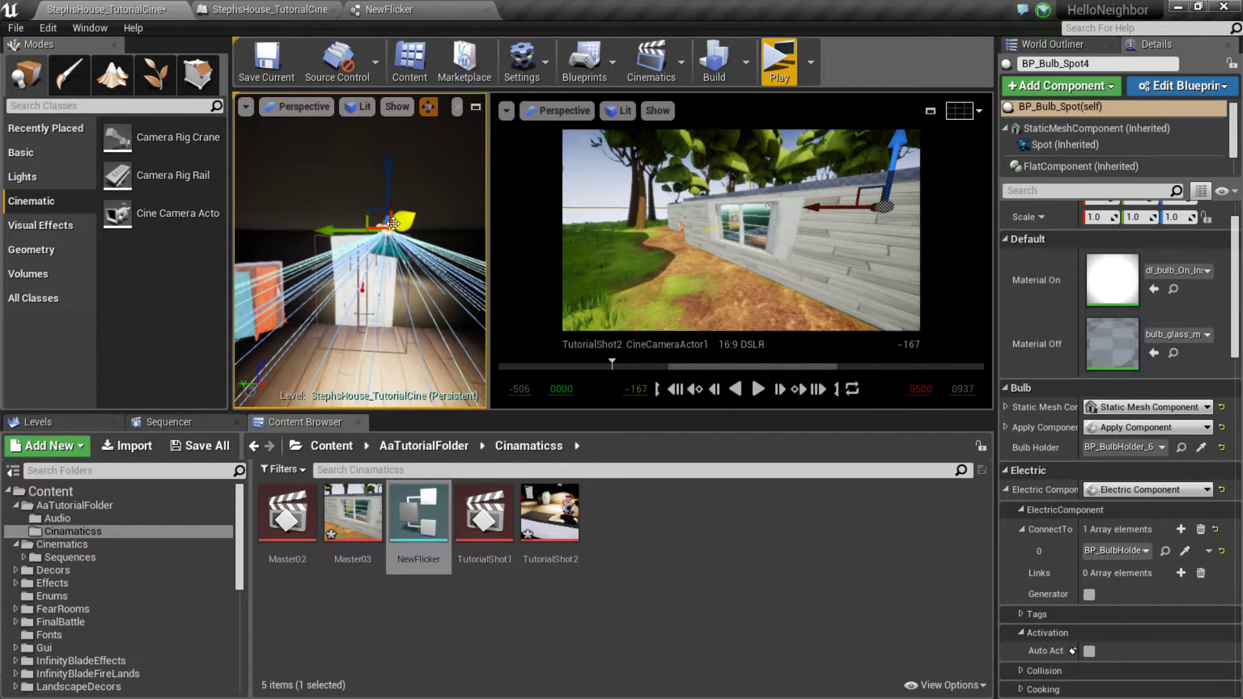
left_click(290, 10)
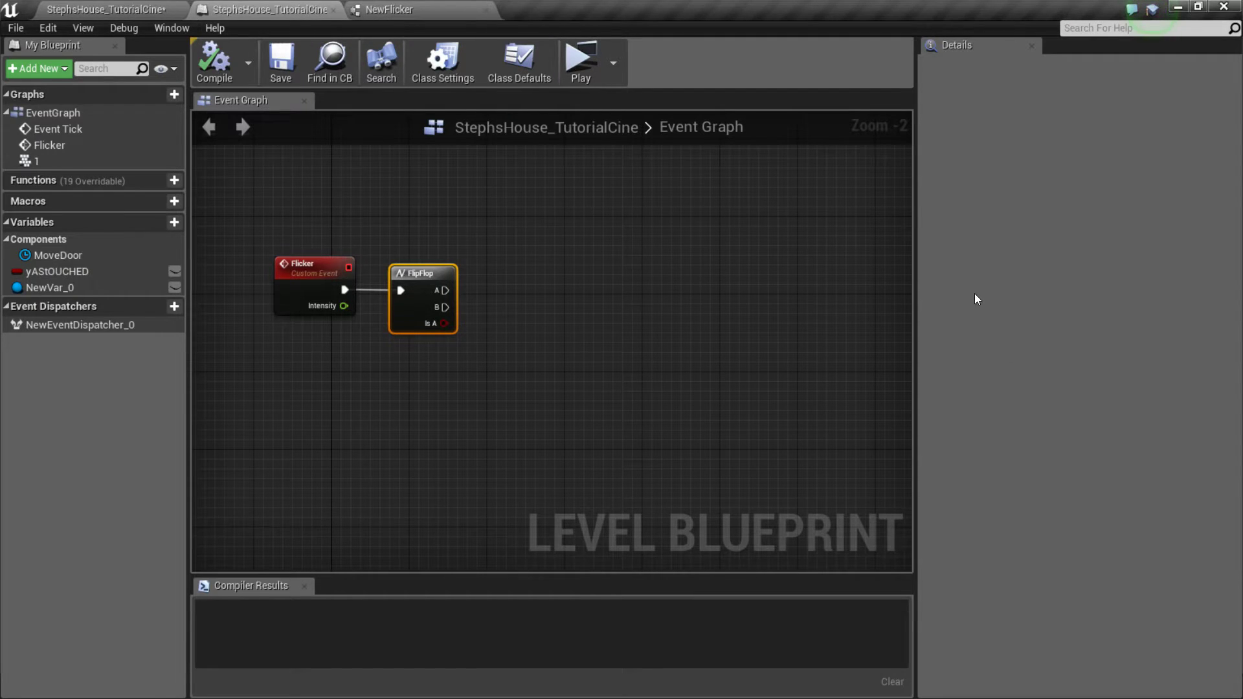
right_click(329, 435)
left_click(446, 181)
- Add a Set Intensity (Spot) node from the bulb reference and wire it to FlipFlop output A and the event's Intensity value
left_click_drag(396, 453, 554, 413)
type("se")
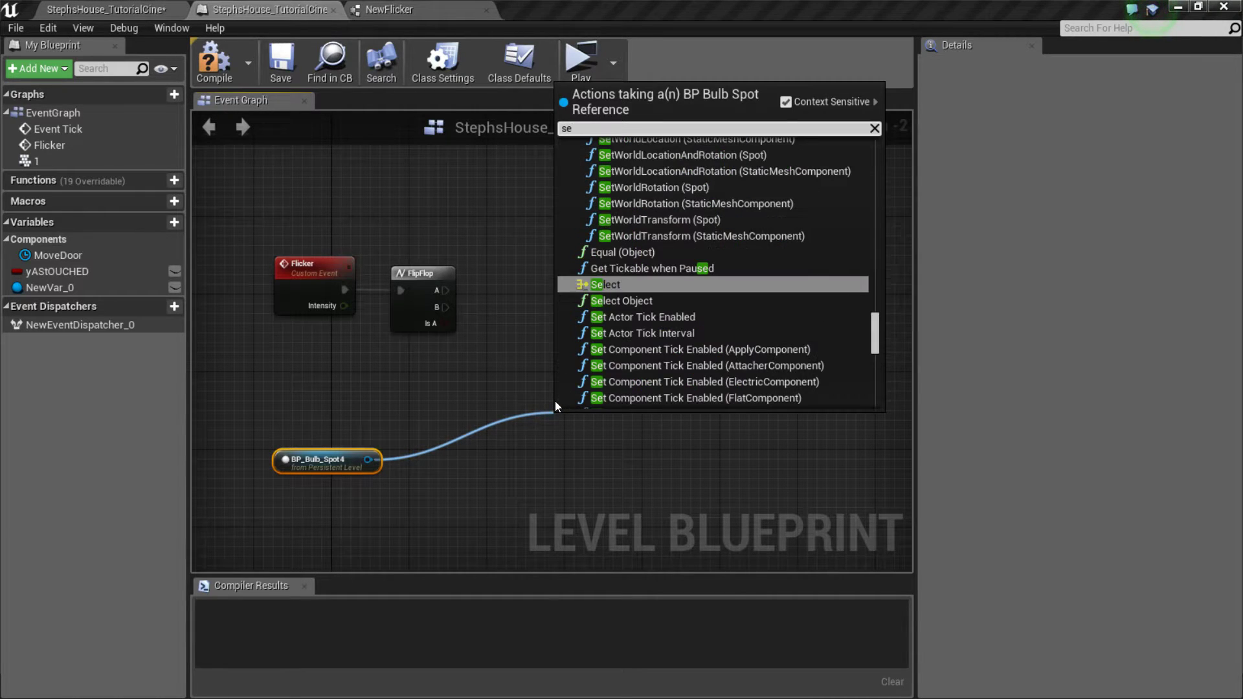
type("t inten")
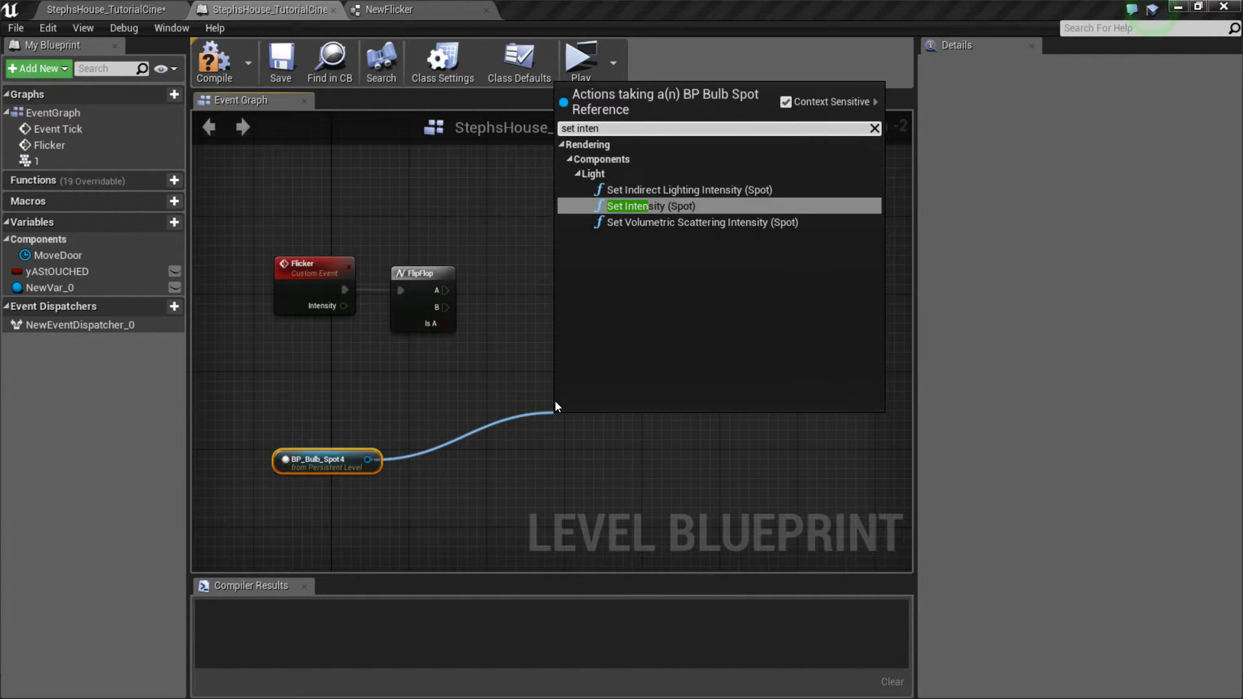
left_click(677, 204)
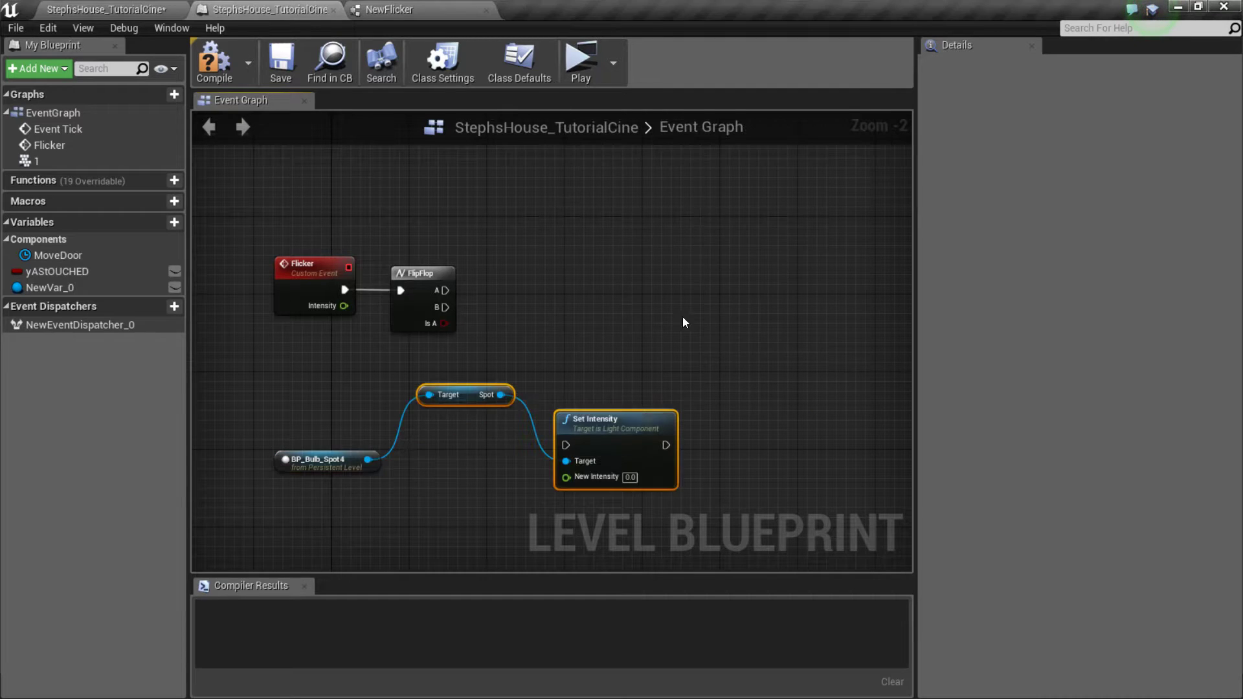
left_click_drag(628, 438, 622, 274)
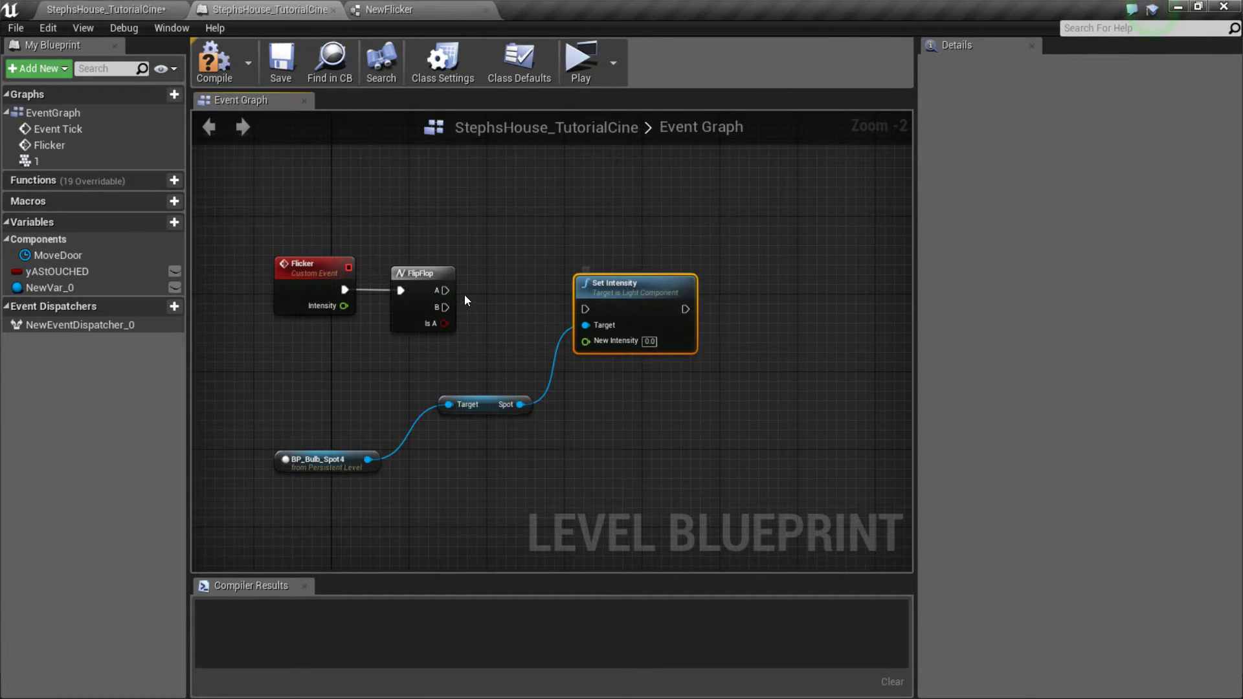
left_click_drag(444, 288, 586, 310)
left_click_drag(344, 305, 598, 342)
- Add a second Set Intensity node from the Spot component and wire it to FlipFlop output B and the event's Intensity value
right_click_drag(604, 426, 600, 381)
left_click_drag(526, 361, 617, 384)
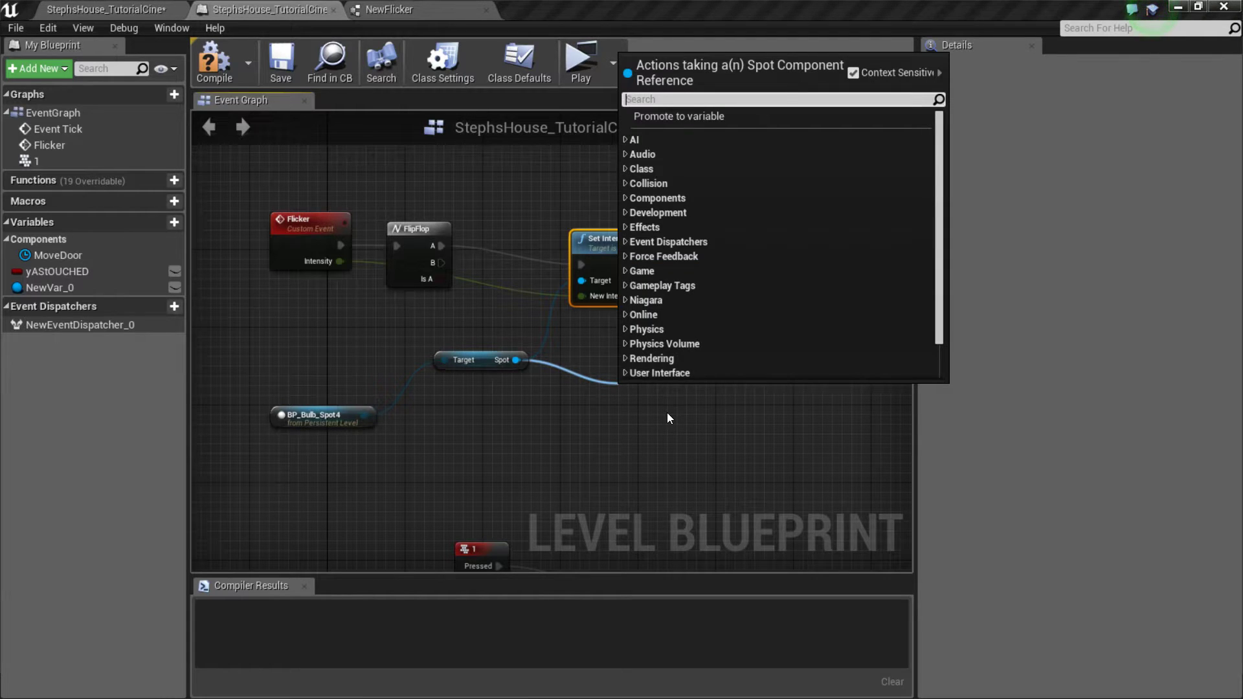
type("set in")
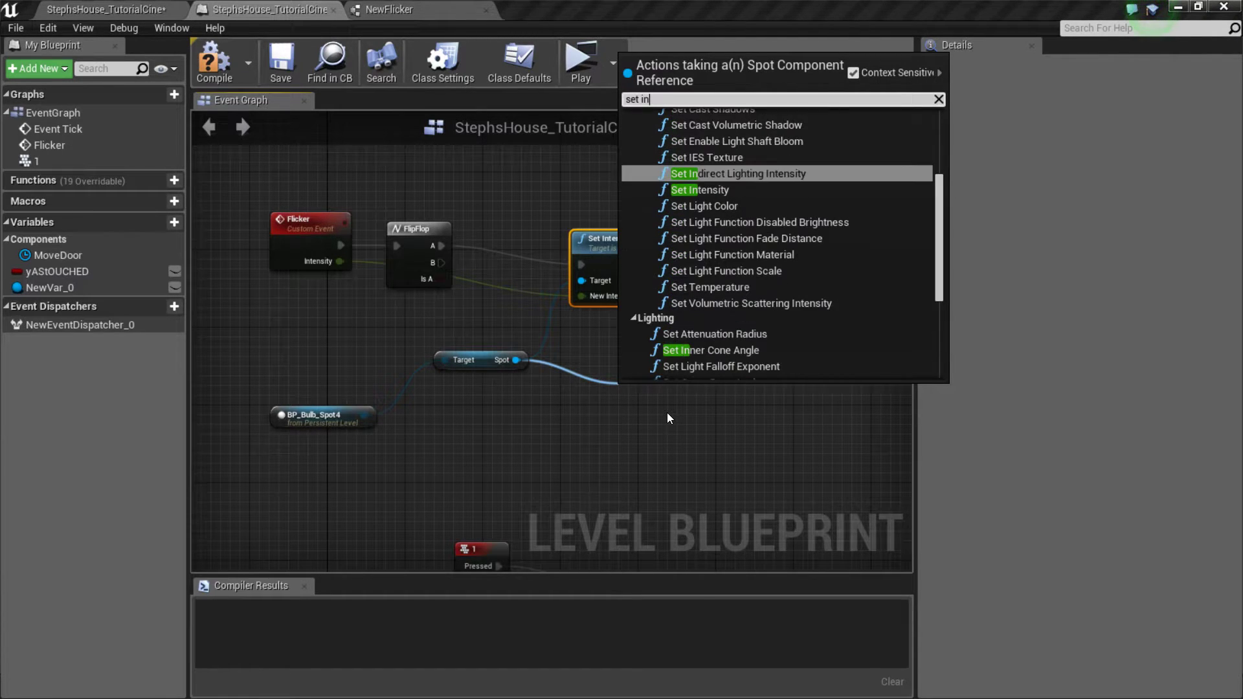
key("Down")
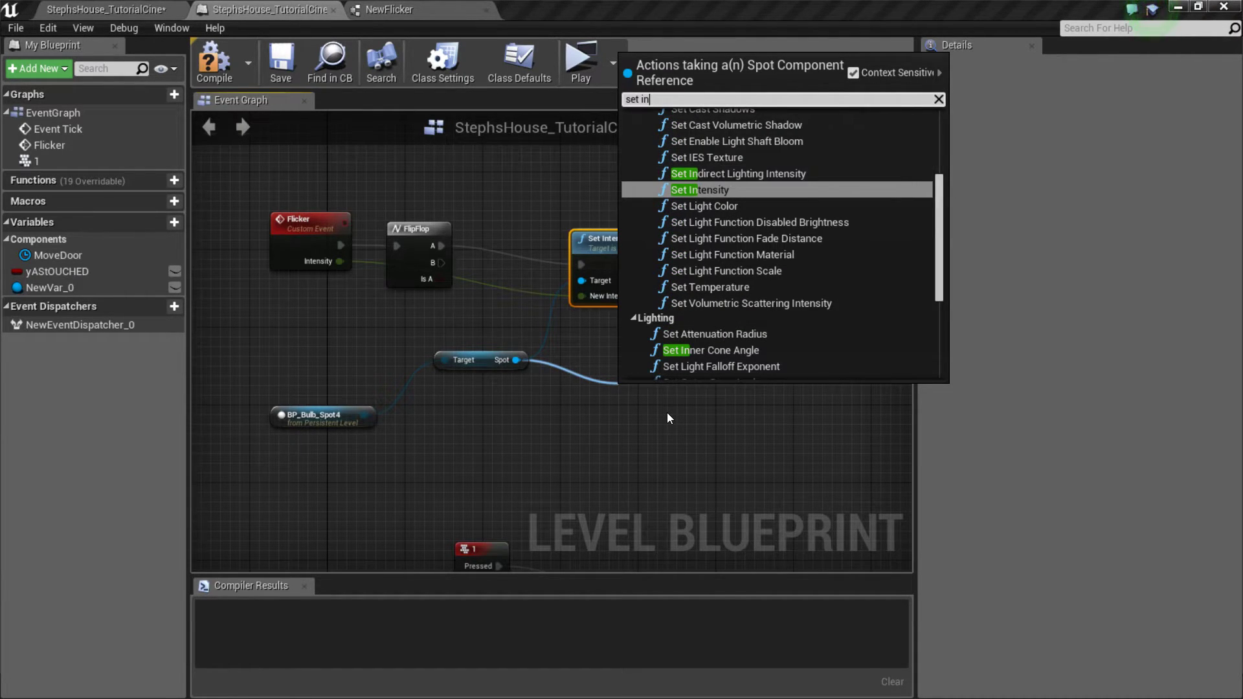
key("Return")
left_click_drag(438, 263, 629, 419)
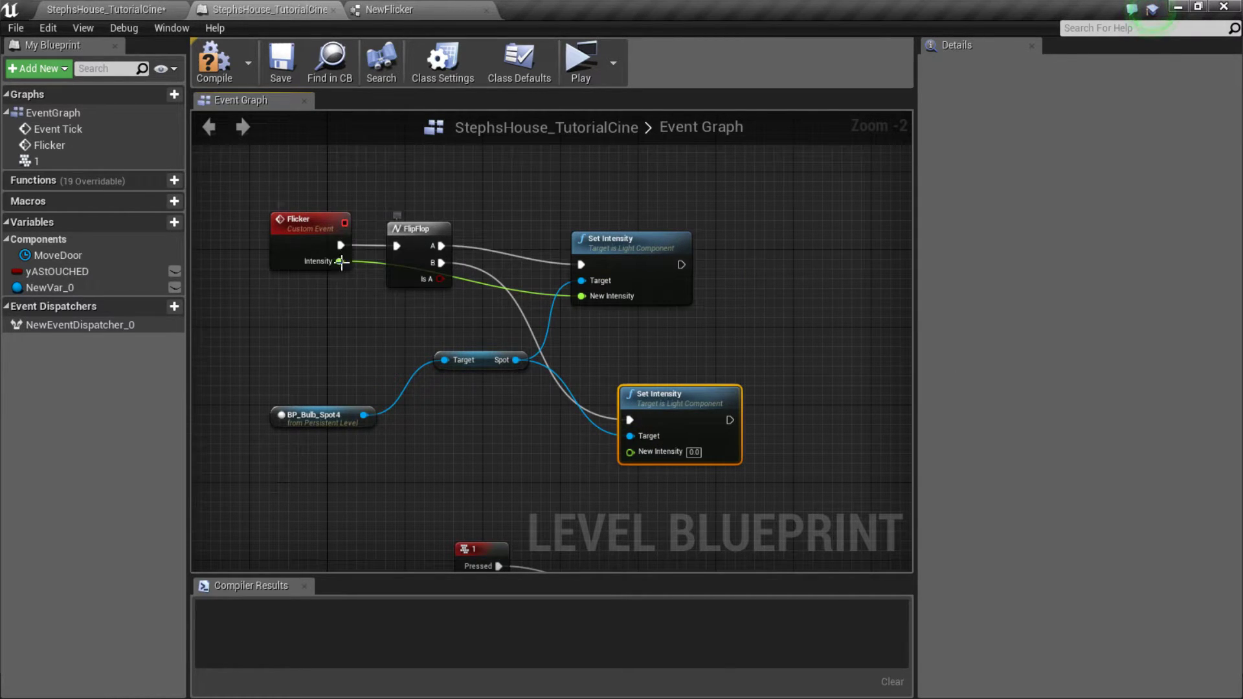
left_click_drag(342, 260, 634, 460)
- Compile and save the Level Blueprint, and return to the level editor
left_click(198, 53)
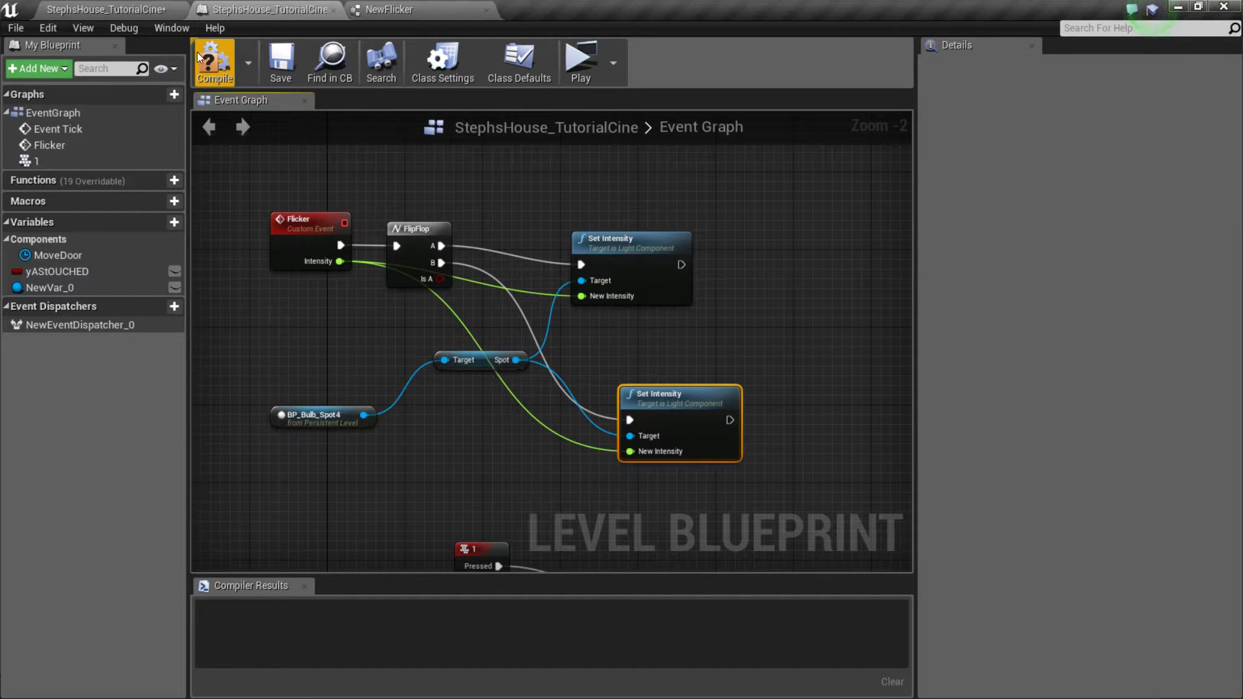
left_click(275, 67)
left_click(130, 17)
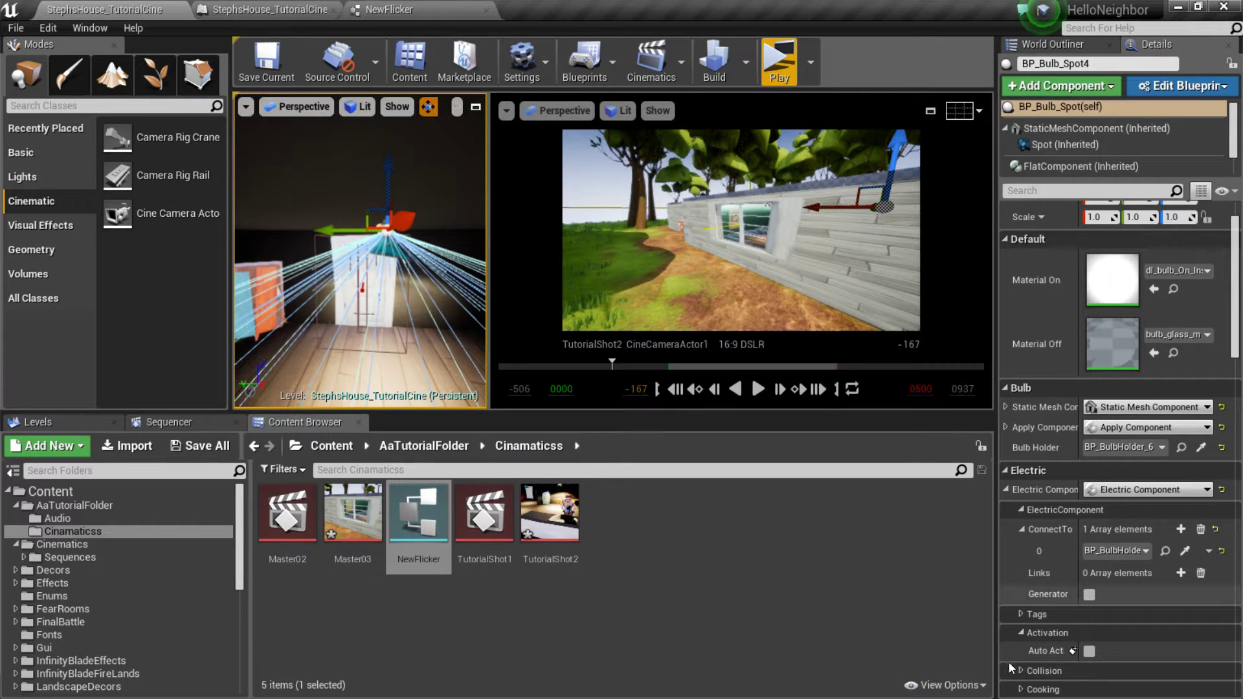
- Maximise the cinematic viewport and add an Event Track to the TutorialShot2 sequence
left_click(930, 111)
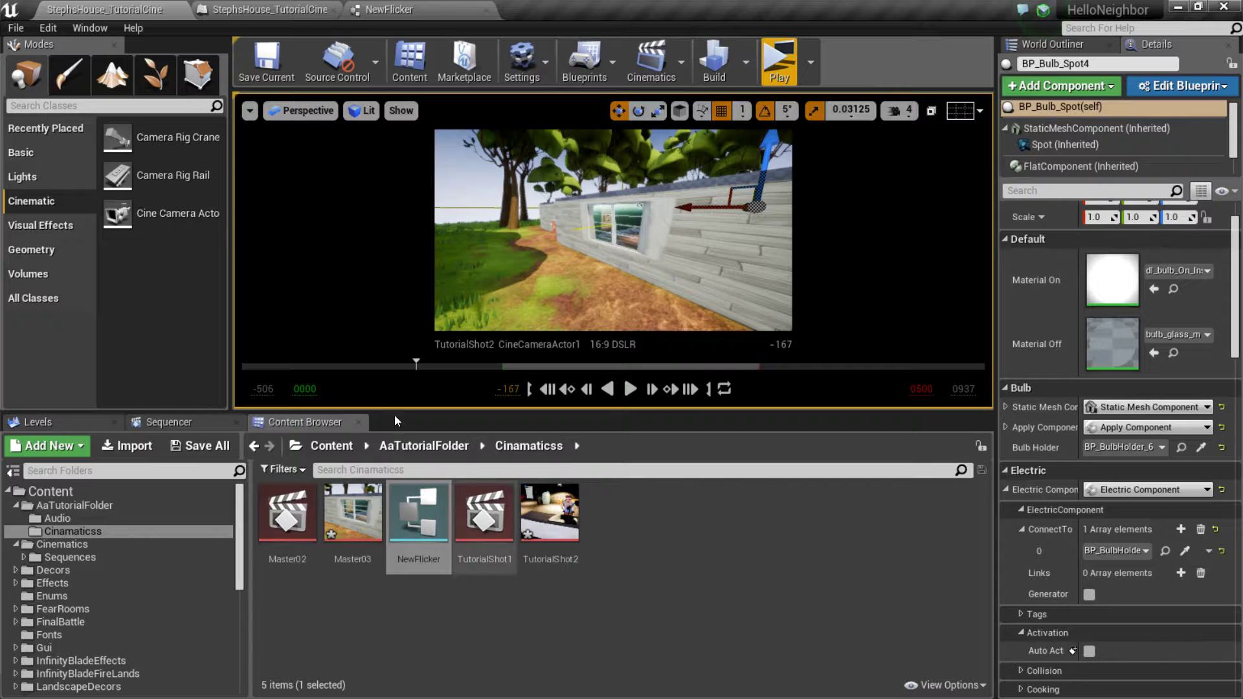
left_click(183, 425)
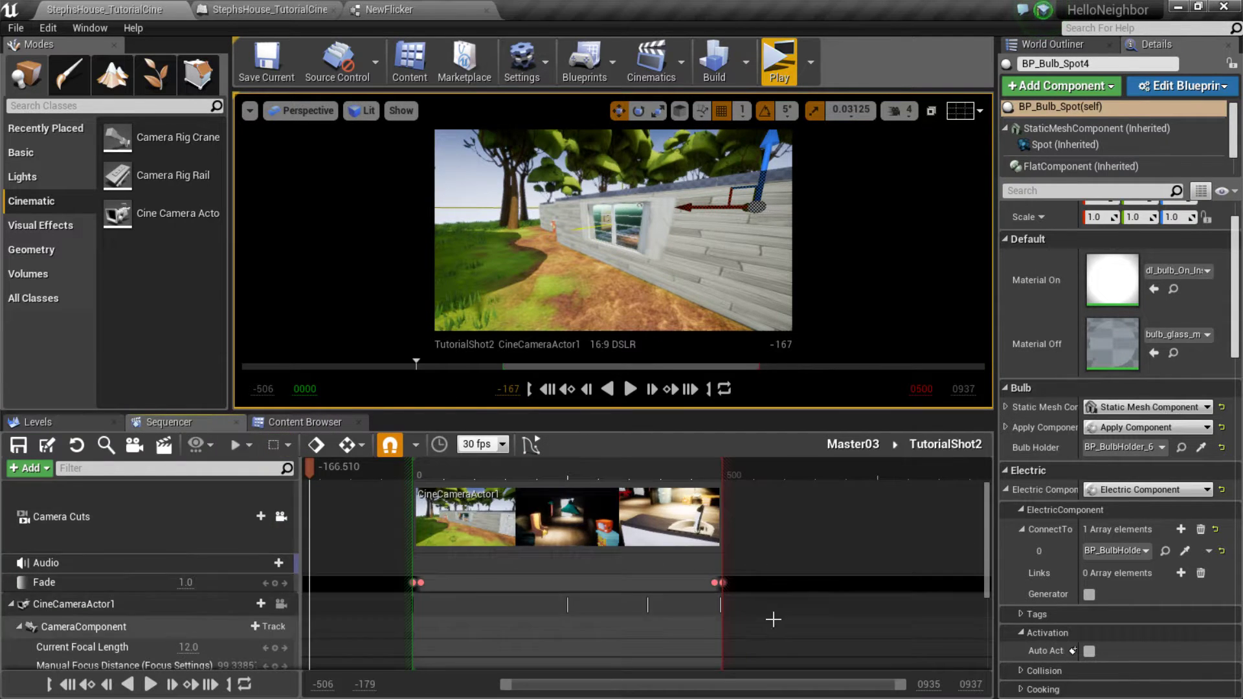
left_click(29, 469)
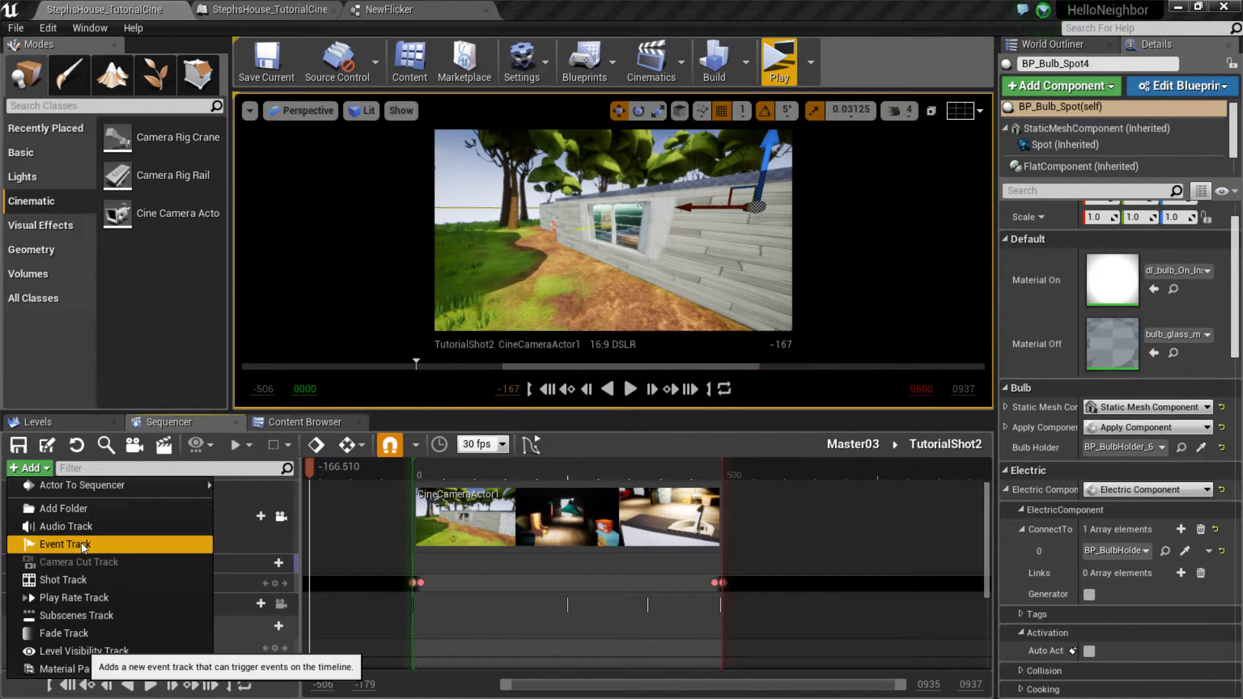
left_click(81, 542)
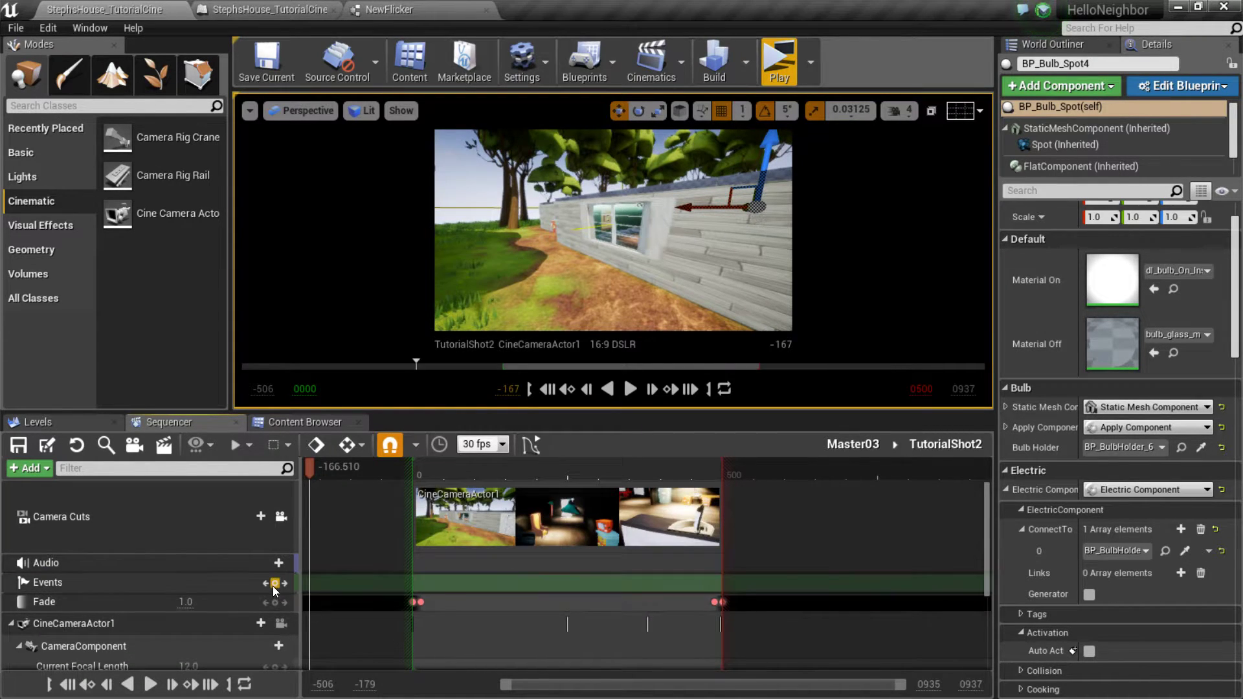
- Add a key to the Events track at frame 146
left_click(464, 465)
left_click_drag(465, 463, 506, 467)
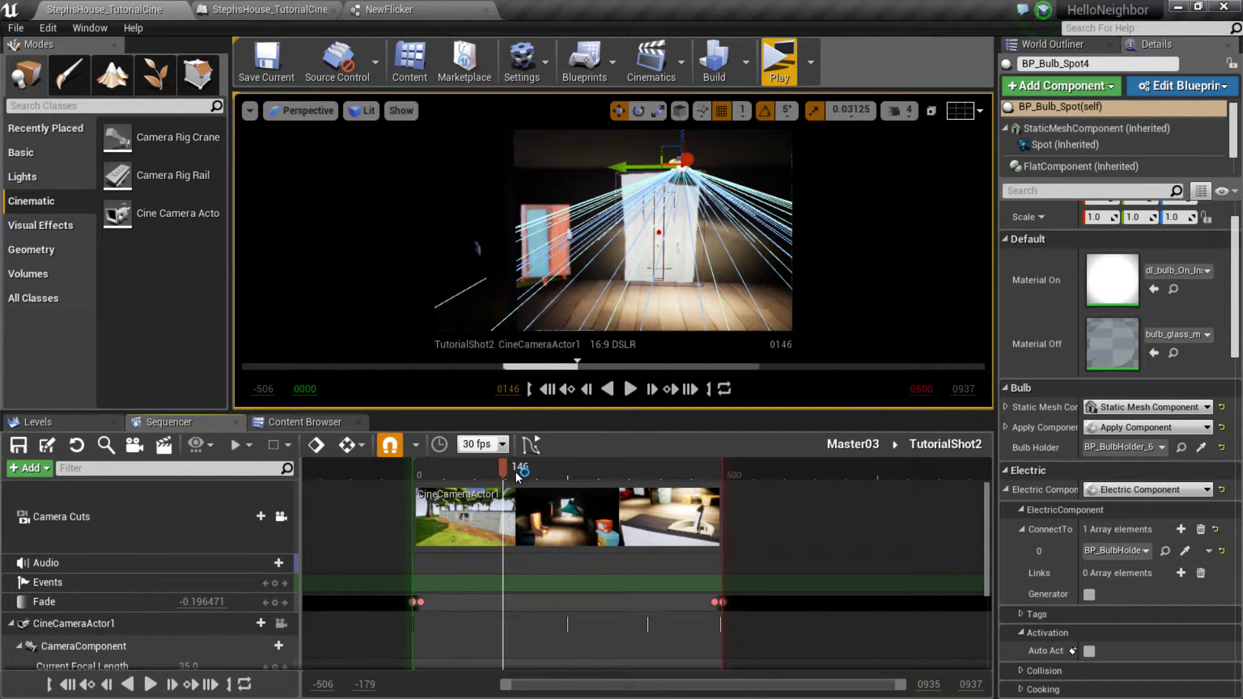
left_click(275, 583)
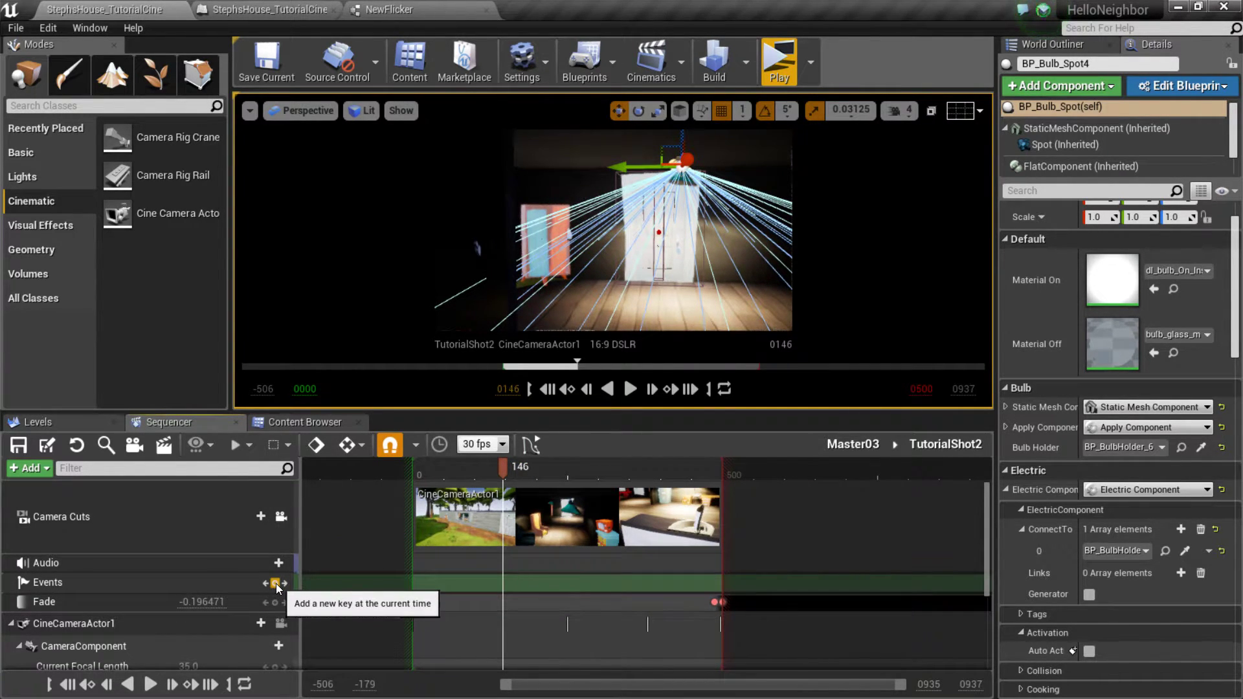
- Set the frame 146 event key's parameter struct to NewFlicker and its event name to Flicker
right_click(505, 583)
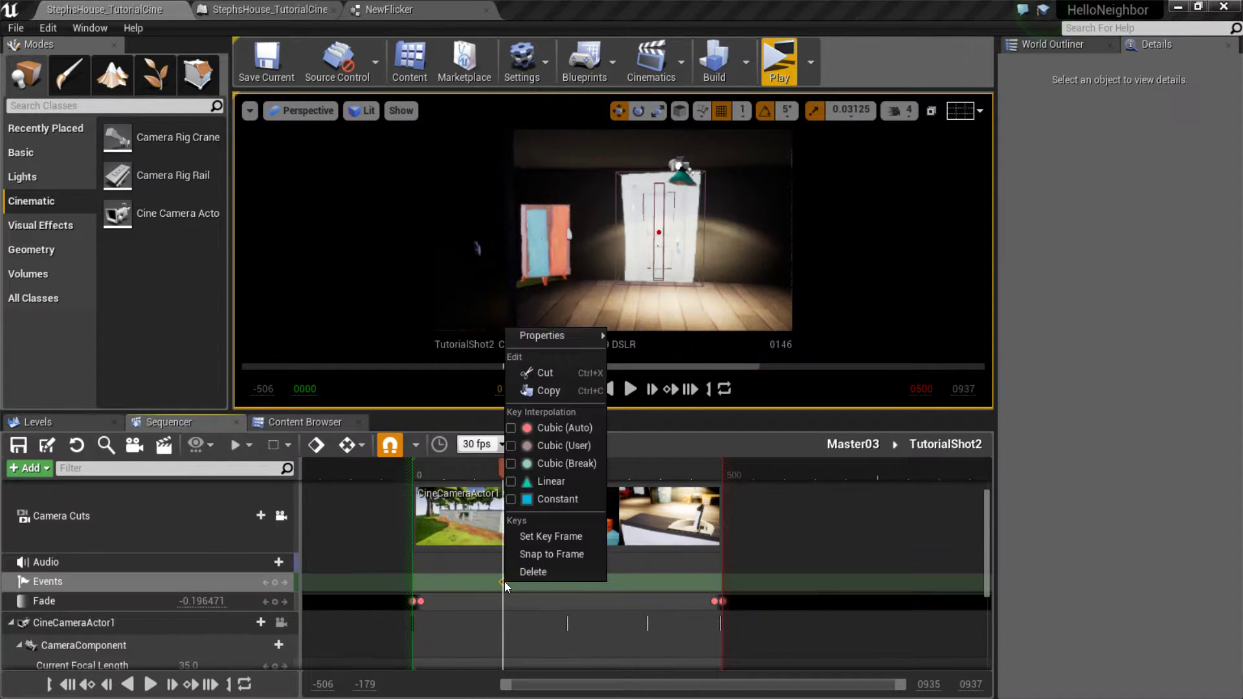
mouse_move(531, 335)
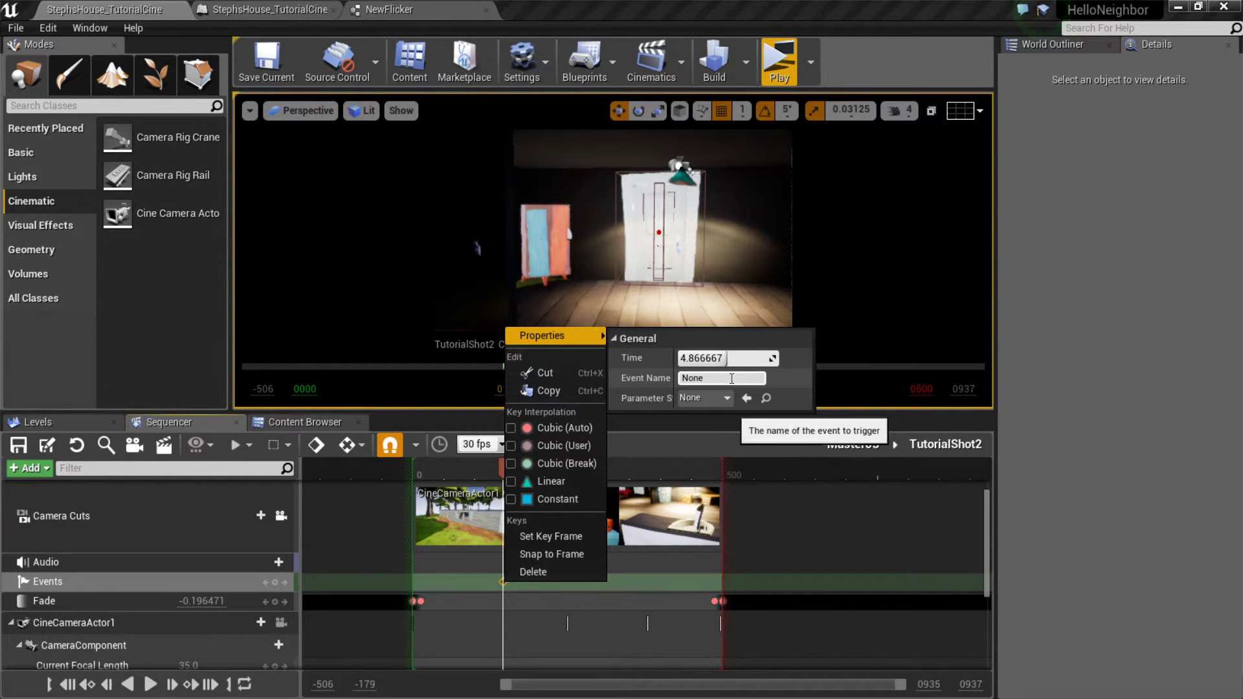
left_click(720, 397)
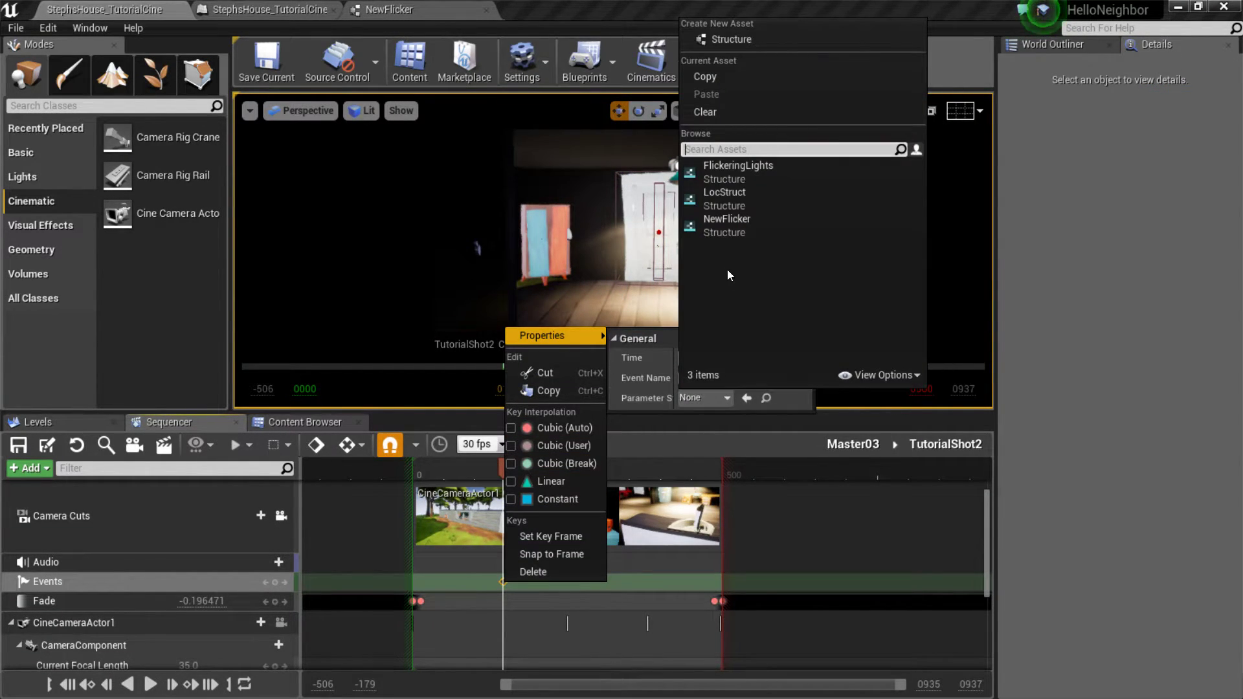
left_click(738, 223)
left_click(719, 378)
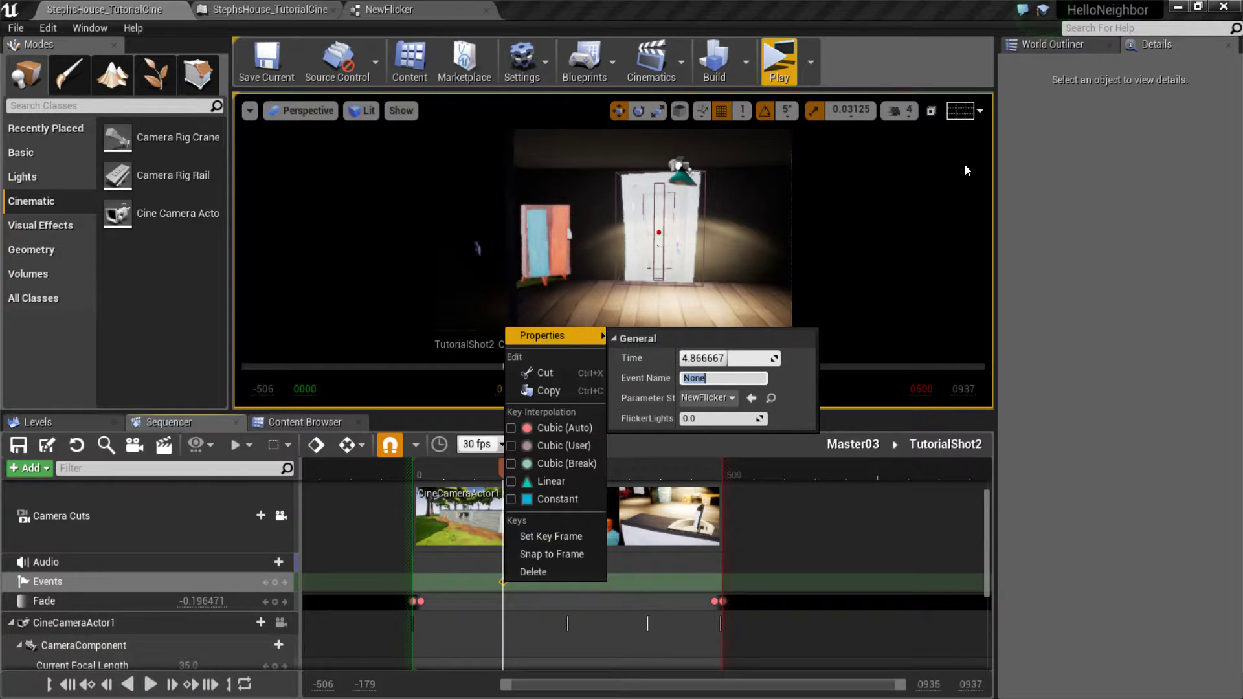
type("Flick")
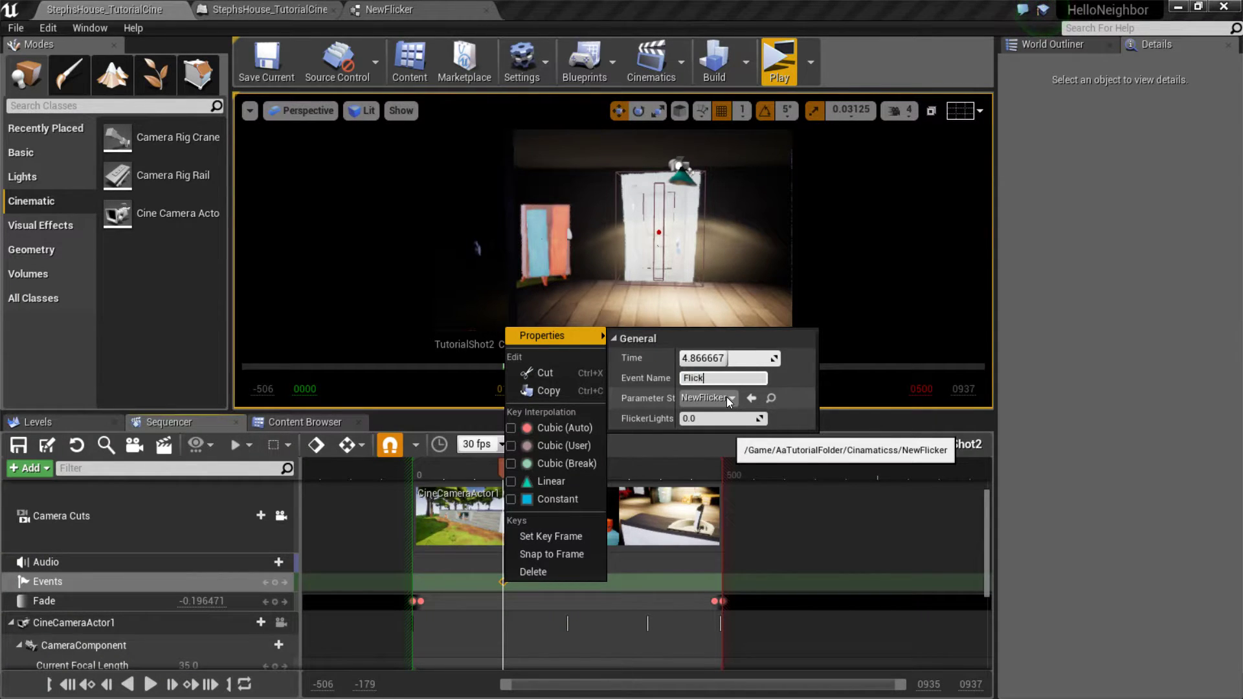
type("er")
double_click(720, 378)
- Compare the custom event's name in the Level Blueprint with the properties of the event key at frame 146
left_click(272, 9)
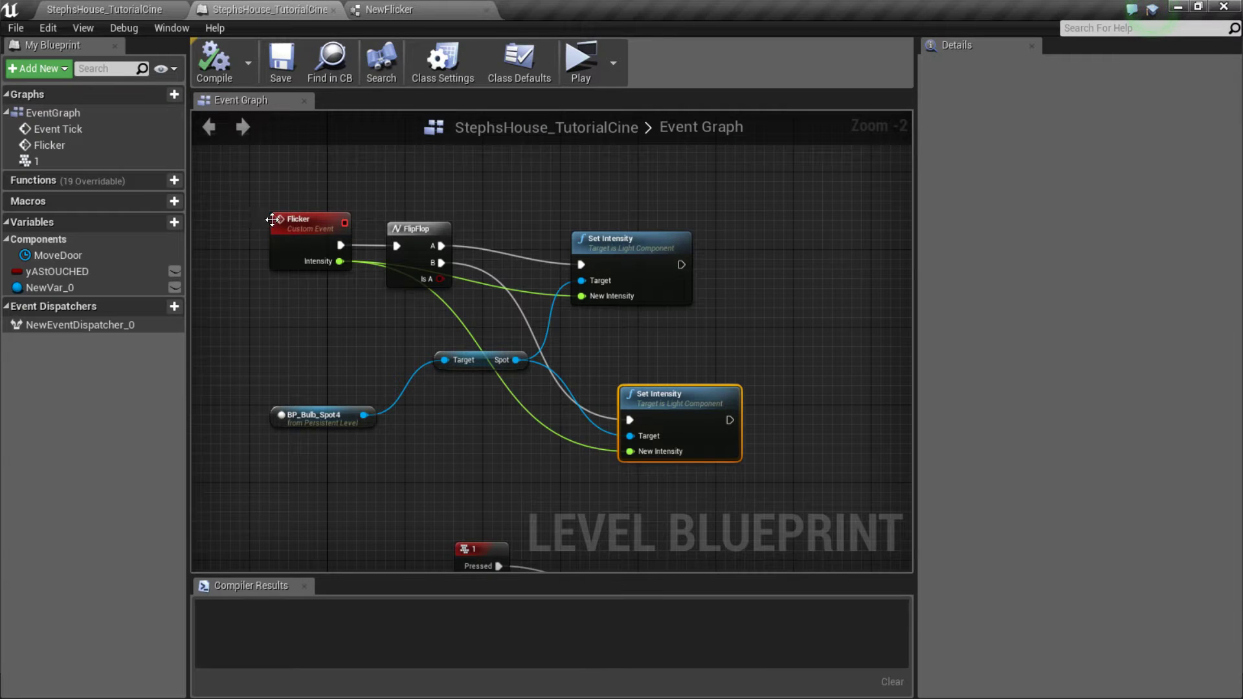
left_click(158, 8)
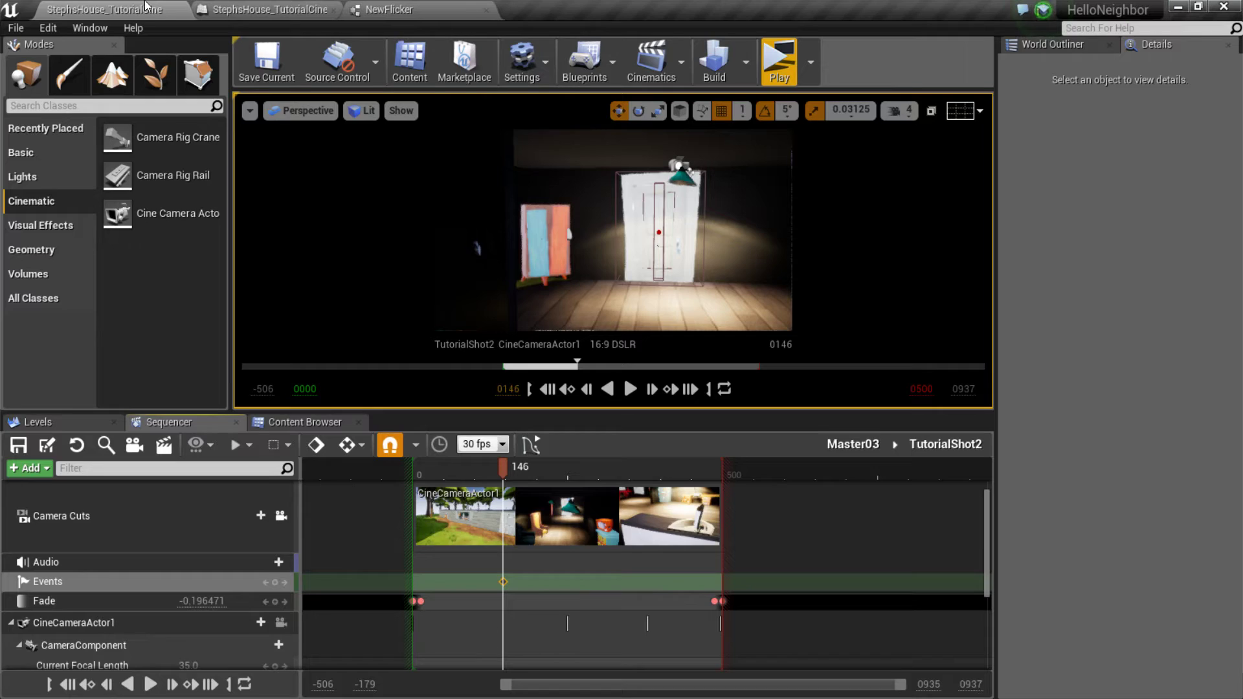
right_click(502, 580)
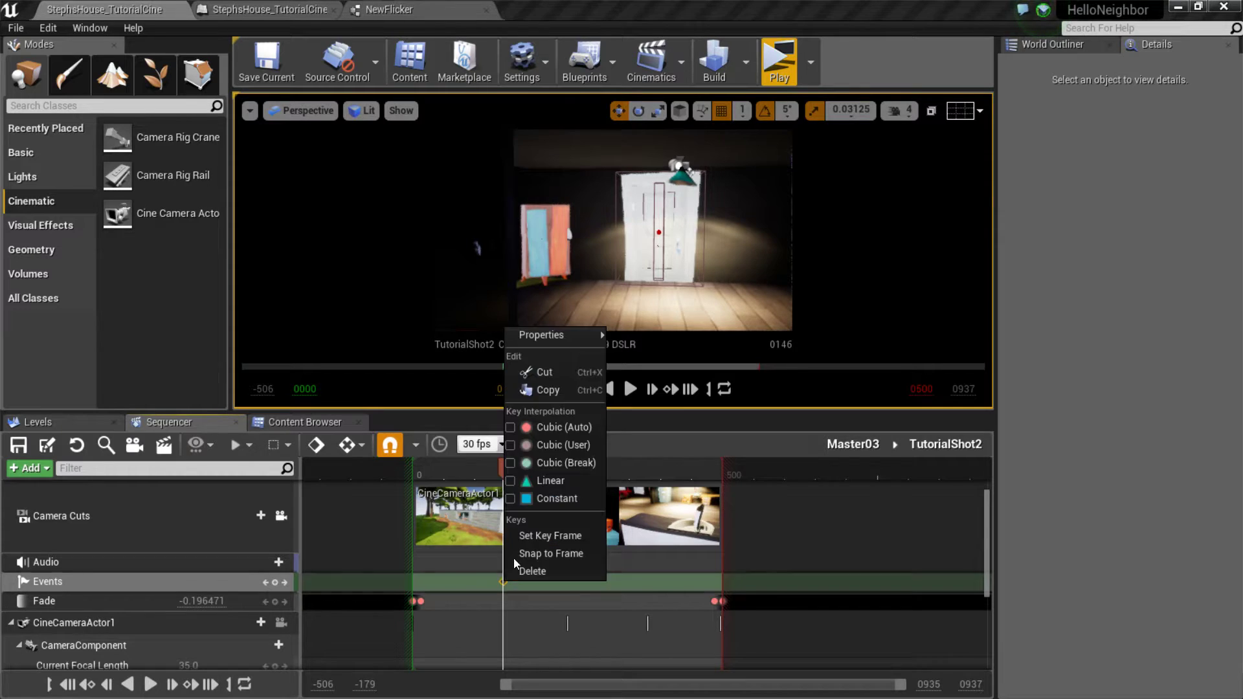
mouse_move(538, 332)
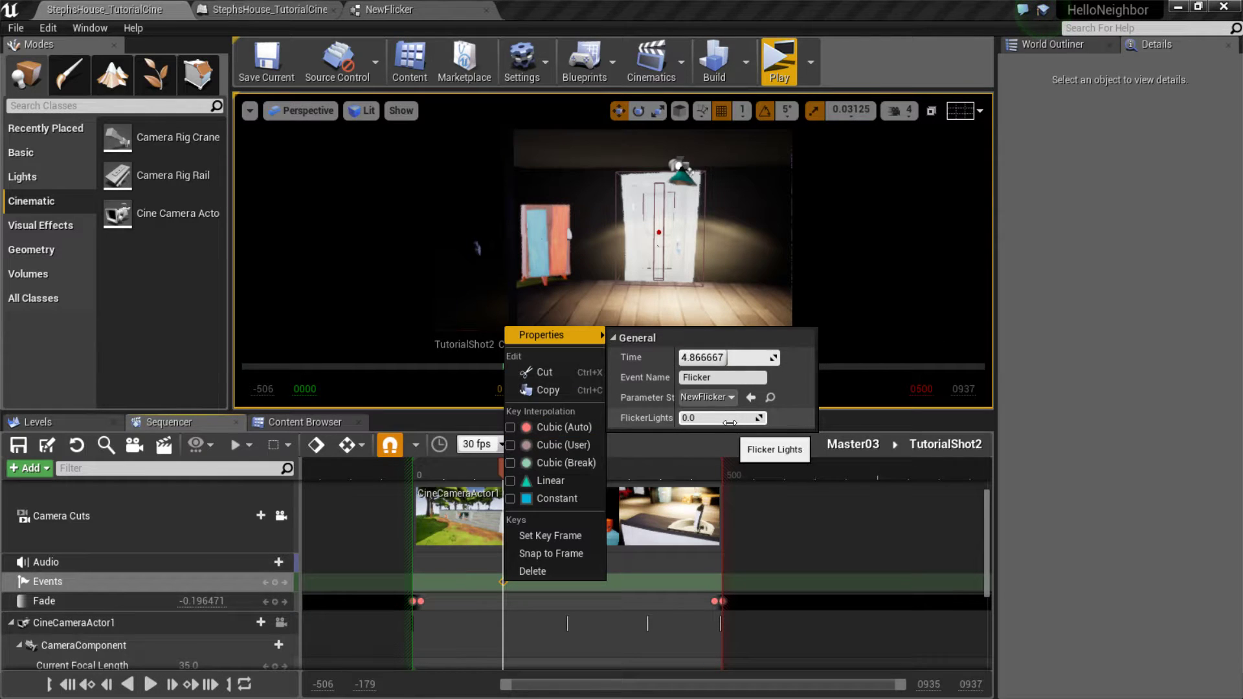
left_click(507, 573)
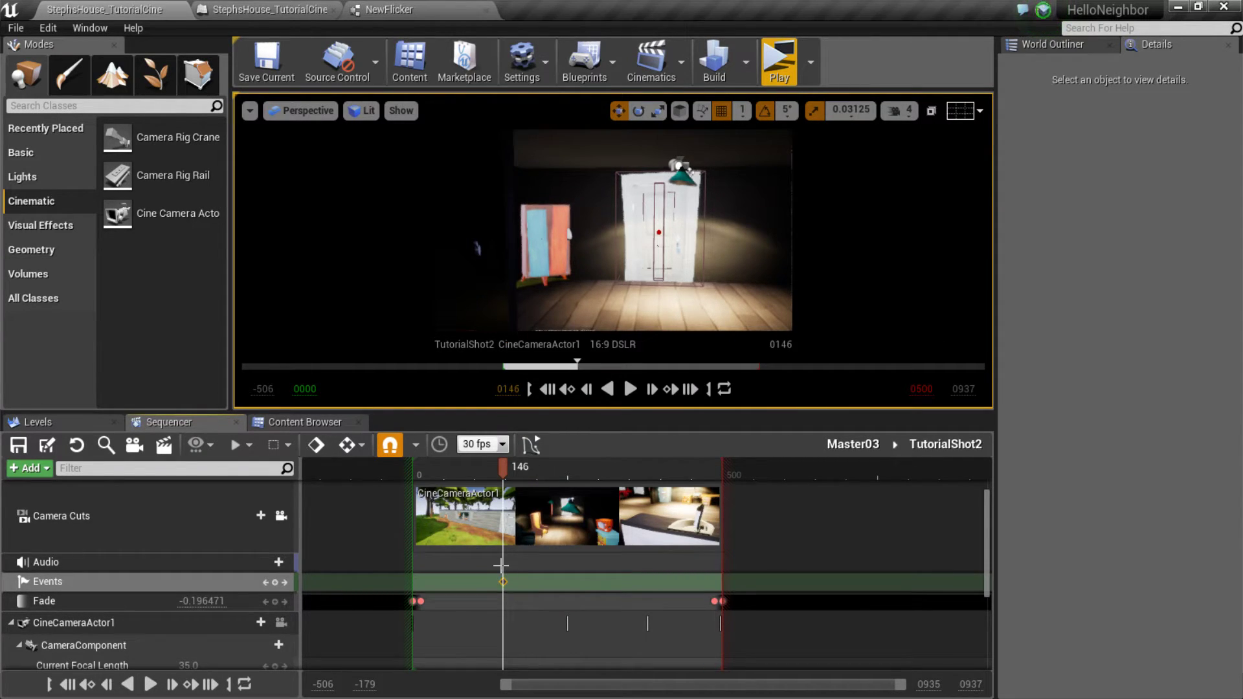
- Add a second event key at frame 165 with the NewFlicker parameter struct and the event name Flicker
left_click_drag(507, 462, 515, 468)
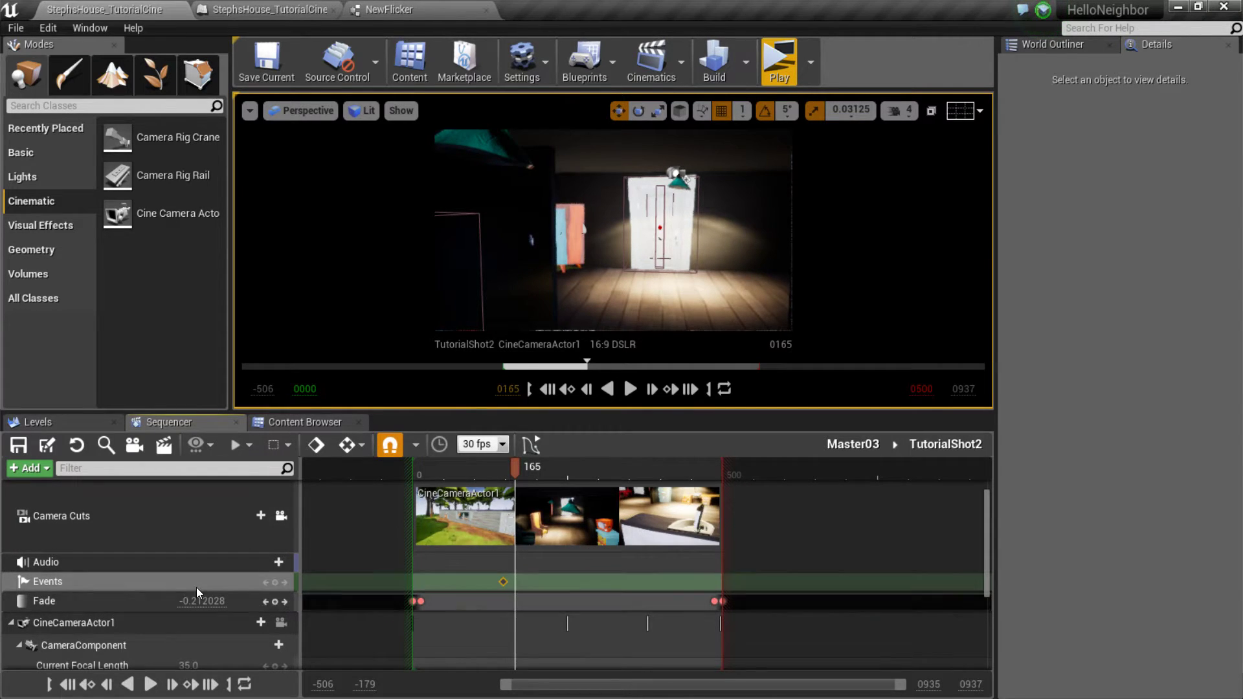
left_click(274, 581)
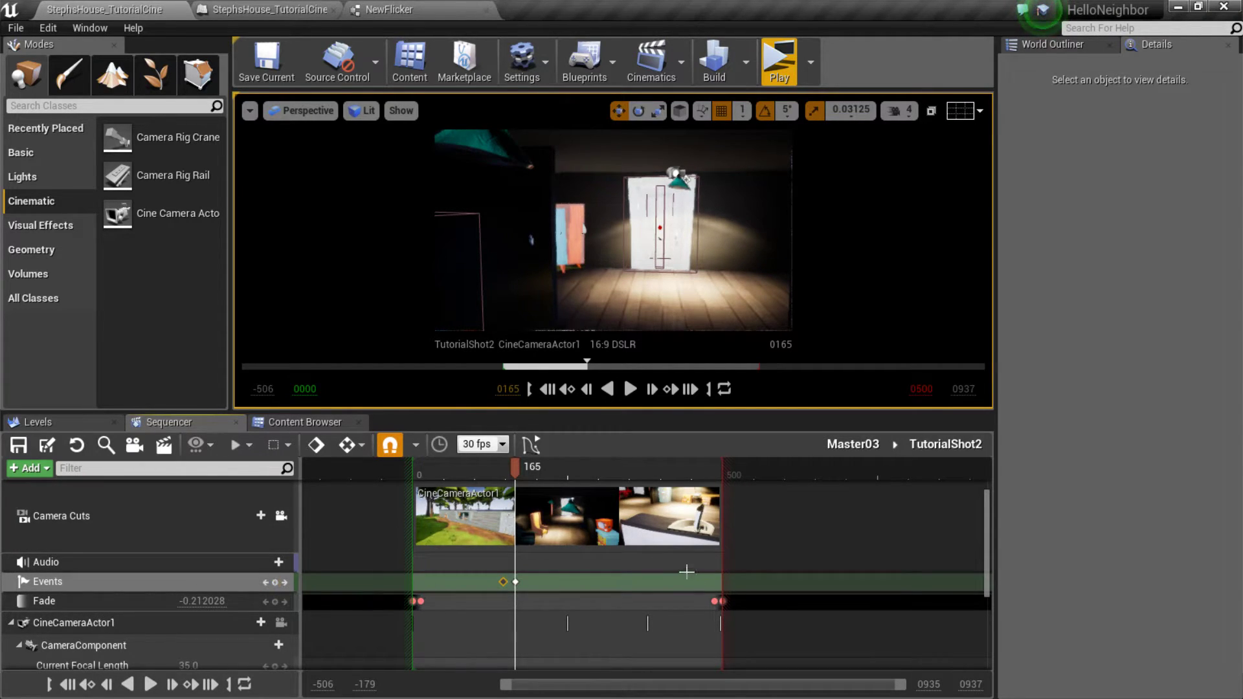
right_click(517, 582)
mouse_move(566, 332)
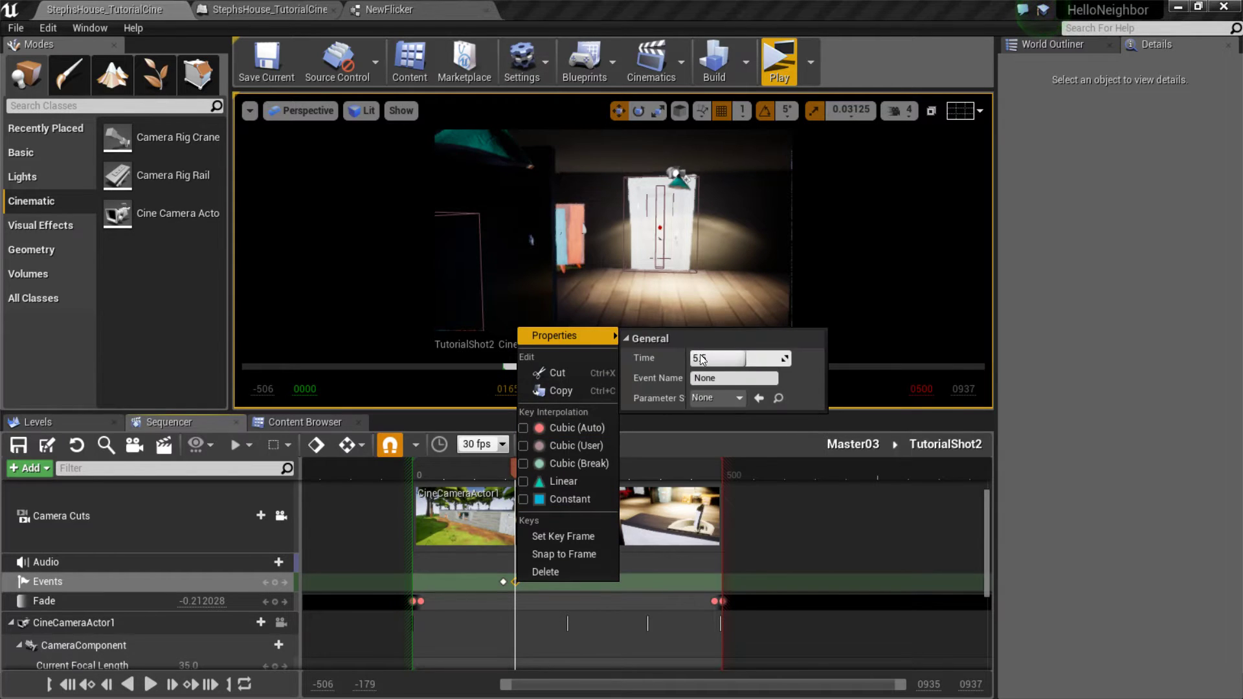
left_click(735, 399)
left_click(763, 217)
left_click(738, 378)
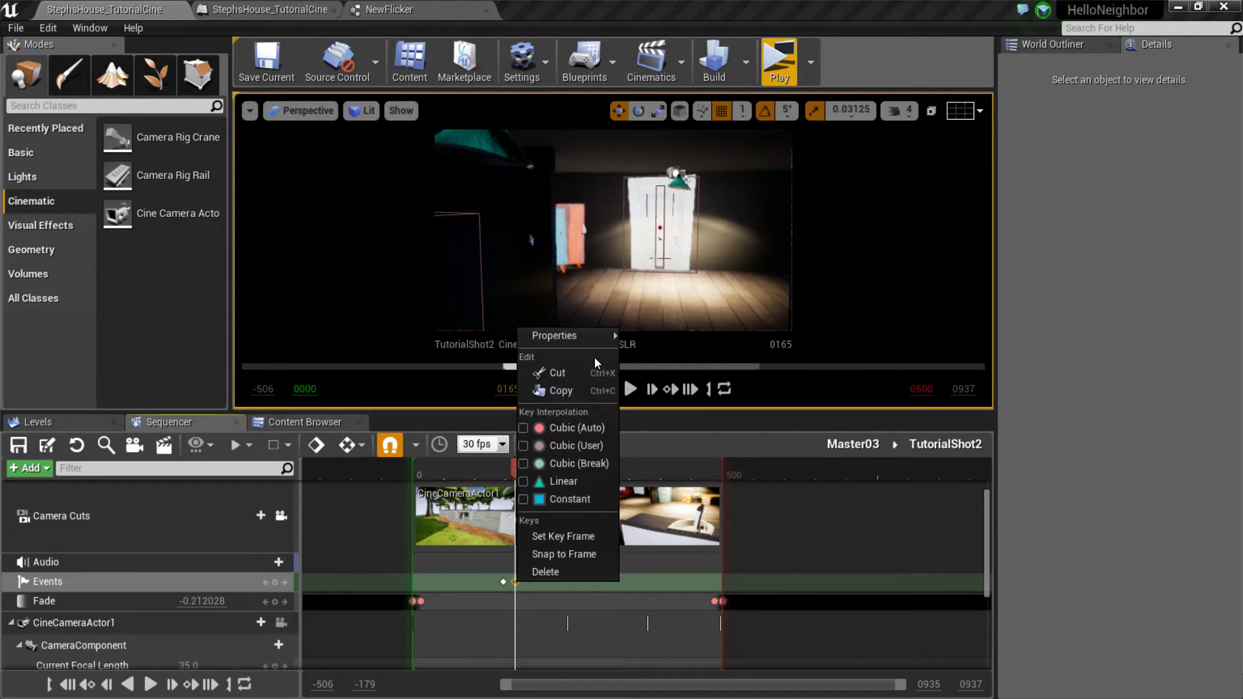
- Set FlickerLights to 100 on the event key at frame 165
mouse_move(593, 341)
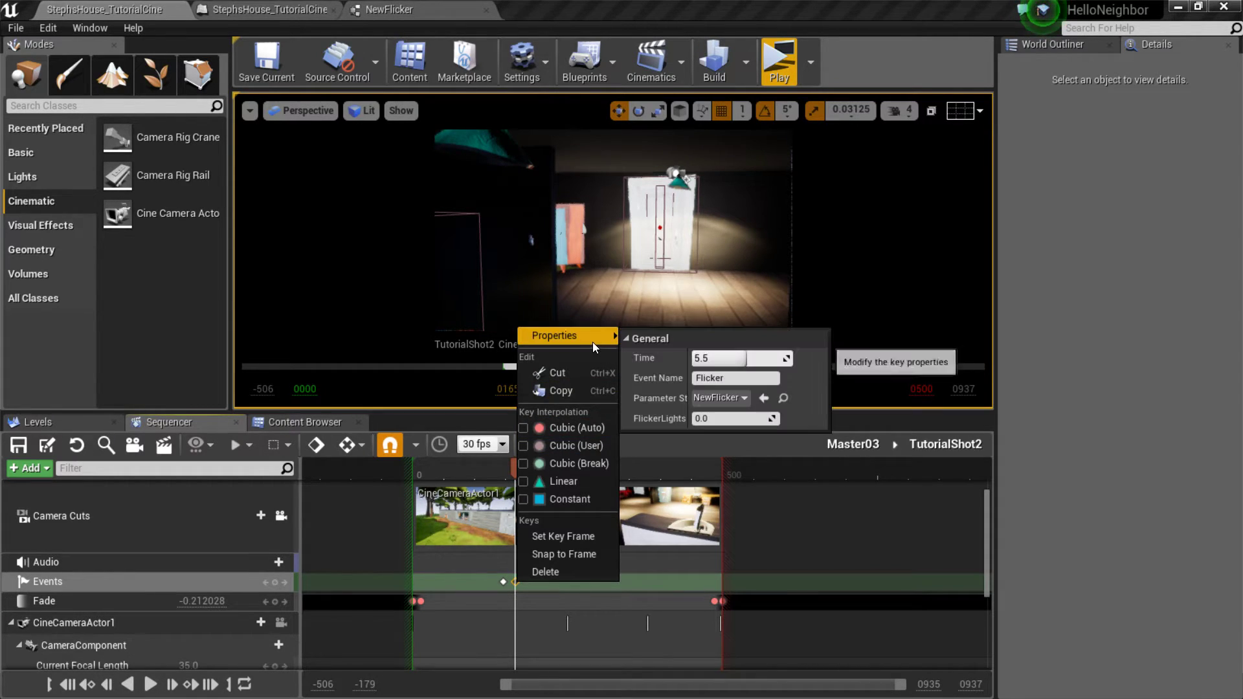
left_click(724, 420)
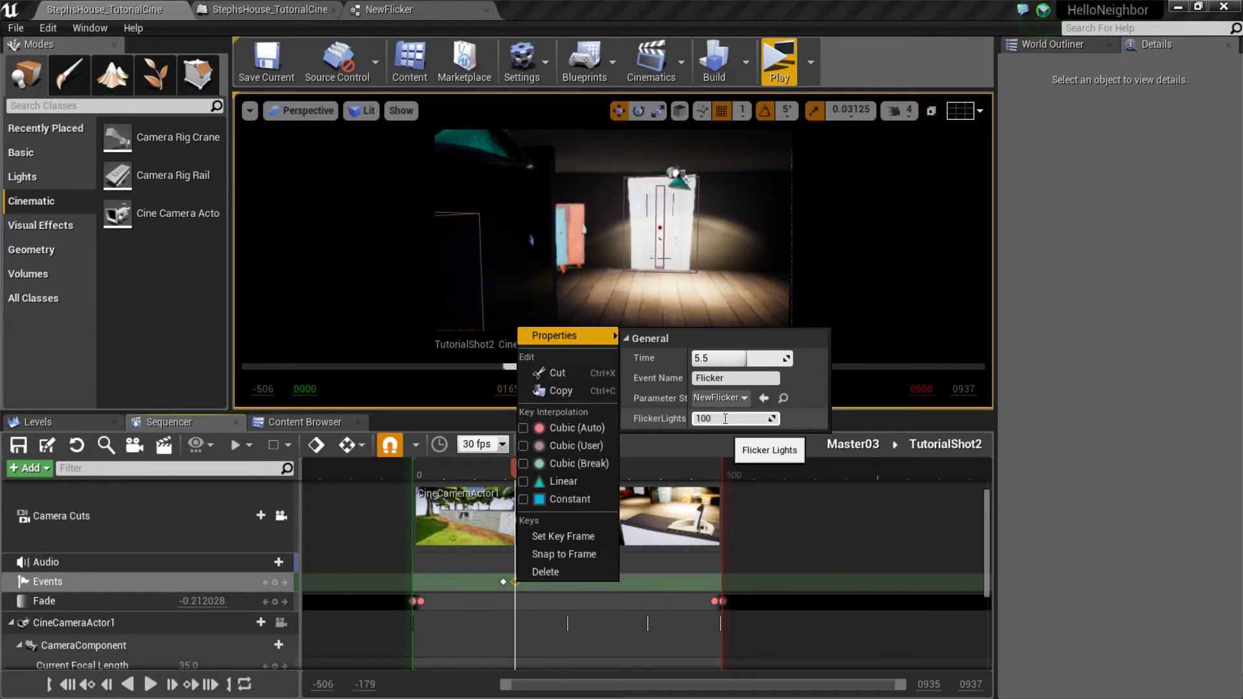
left_click(1140, 431)
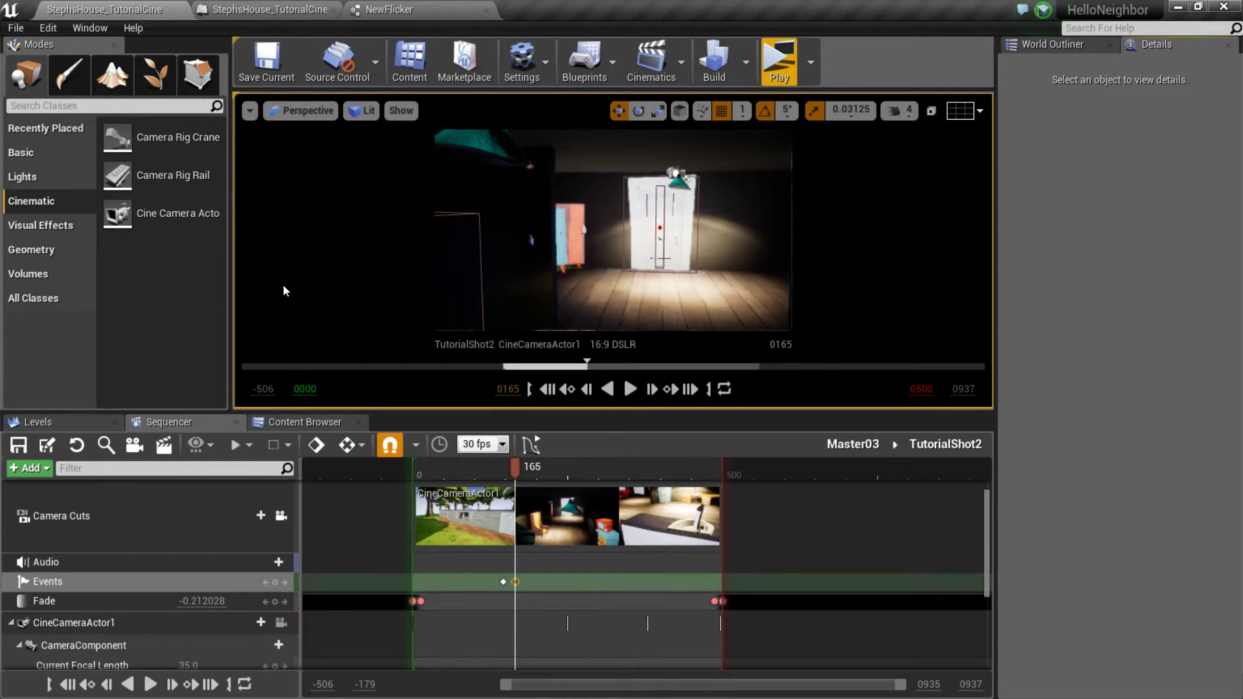
- Restore the split viewport layout and move the Master03 sequence actor a short way along its Y axis
left_click(935, 112)
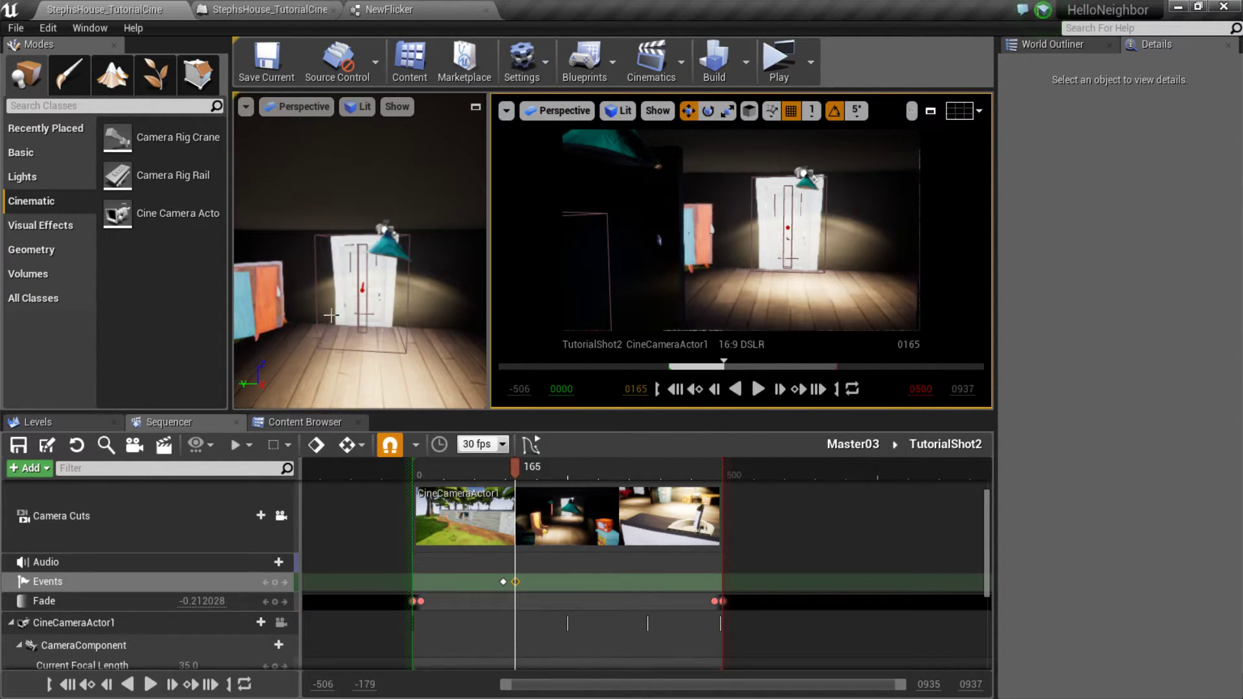
right_click_drag(359, 259, 360, 259)
right_click_drag(392, 220, 393, 220)
left_click(381, 220)
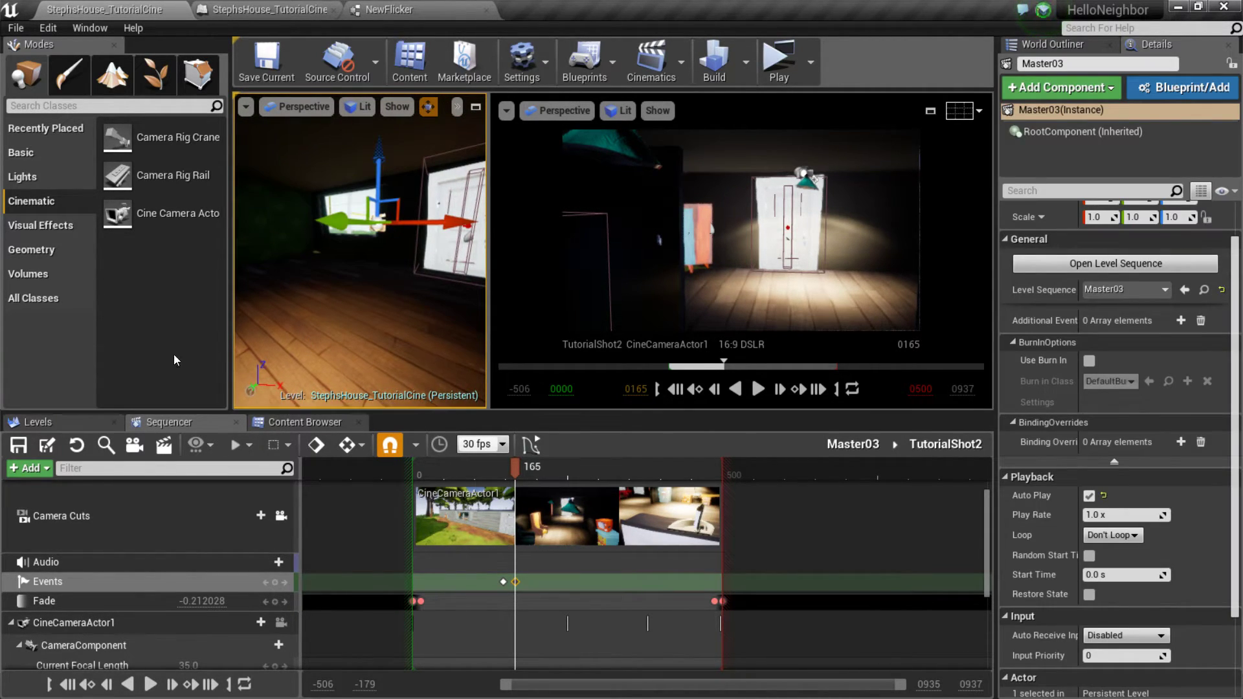
left_click_drag(350, 215, 251, 236)
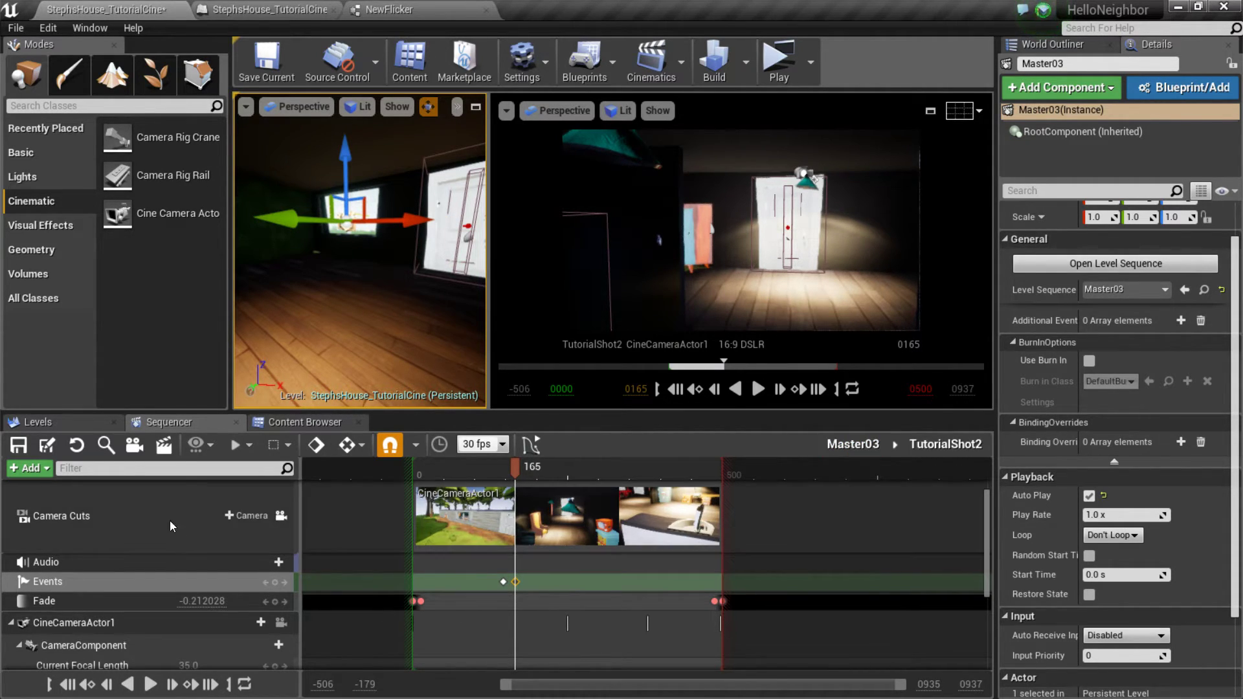
- Place another instance of the Master03 level sequence on the room floor, and delete it
left_click(304, 423)
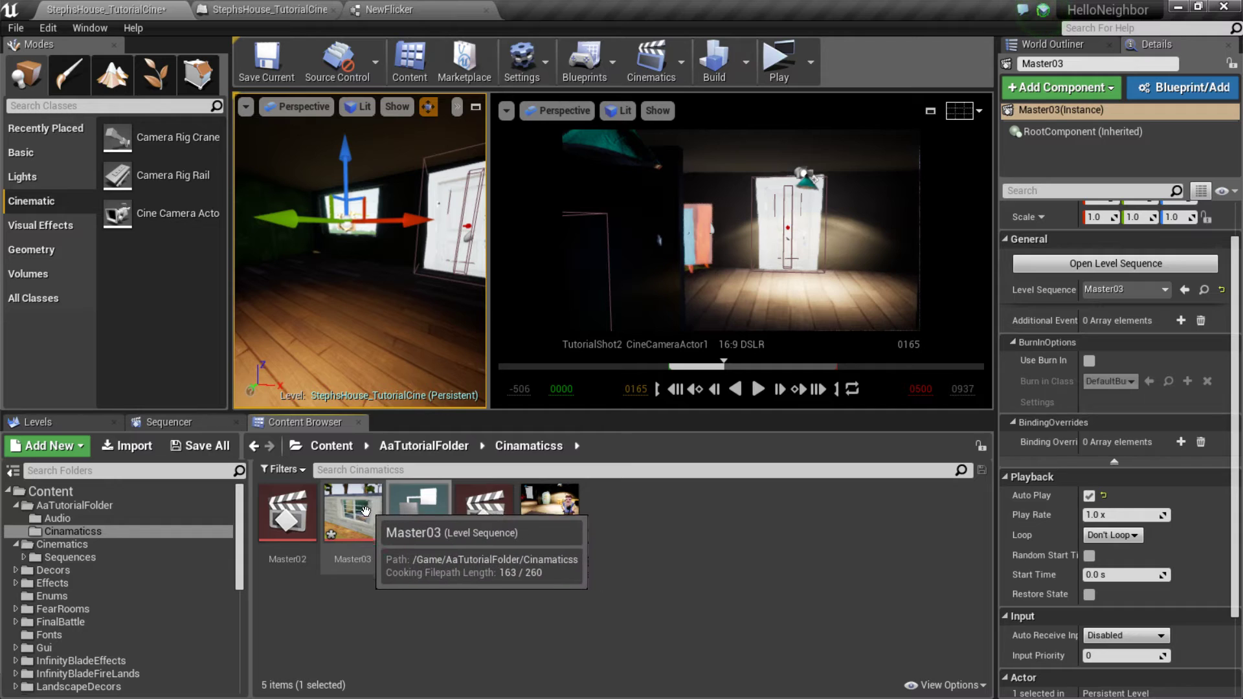
left_click_drag(353, 519, 353, 334)
key("Escape")
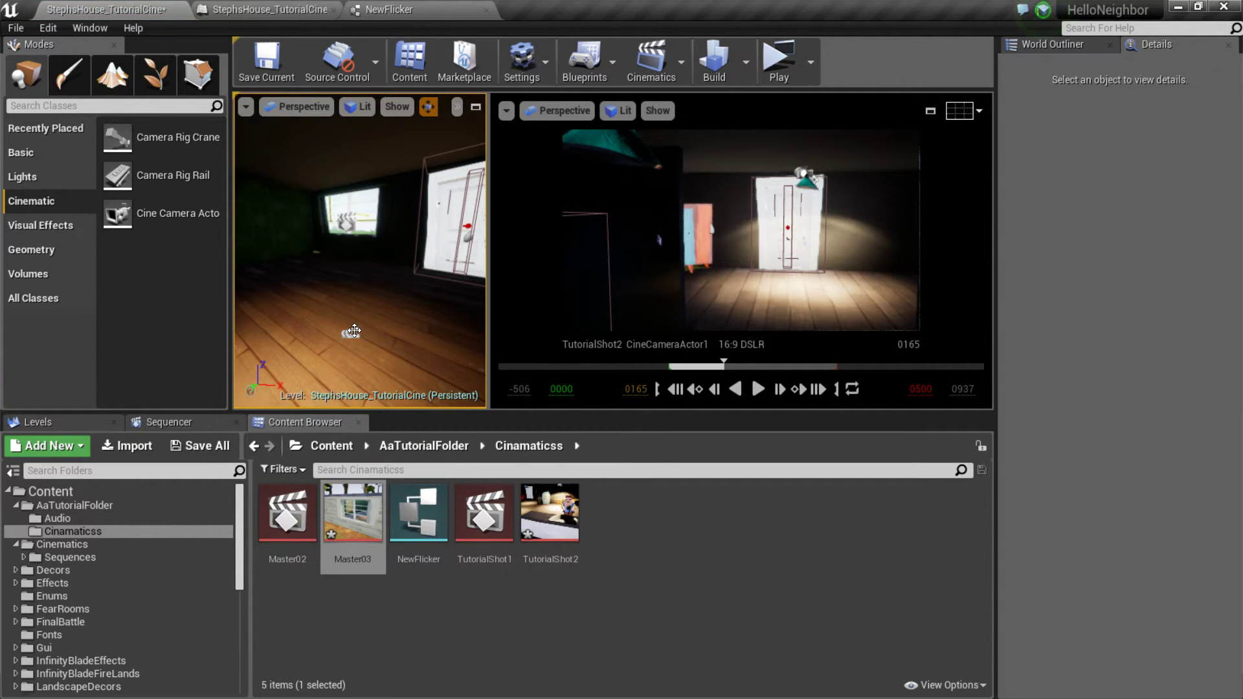
left_click(351, 331)
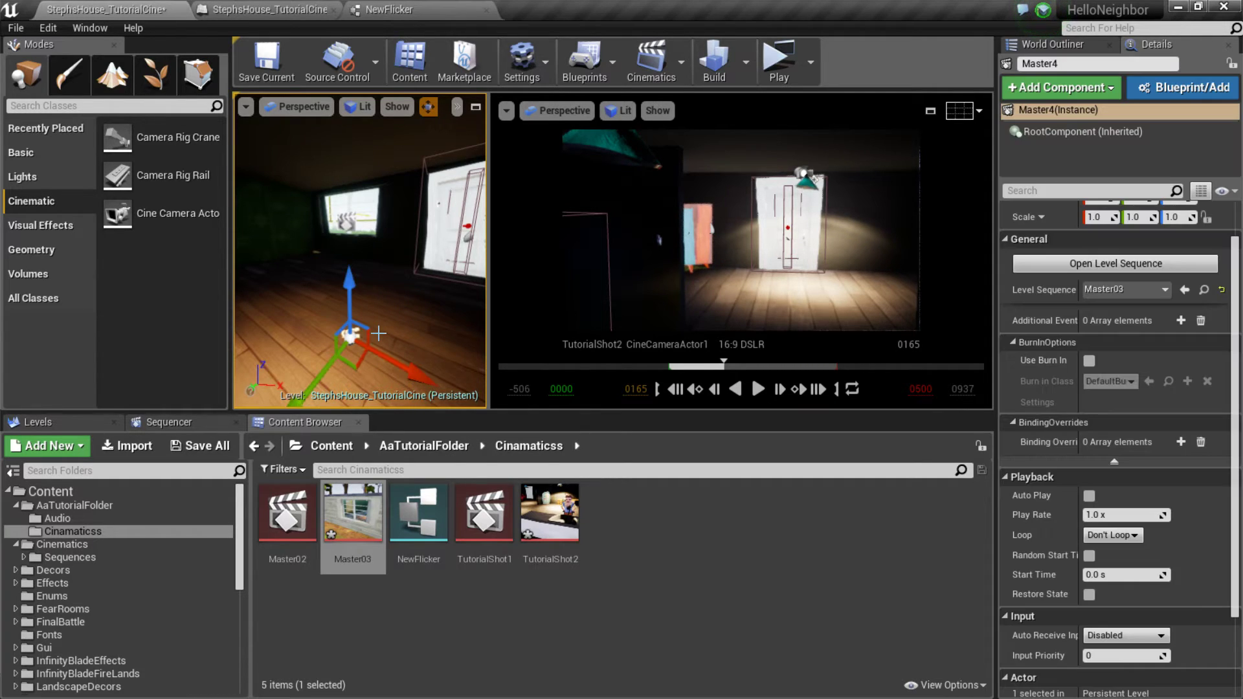
key("Delete")
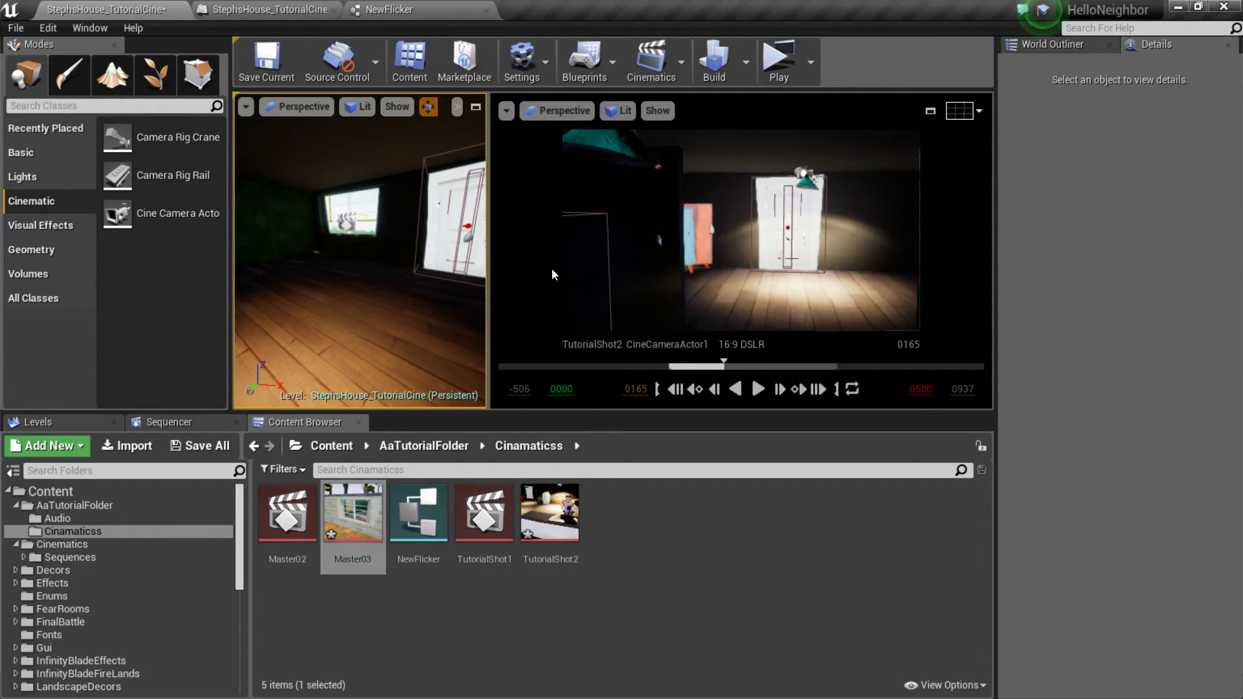
- Make sure Auto Play is enabled on the original Master03 sequence actor, and enlarge and maximise the cinematic viewport
left_click(348, 222)
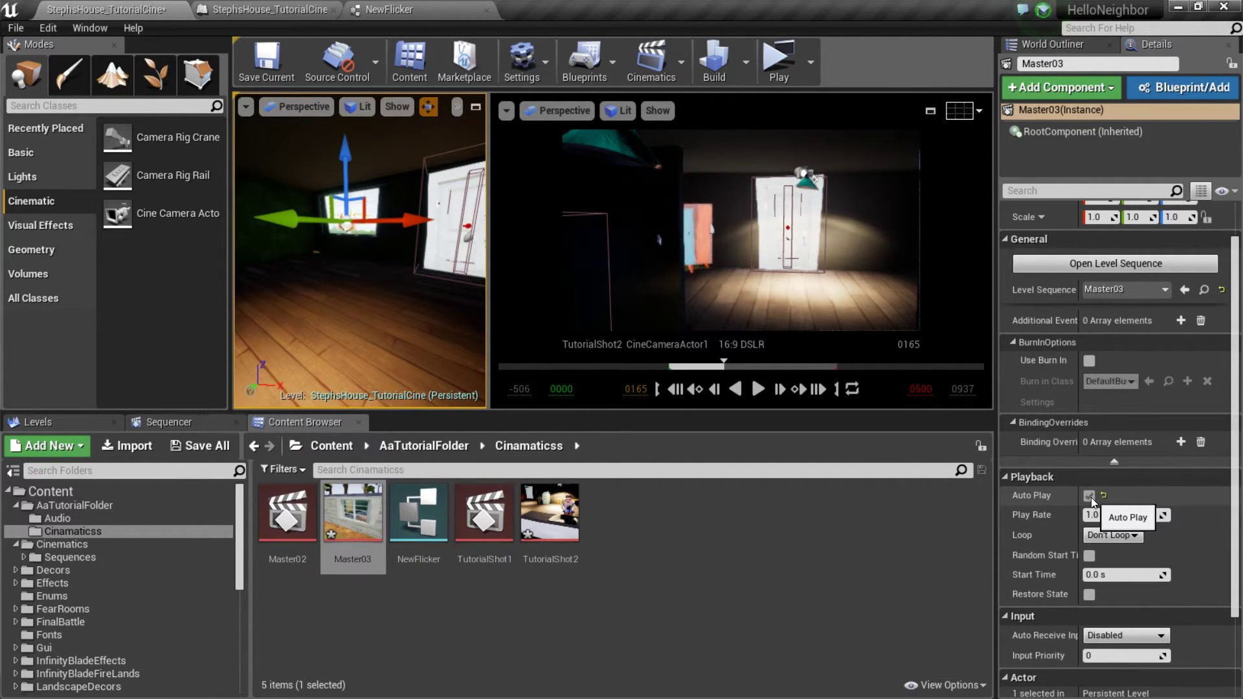
left_click_drag(534, 412, 526, 478)
right_click_drag(475, 454, 411, 435)
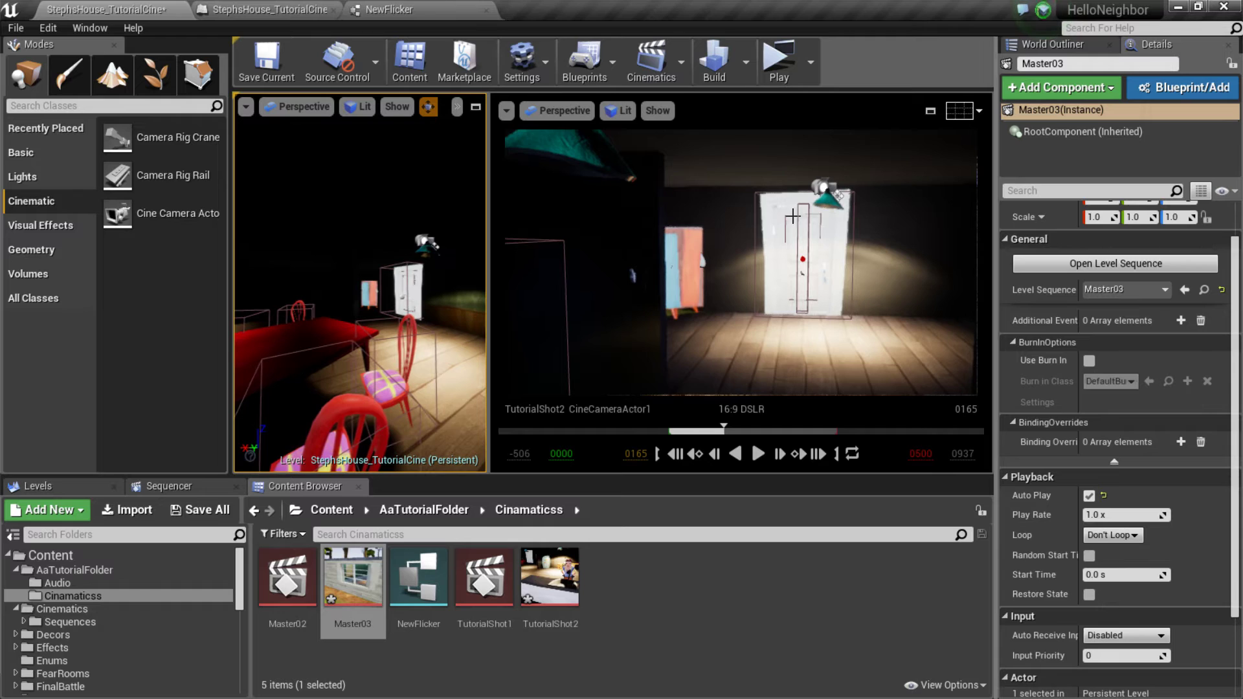
left_click(932, 112)
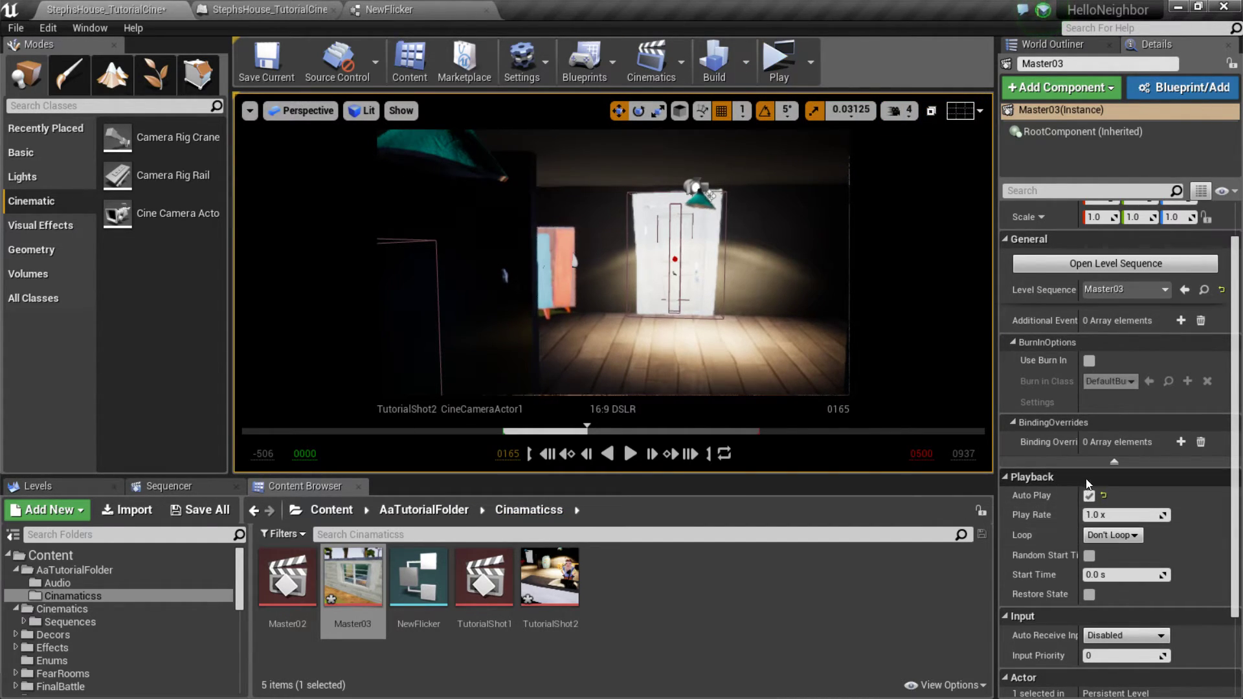
left_click(1089, 496)
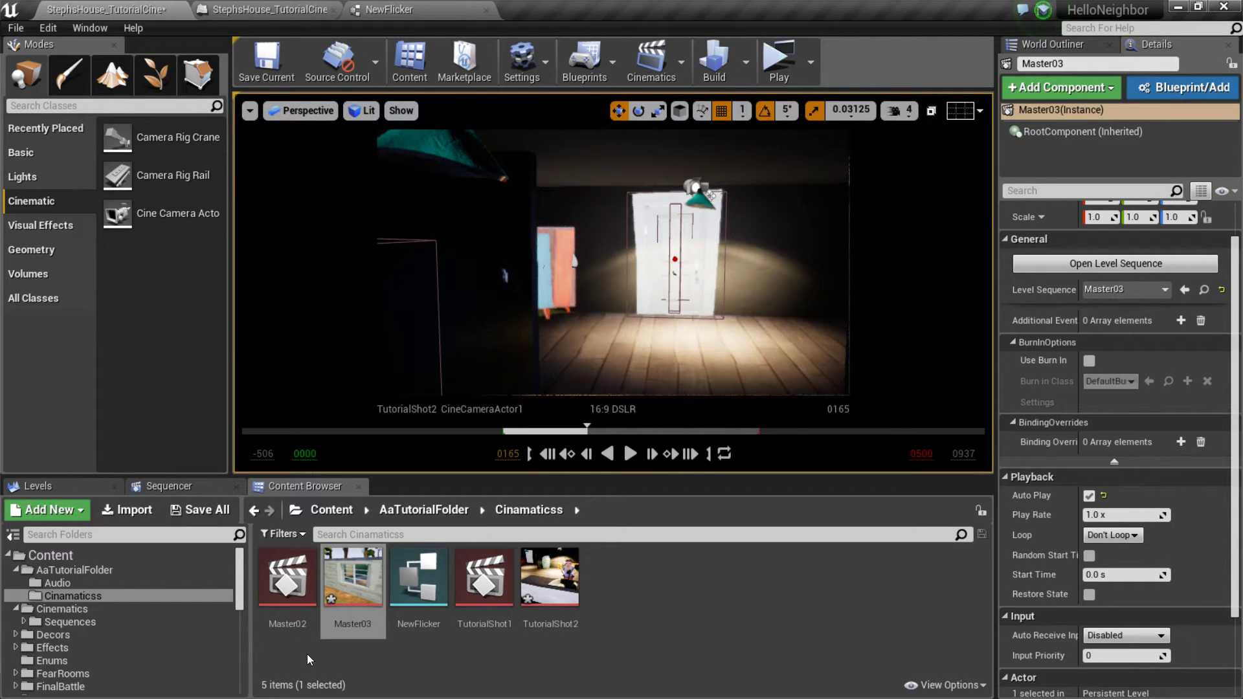
- Return to the TutorialShot2 sequence and add an event key at frame 182, after the key at frame 146
left_click(156, 487)
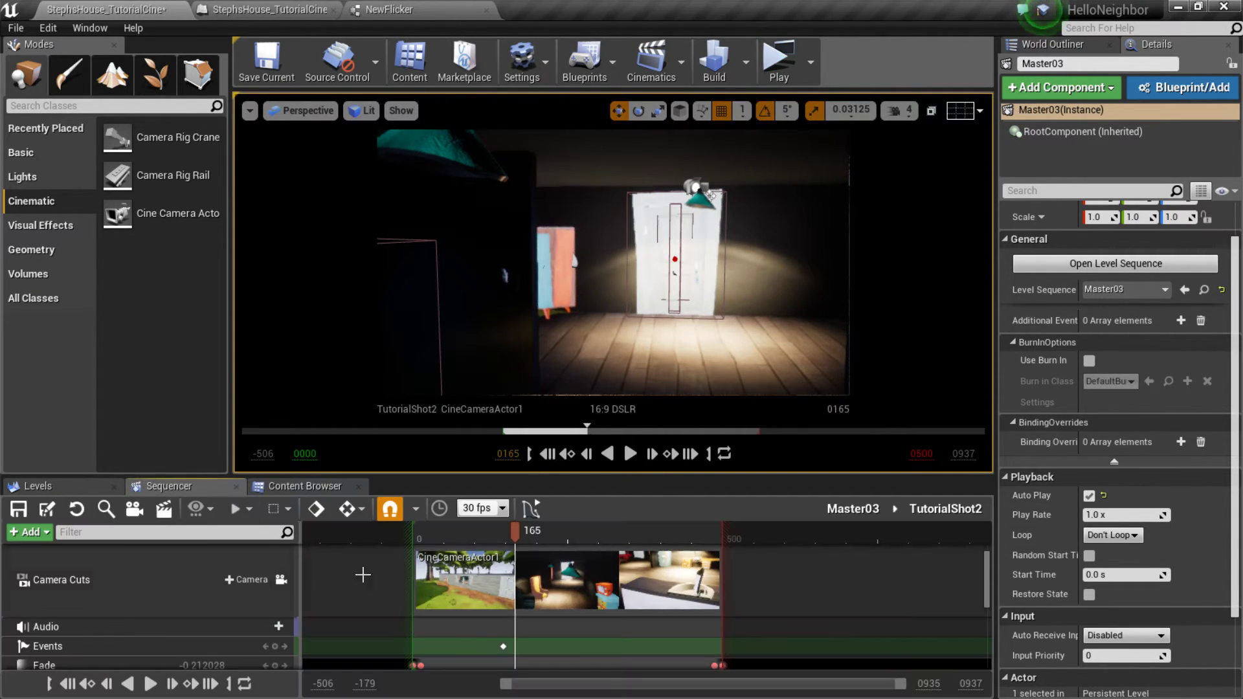
left_click(504, 649)
key("Return")
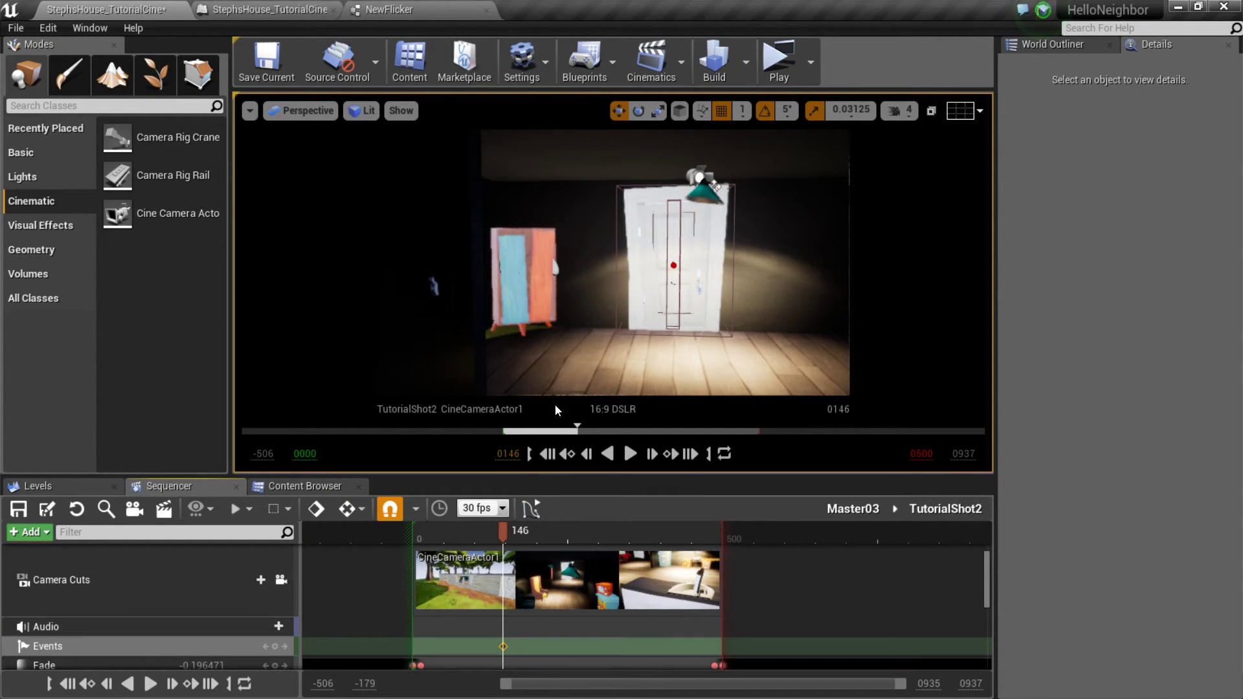
left_click_drag(503, 534, 525, 536)
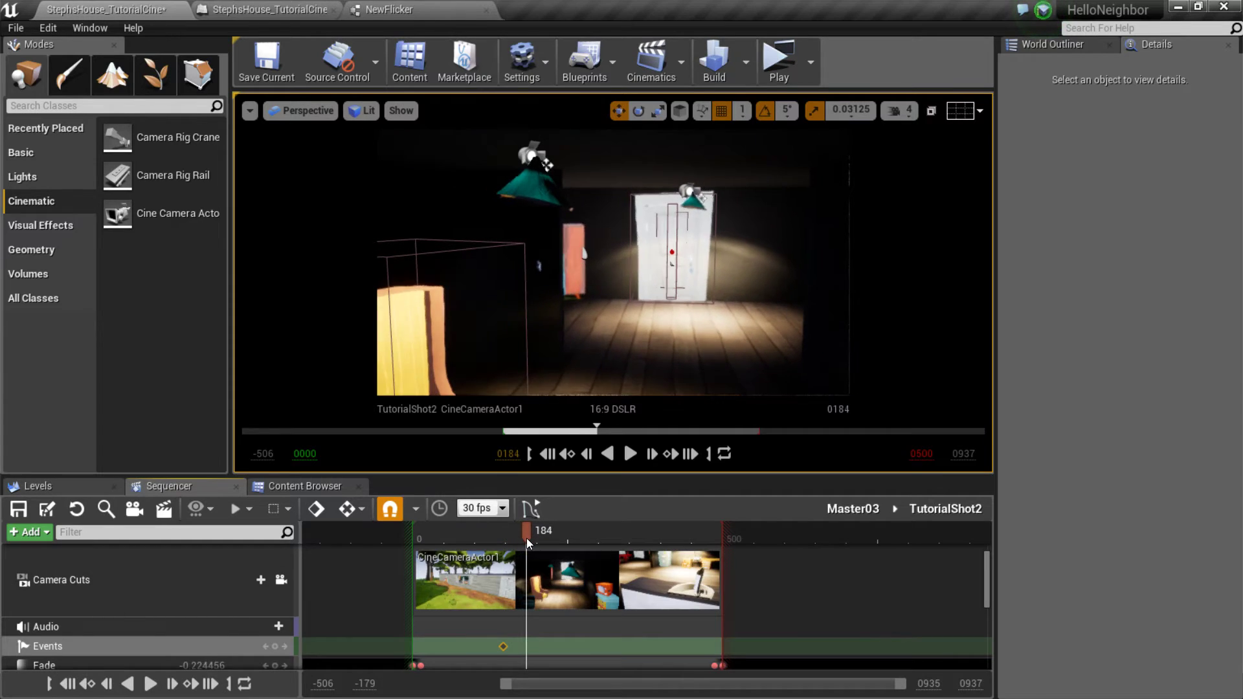
left_click(275, 647)
- Set the event key at frame 182 to the Flicker event with the NewFlicker parameter struct and a FlickerLights value of 10
right_click(526, 646)
mouse_move(566, 388)
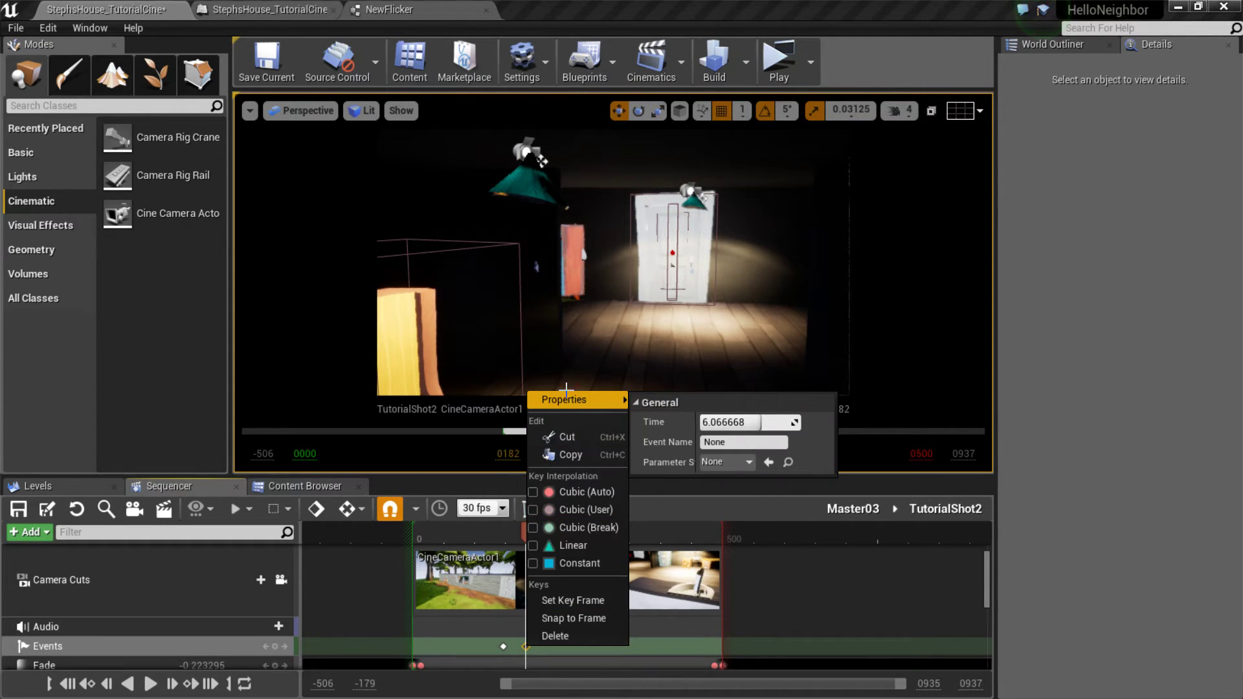
left_click(733, 443)
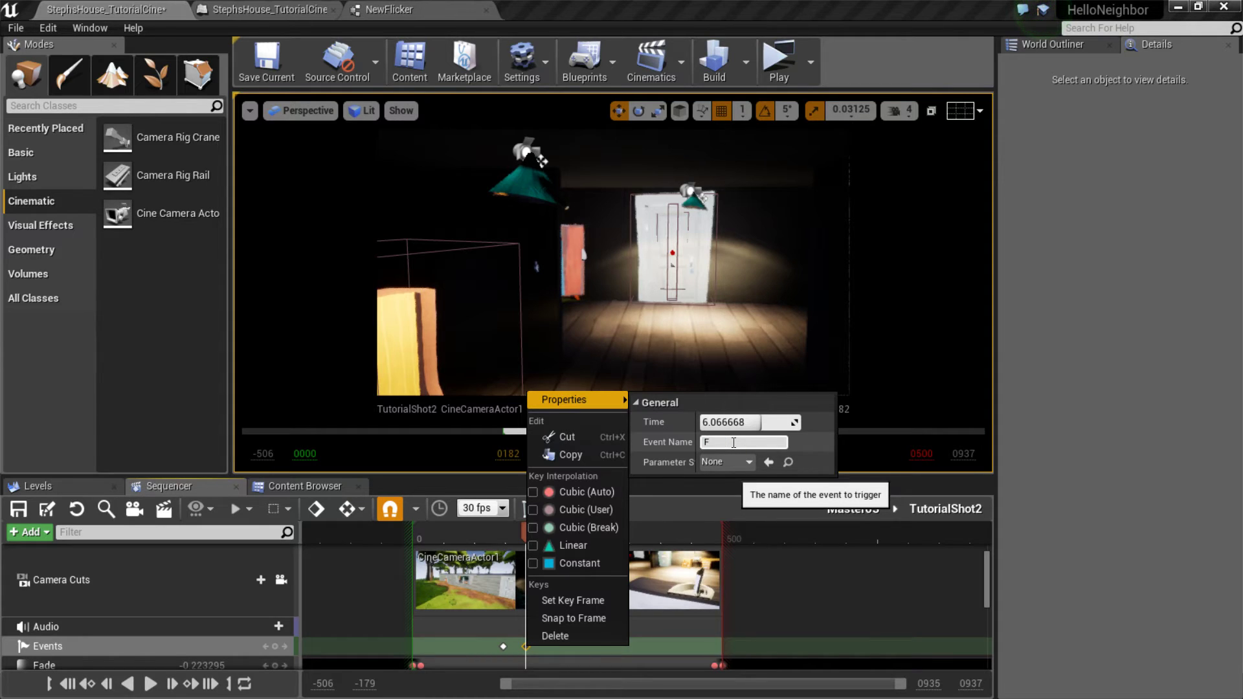
type("Flicker")
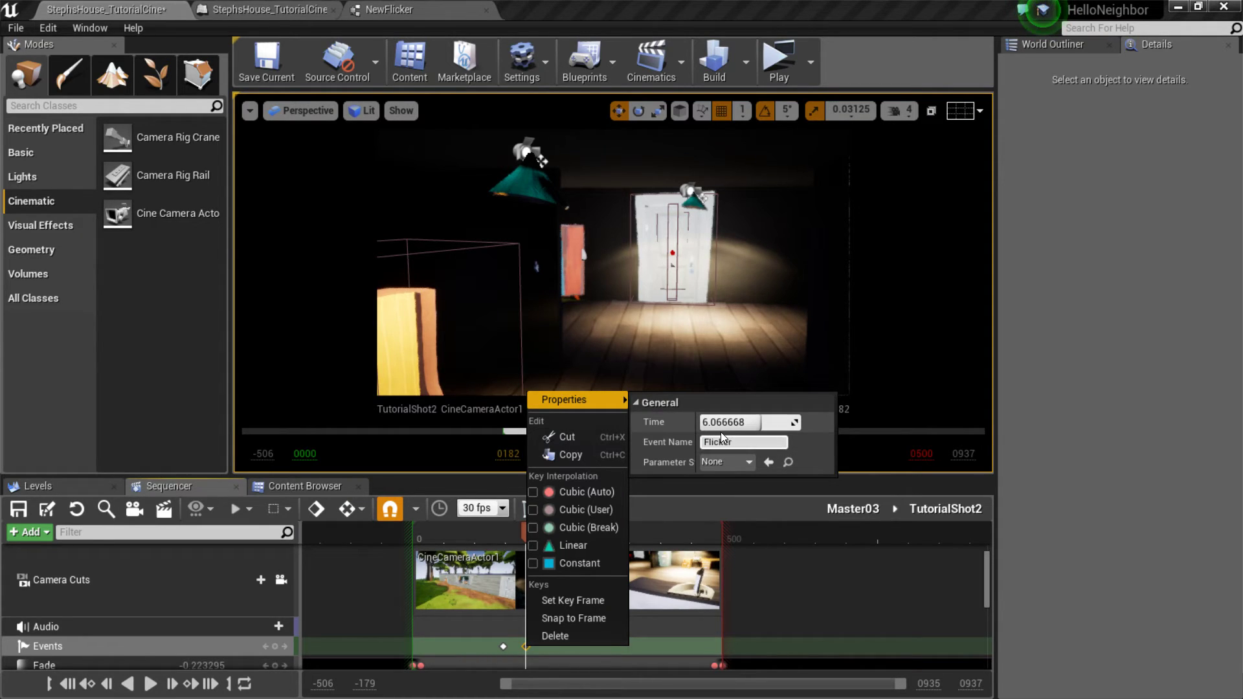
left_click(739, 461)
left_click(760, 286)
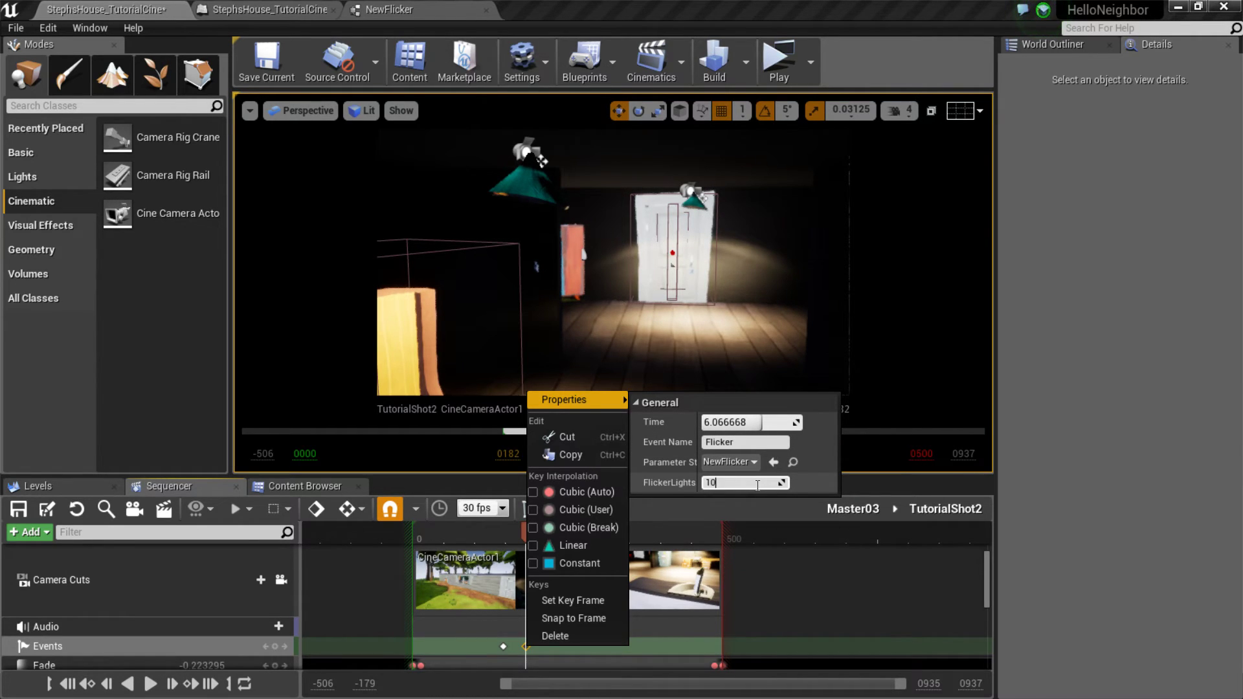
left_click(763, 605)
- Check the properties of the event key at frame 146, and play the cinematic in a standalone game preview and stop it
right_click(504, 647)
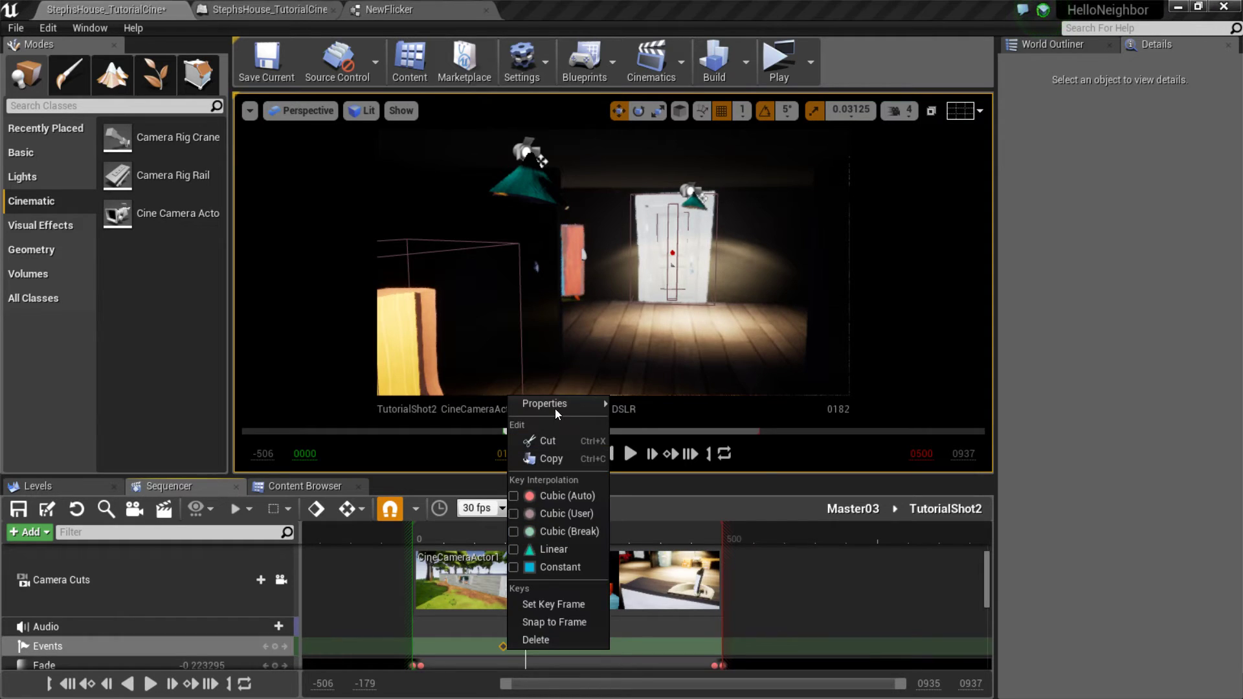
mouse_move(557, 406)
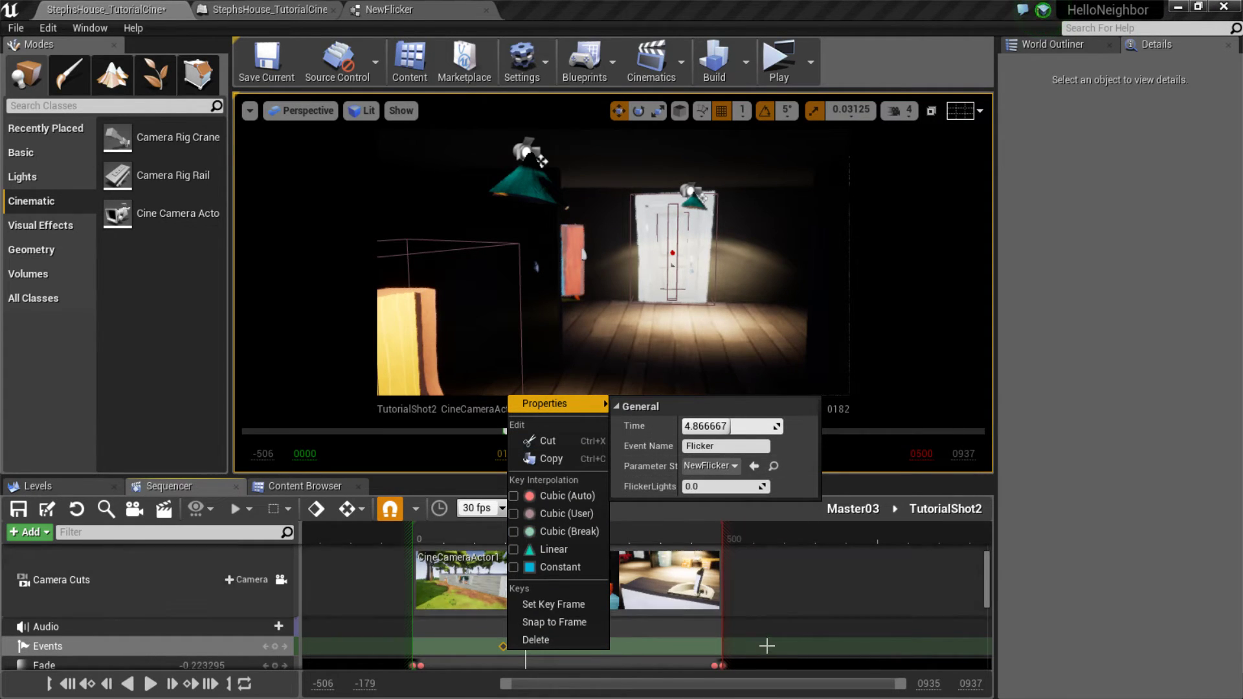
left_click(764, 605)
left_click(780, 61)
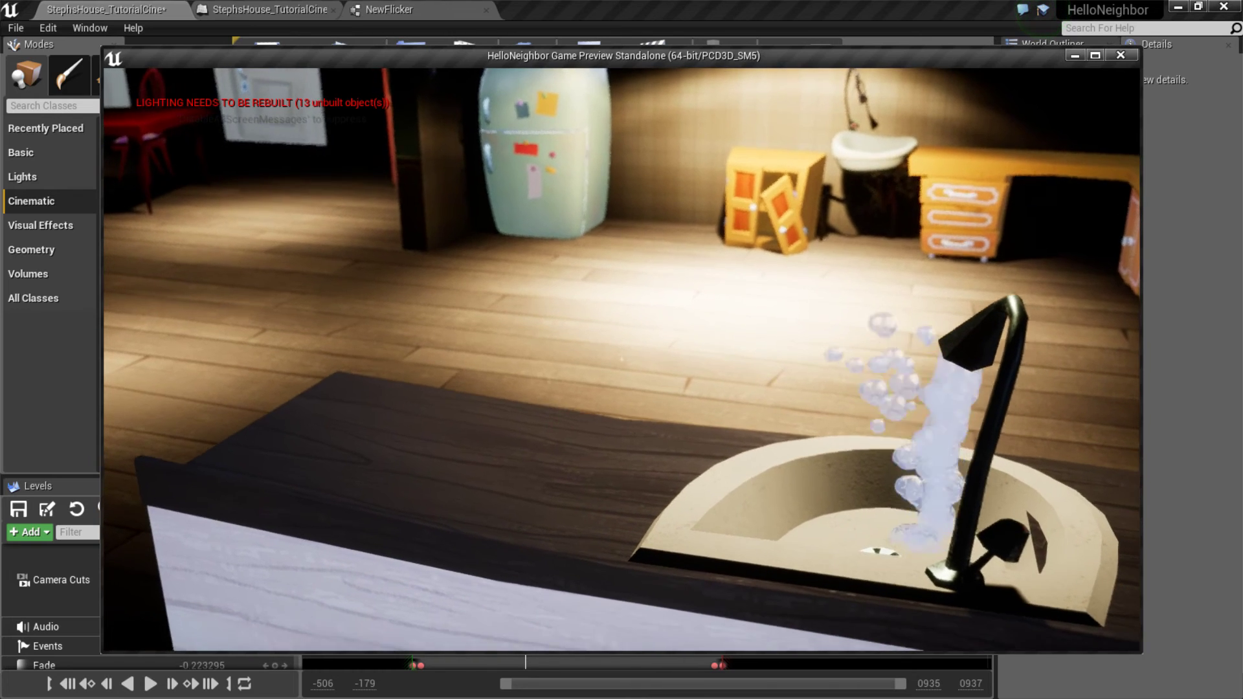
key("Escape")
- Move both event keys earlier together on the Events track, placing the first at about frame 72
left_click(503, 646)
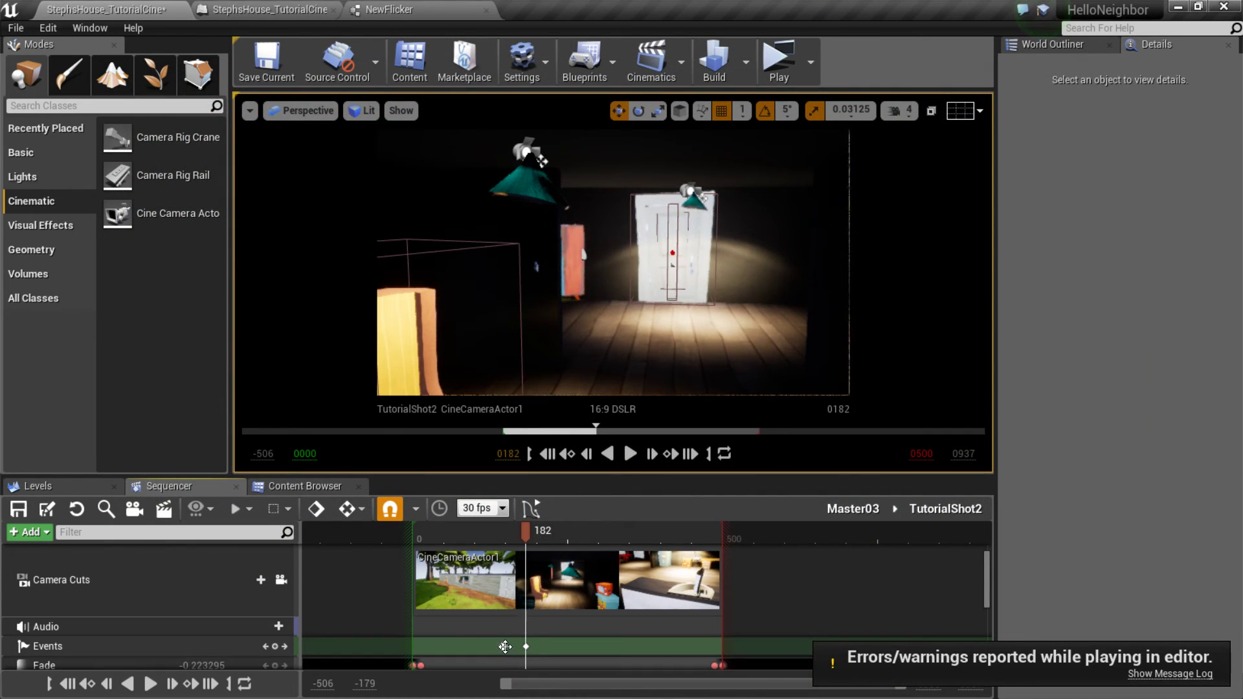
left_click_drag(525, 646, 526, 646, "alt")
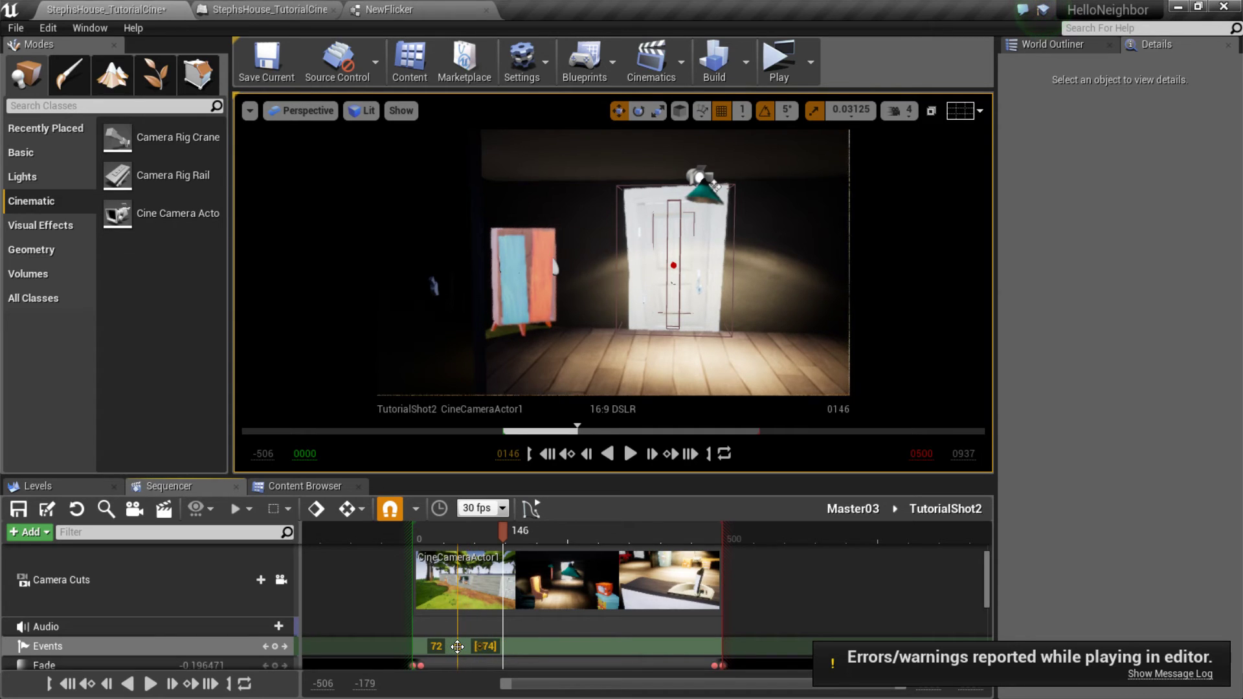
left_click_drag(457, 646, 458, 646)
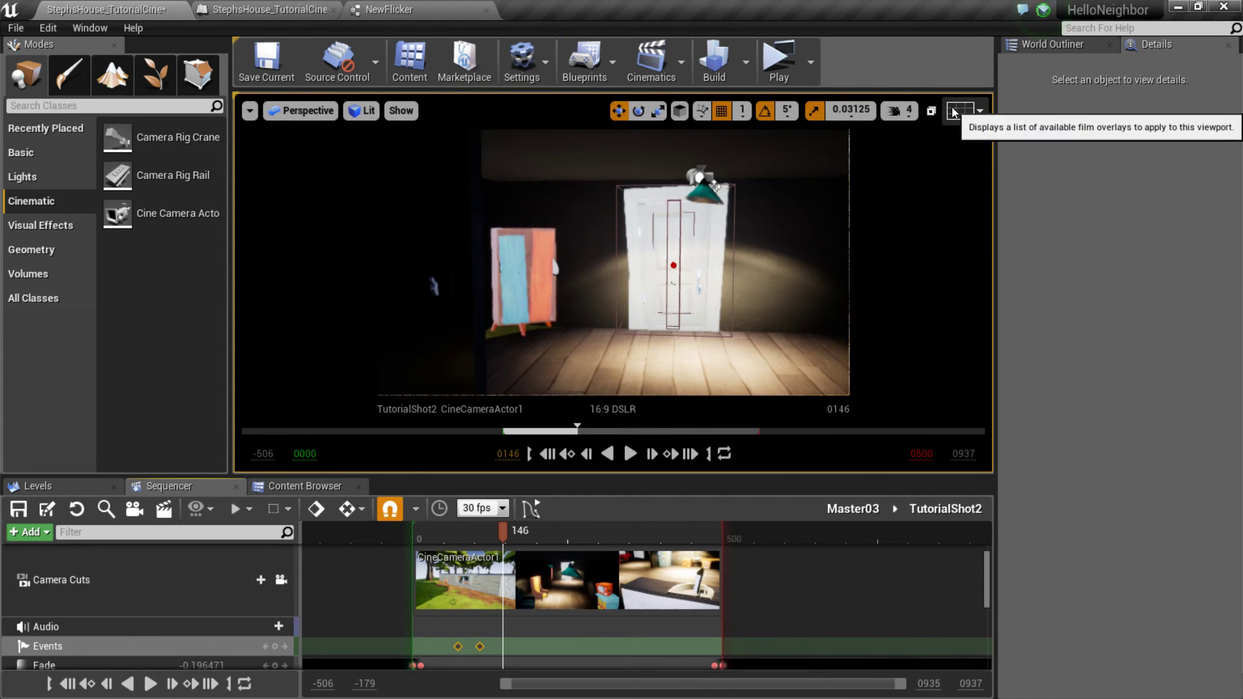
- Restore the split viewport layout, widen the perspective viewport slightly and make both viewports taller by shrinking the Sequencer area
left_click(931, 111)
mouse_move(360, 291)
right_mouse_down()
mouse_move(392, 284)
mouse_move(382, 292)
right_mouse_up()
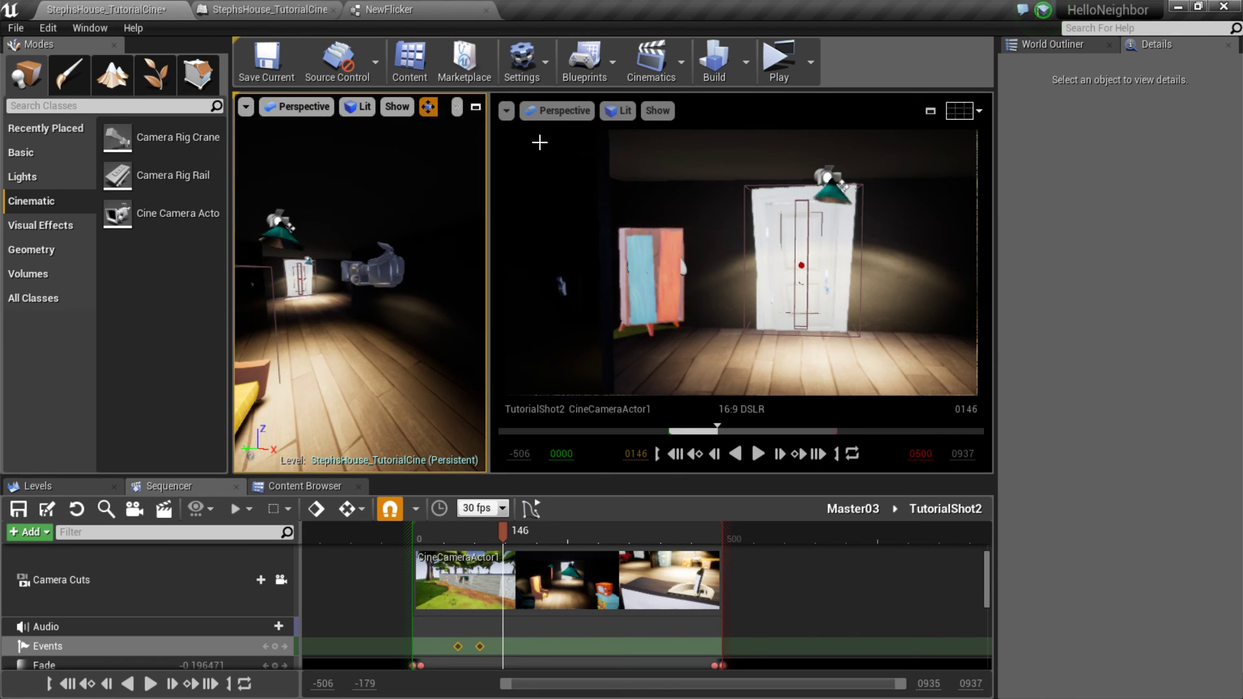
left_click_drag(486, 253, 501, 317)
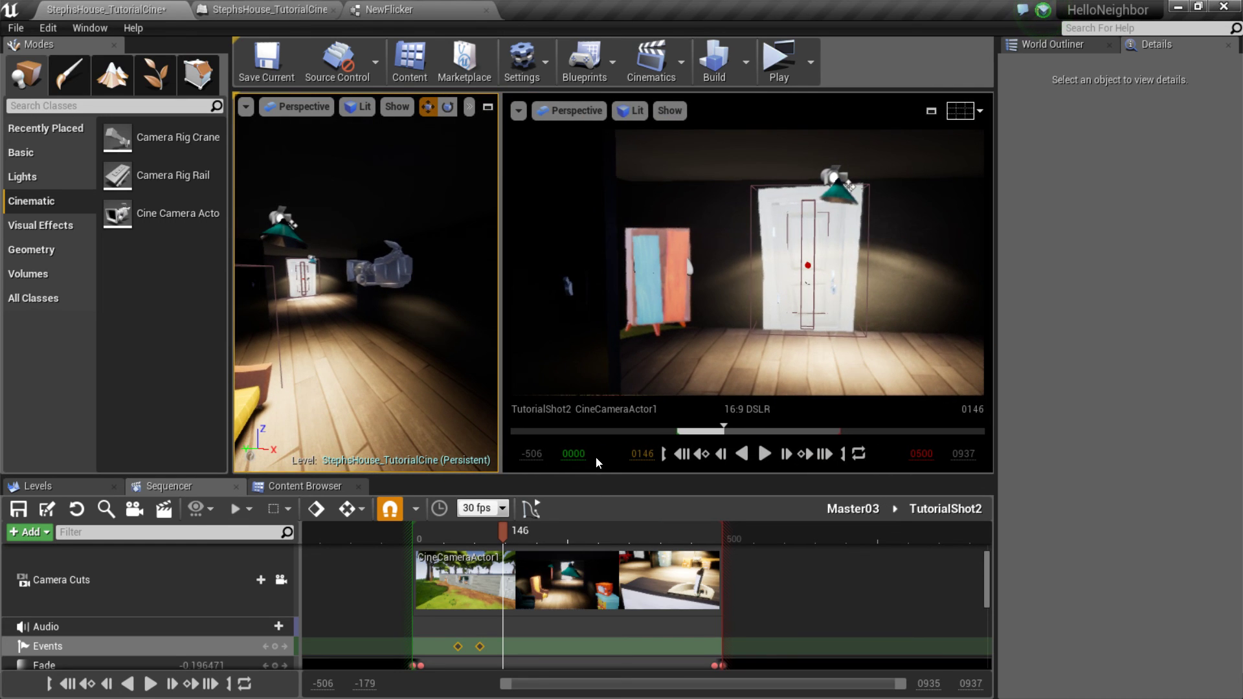
left_click_drag(602, 480, 602, 573)
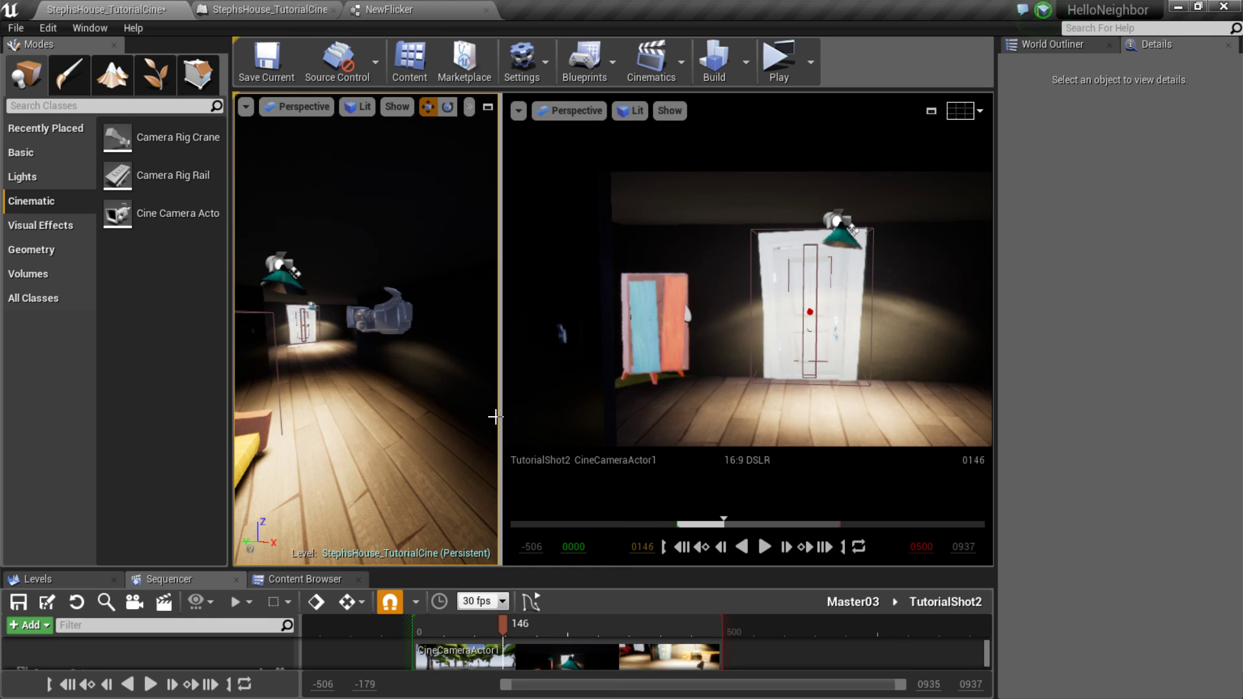